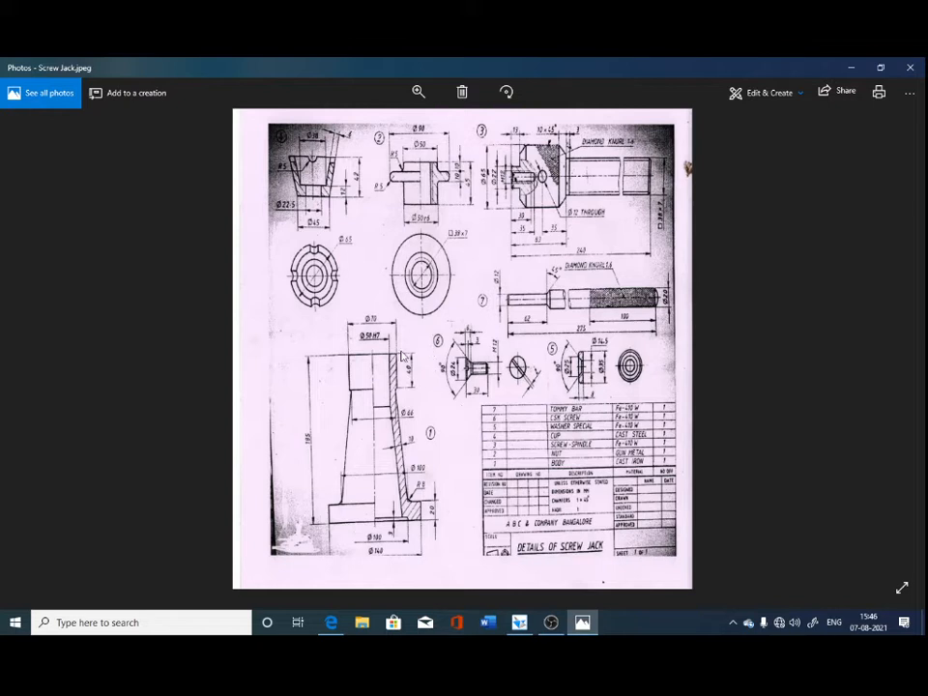
# Switch to Solid Edge and create a new assembly document.
pyautogui.click(517, 629)
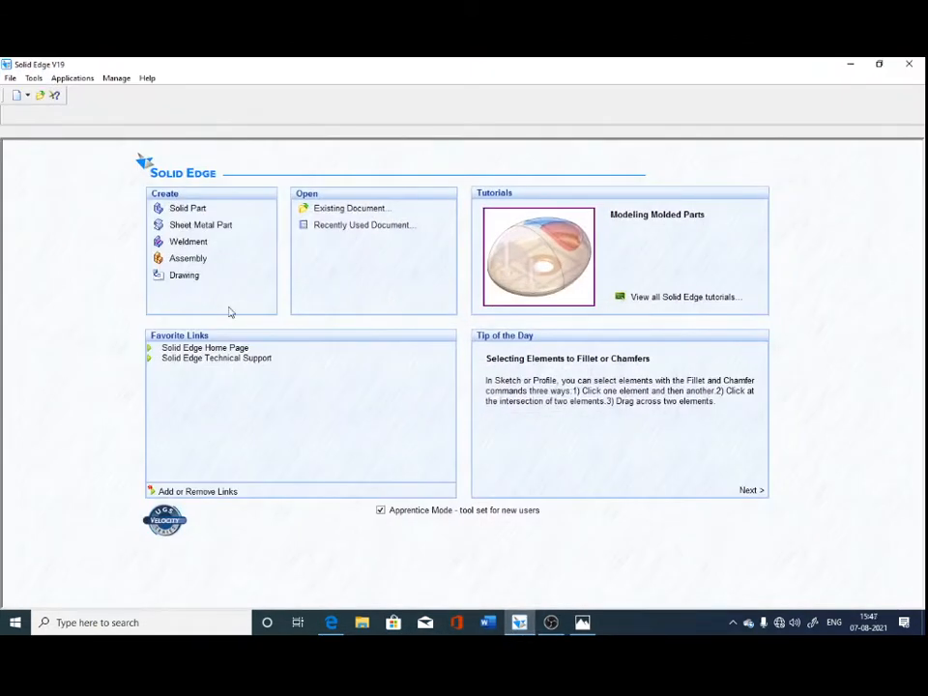
pyautogui.click(186, 259)
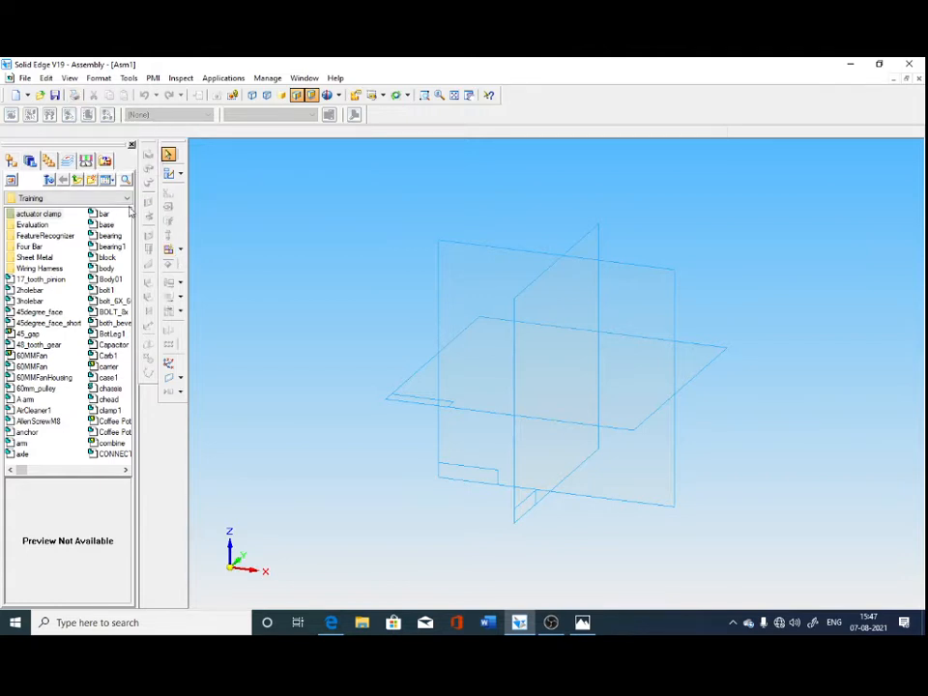
# Browse the parts library to Local Disk (D:), and toggle the EdgeBar off and back on.
pyautogui.click(127, 198)
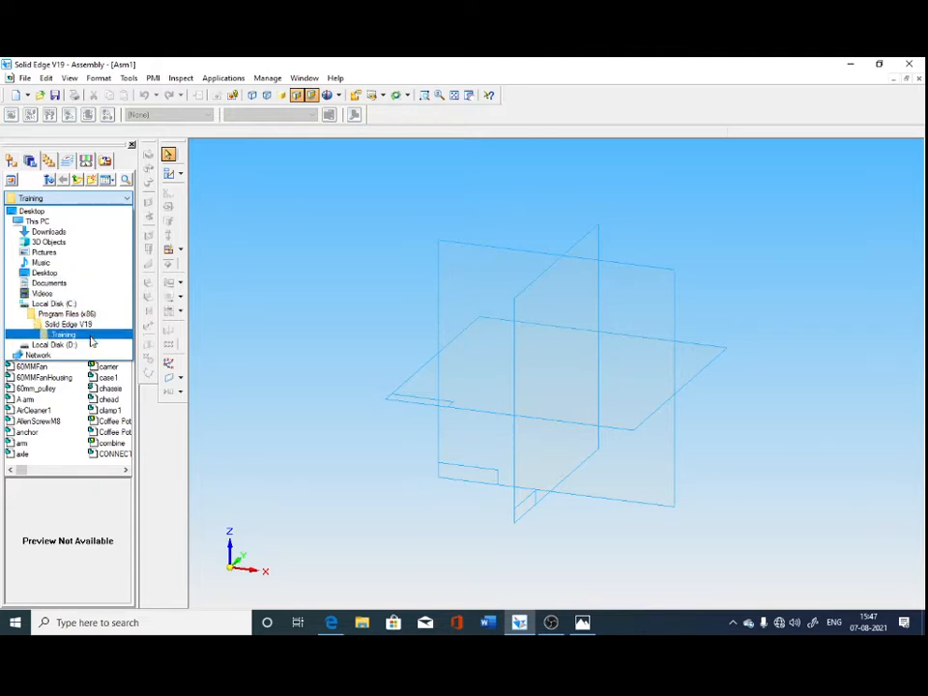
pyautogui.click(53, 344)
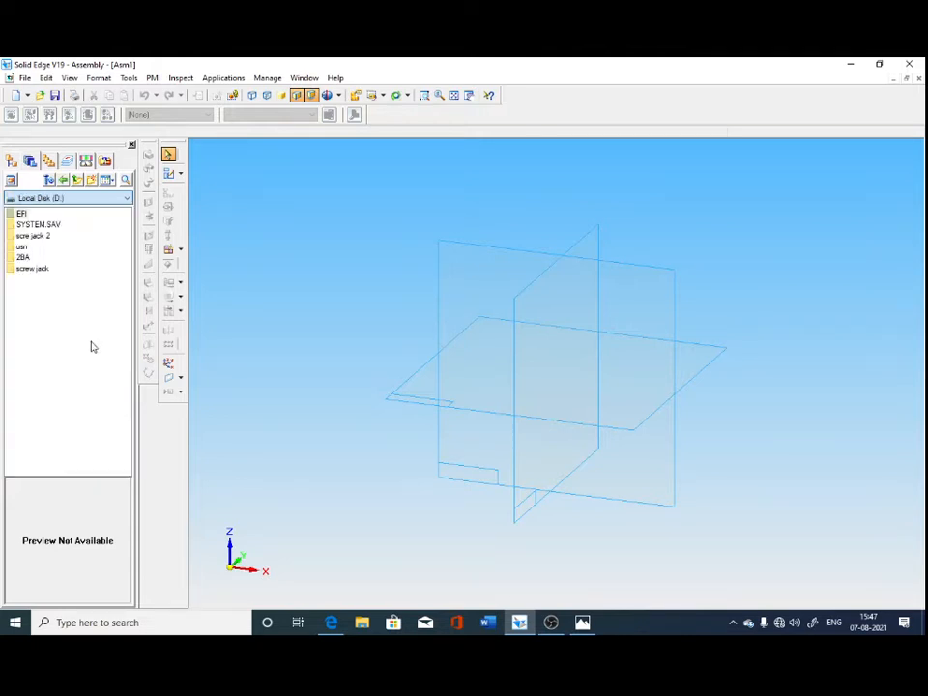
pyautogui.click(128, 78)
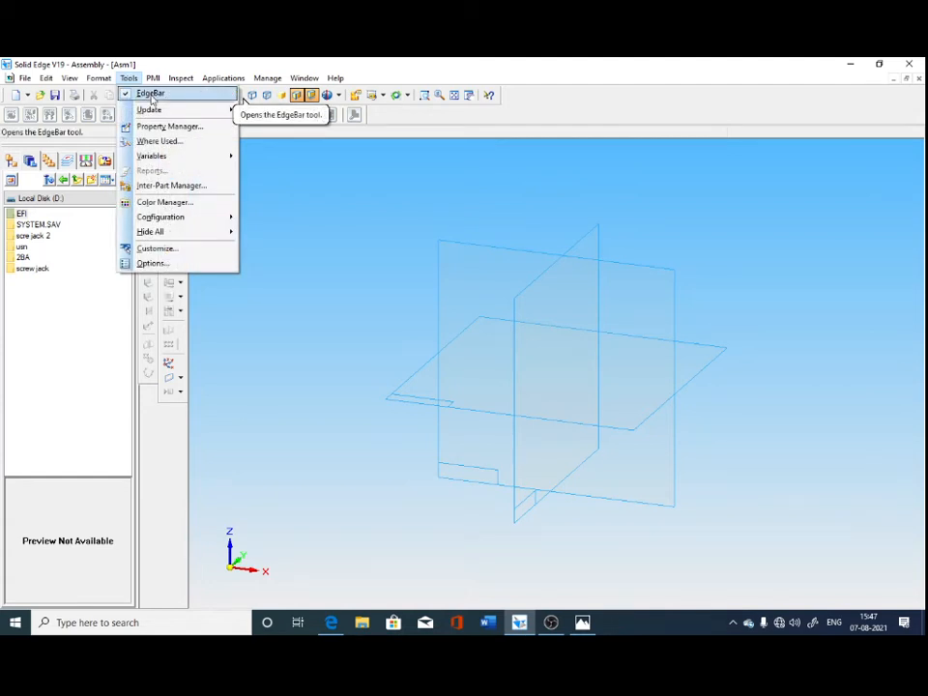
pyautogui.click(151, 94)
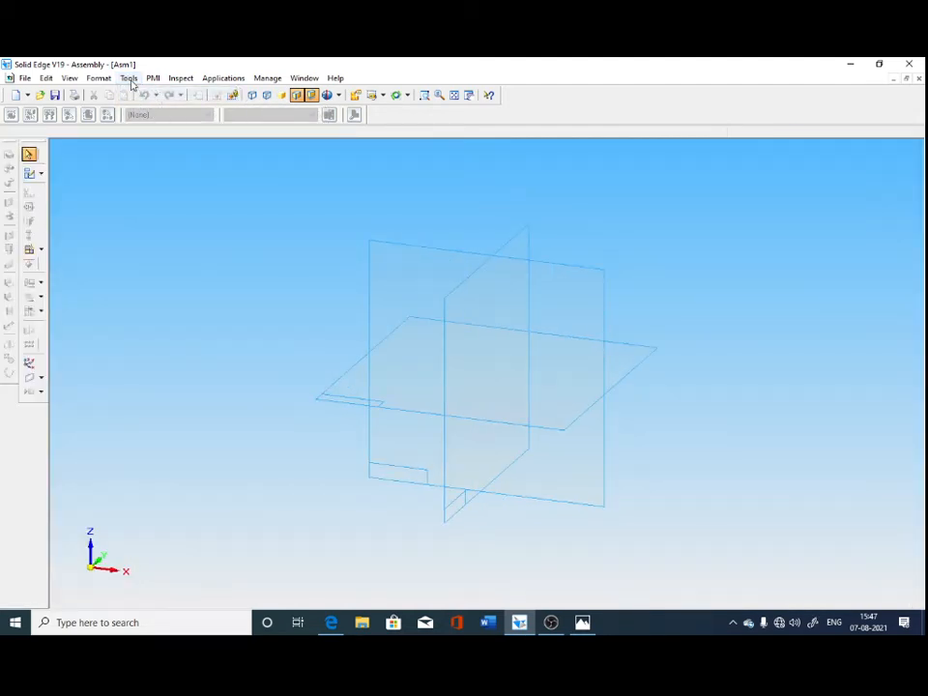
pyautogui.click(130, 79)
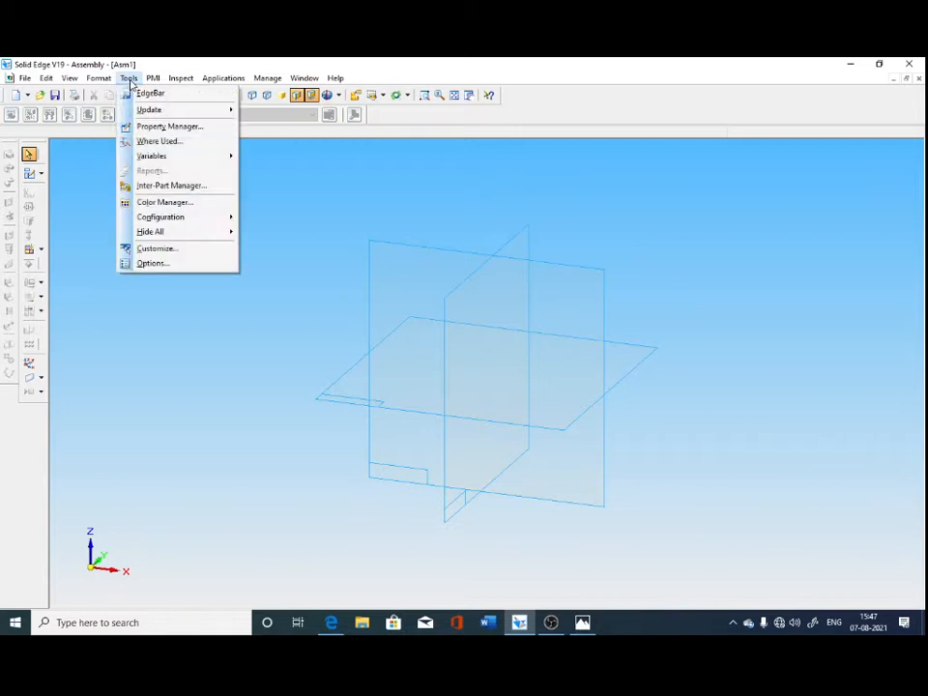
pyautogui.click(143, 95)
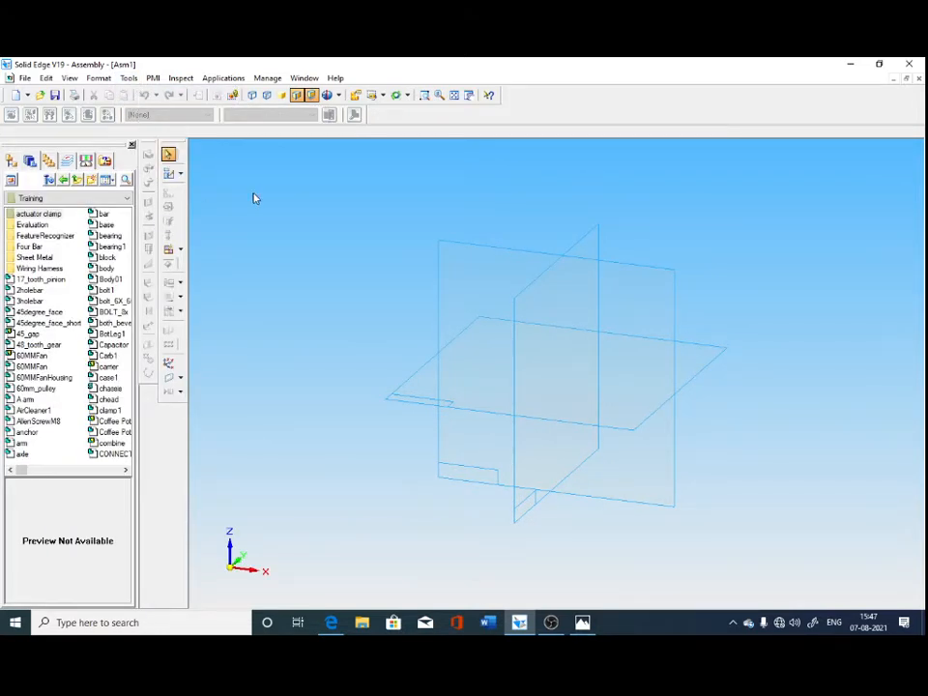
# Open the screw jack folder on Local Disk (D:) in the parts library.
pyautogui.click(127, 198)
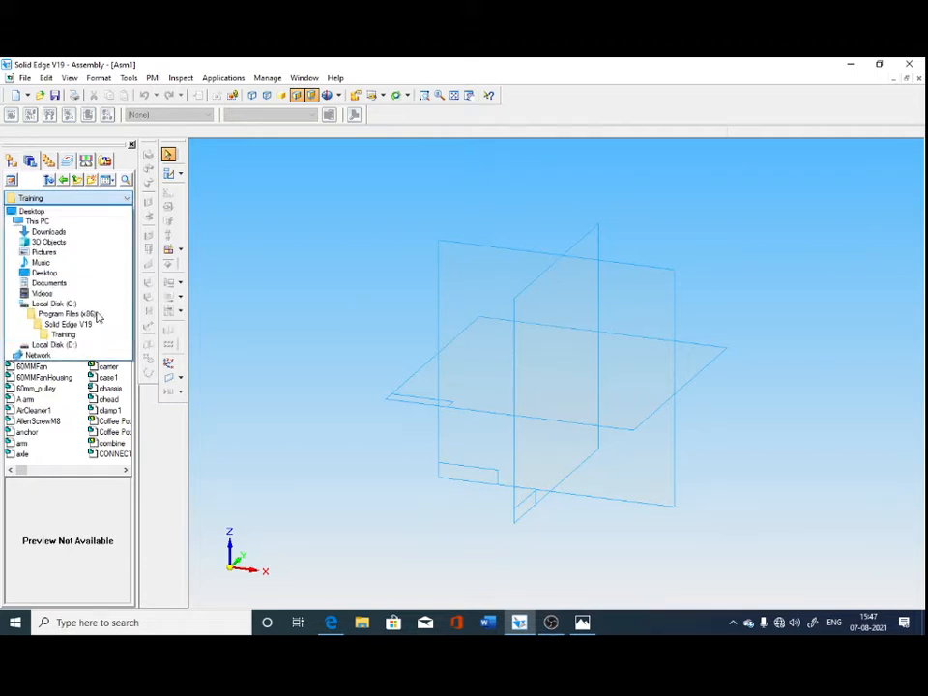
pyautogui.click(58, 345)
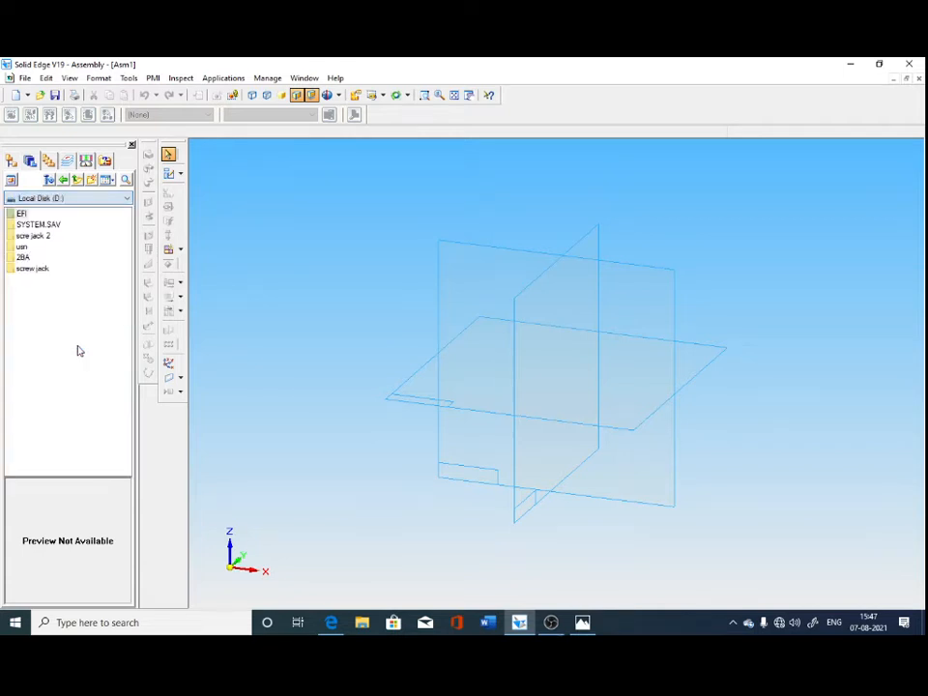
pyautogui.doubleClick(29, 269)
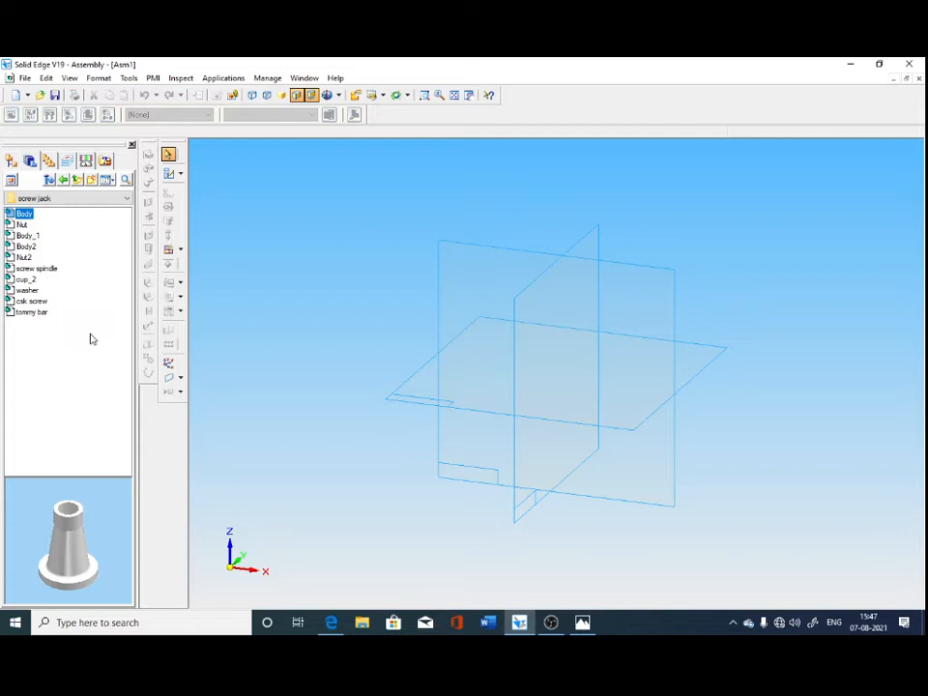
pyautogui.click(95, 344)
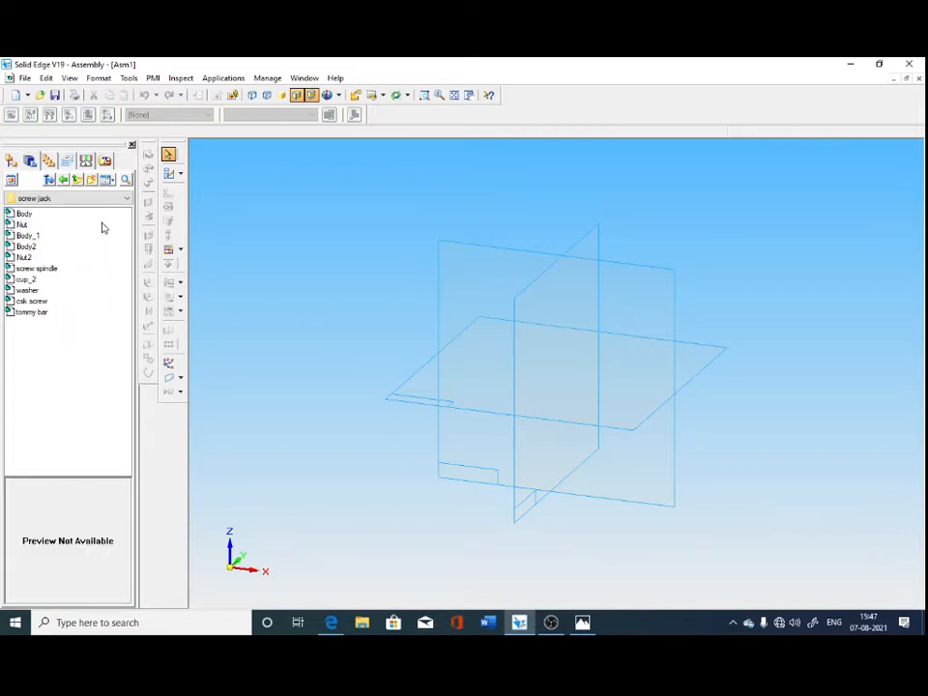
pyautogui.click(120, 198)
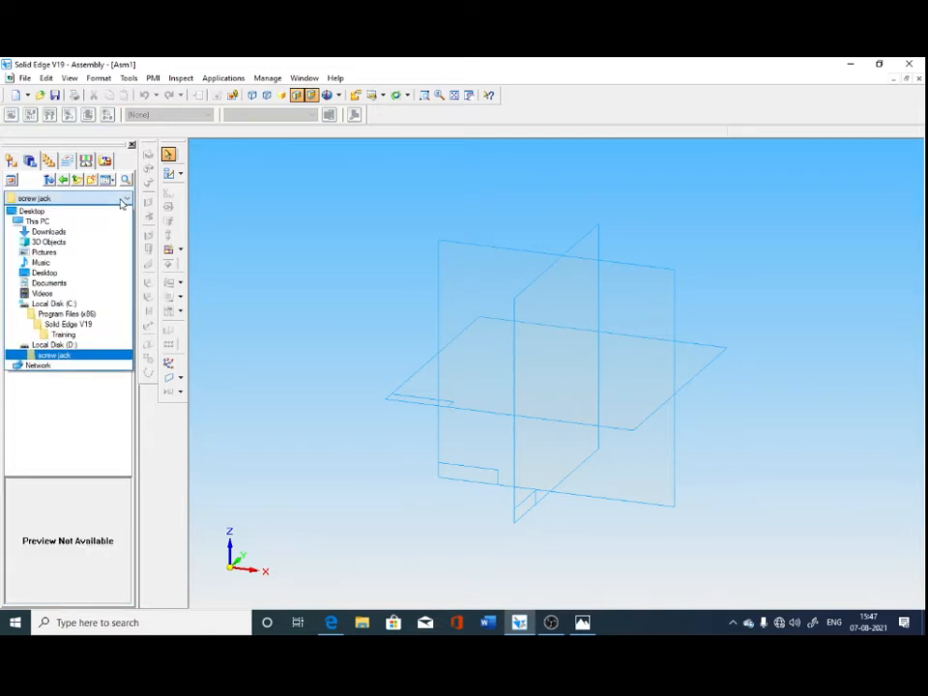
pyautogui.click(56, 355)
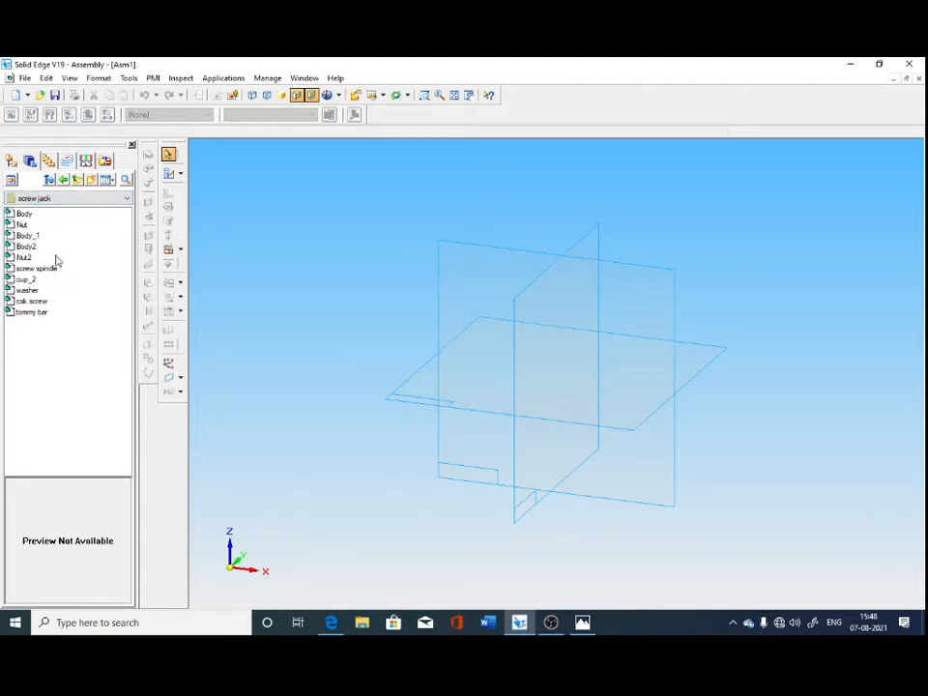
# Place the Body part as the first component of the assembly and dismiss the Assembly PathFinder tip.
pyautogui.doubleClick(23, 214)
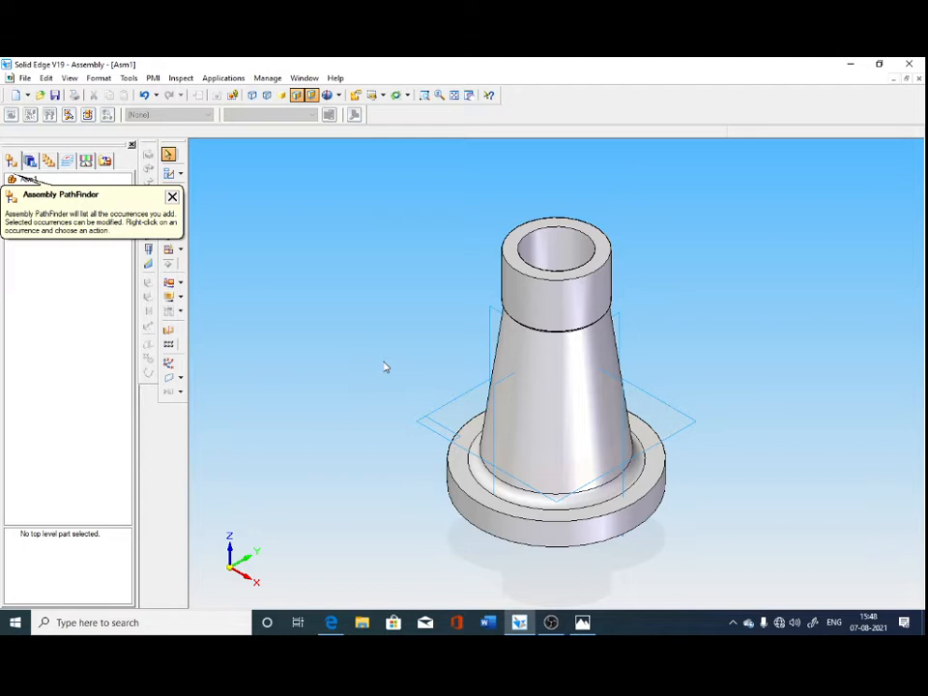
pyautogui.click(172, 196)
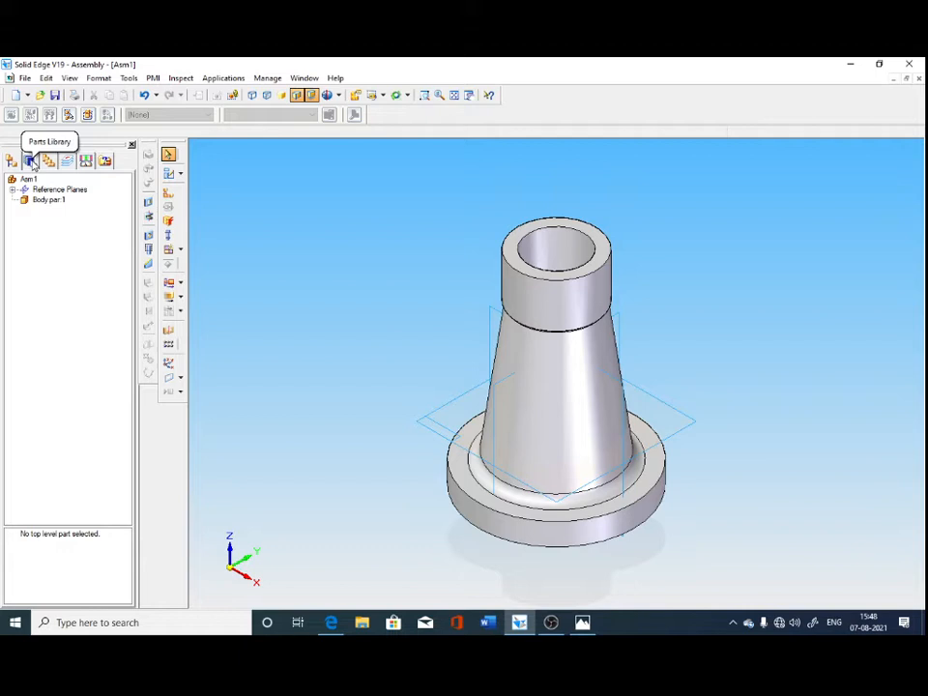
# Add the Nut2 part from the screw jack folder to the assembly and leave placement without positioning it.
pyautogui.click(30, 162)
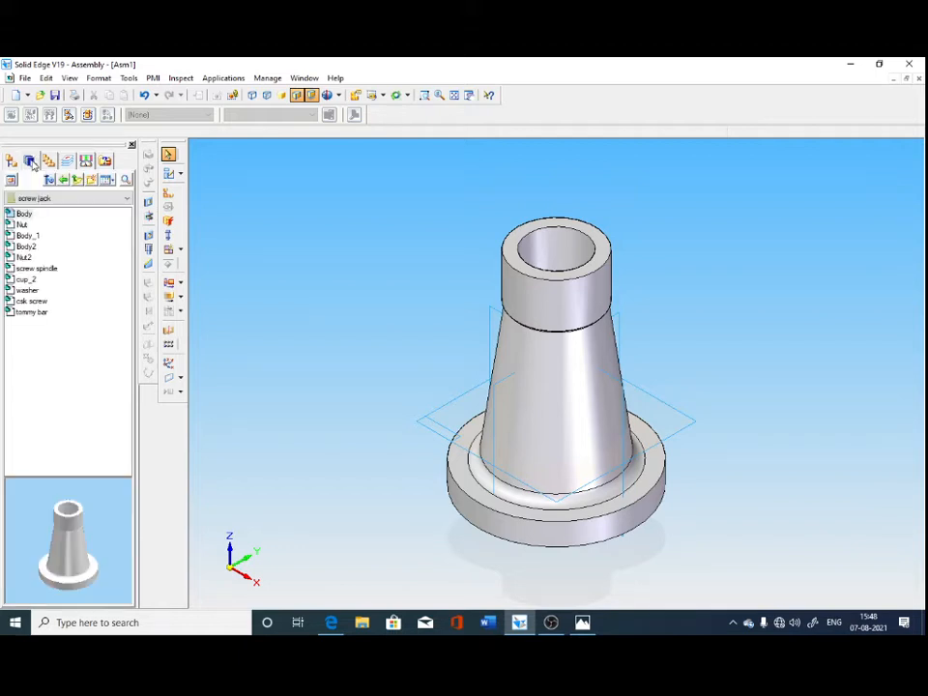
pyautogui.click(86, 373)
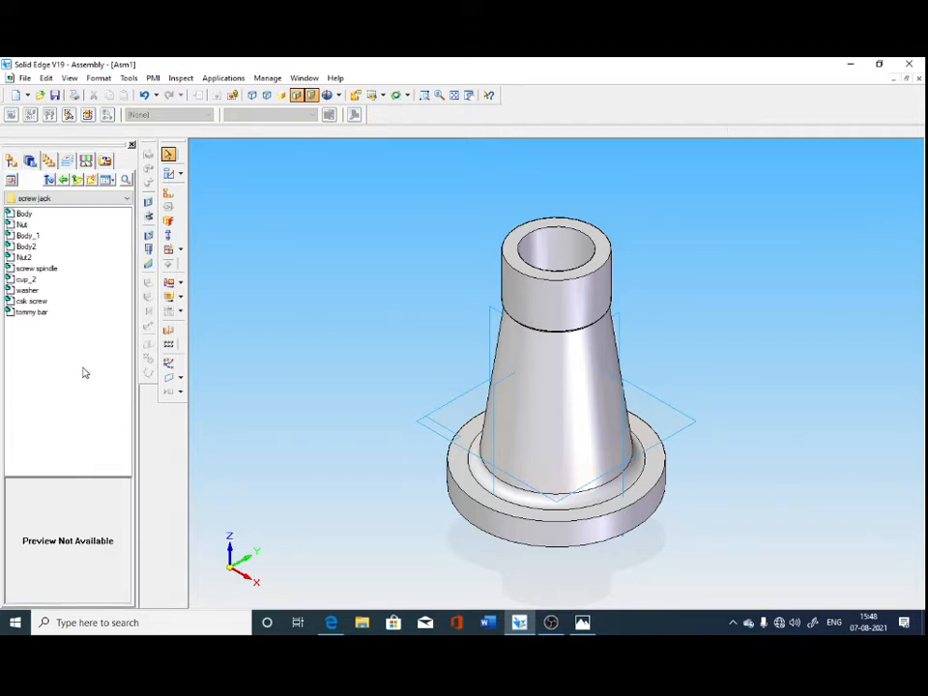
pyautogui.doubleClick(35, 259)
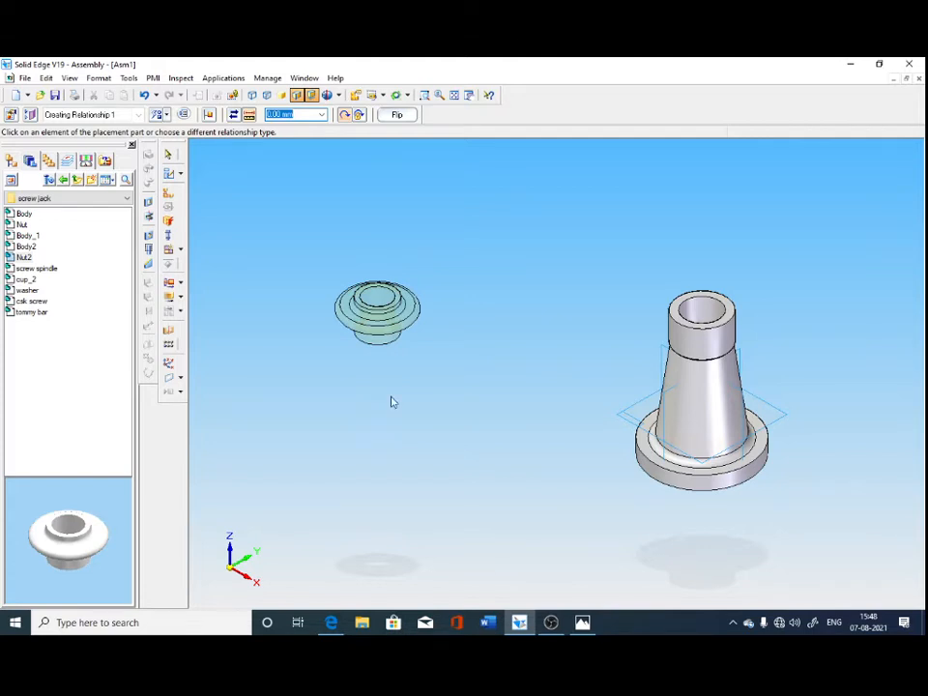
pyautogui.click(168, 155)
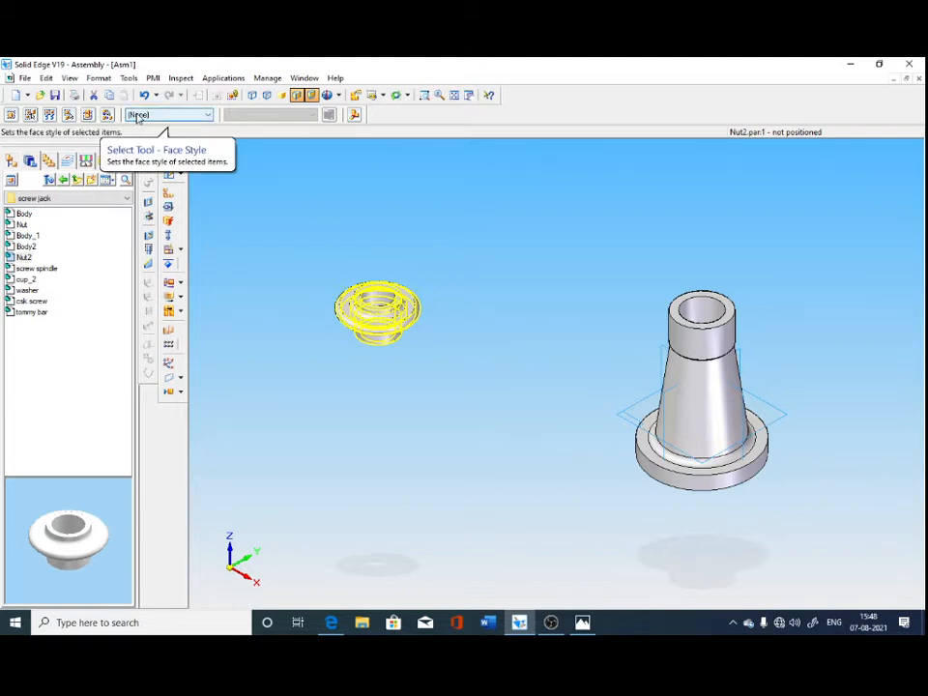
# Try the Blue (clear) and Chrome face styles on the nut.
pyautogui.click(137, 117)
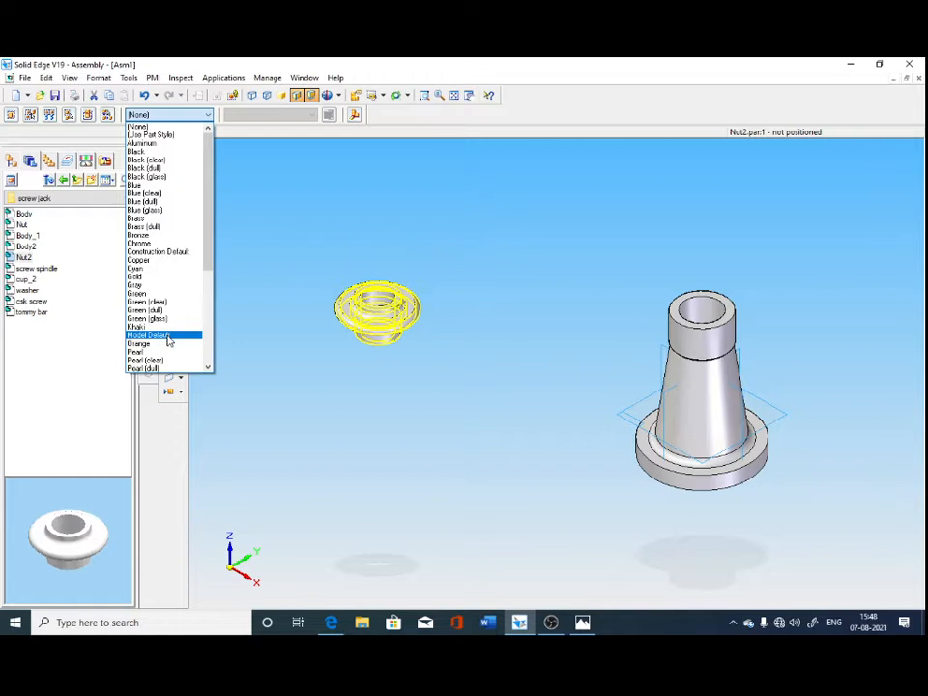
pyautogui.click(145, 201)
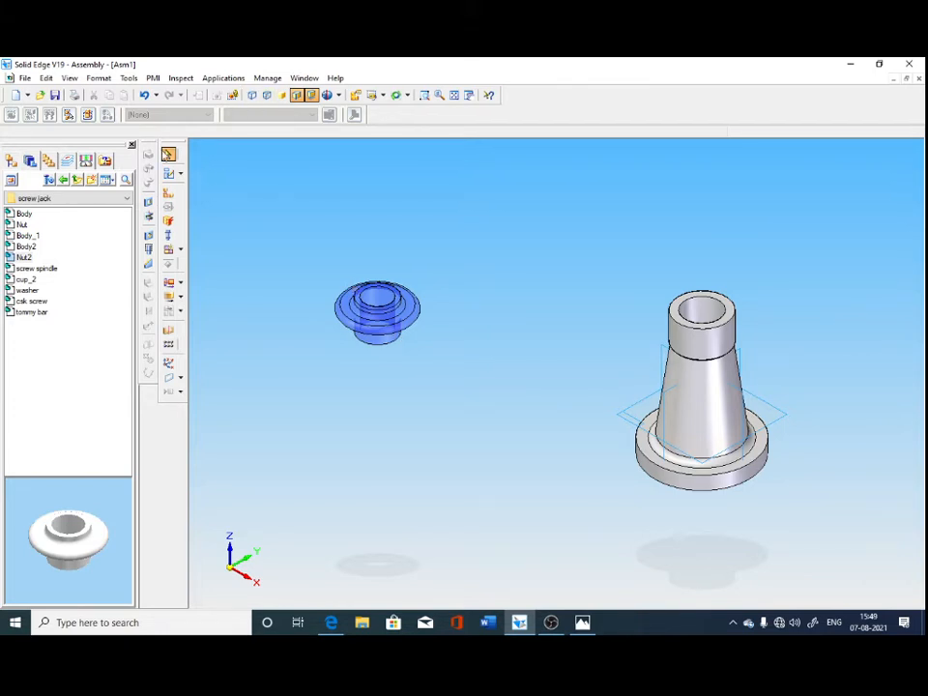
pyautogui.click(390, 316)
pyautogui.click(207, 114)
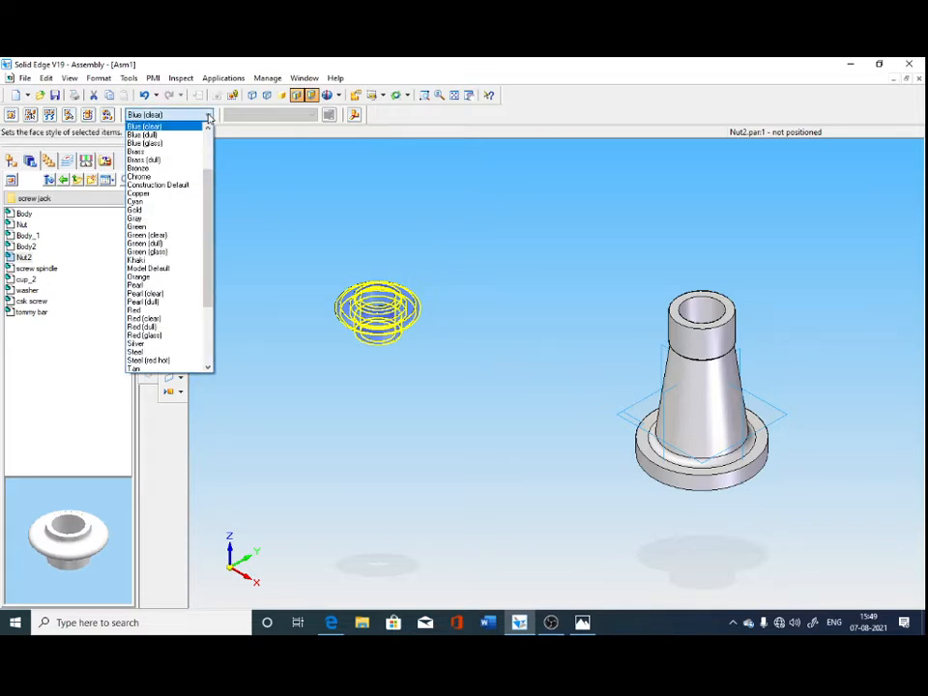
pyautogui.click(179, 176)
pyautogui.click(379, 430)
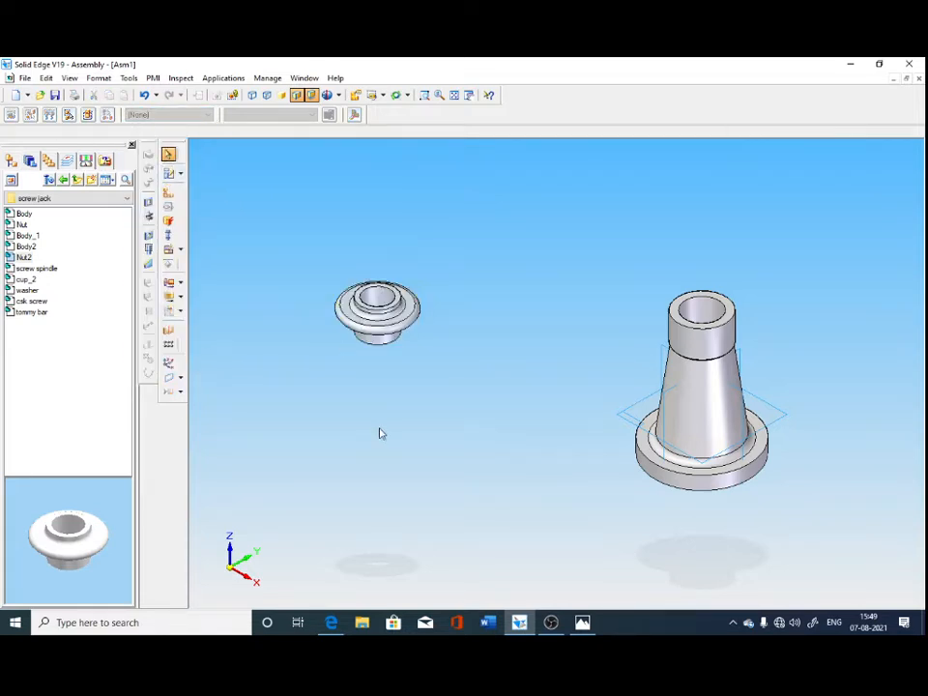
# Set the nut's face style to Green.
pyautogui.click(379, 312)
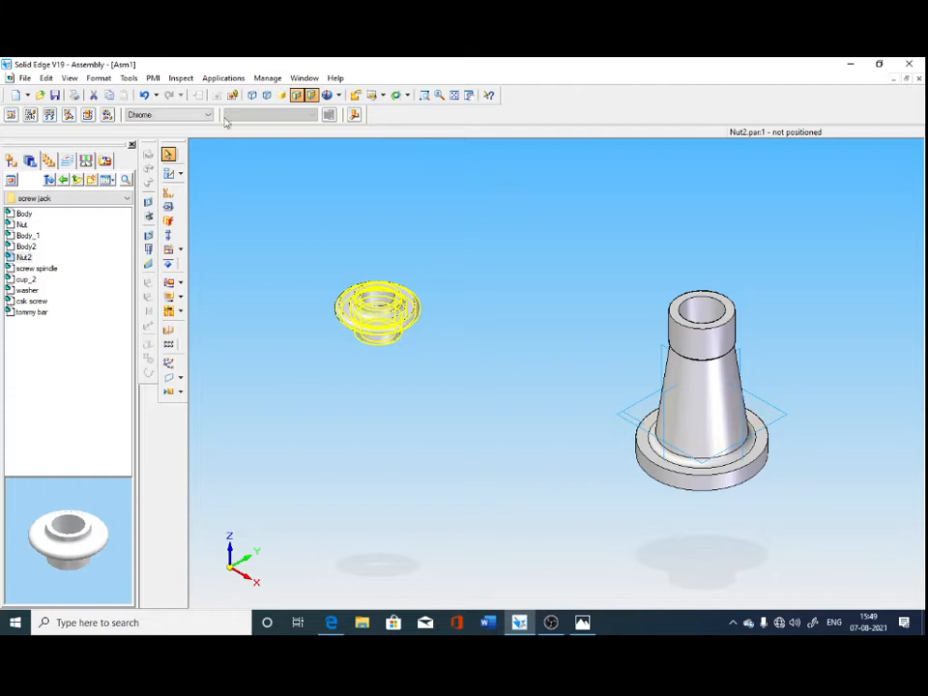
pyautogui.click(206, 114)
pyautogui.scroll(-3, 166, 329)
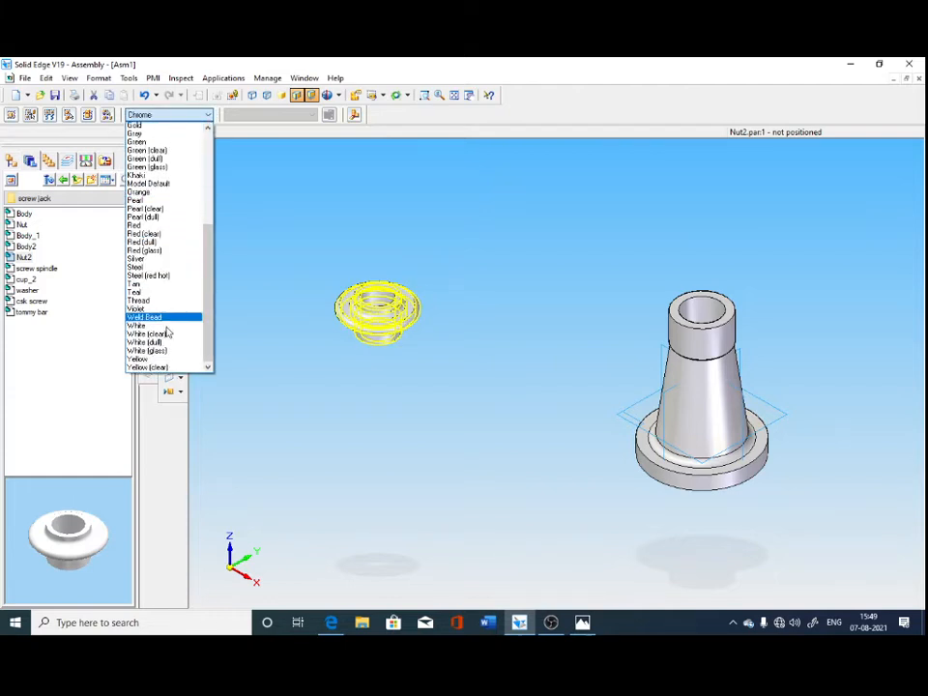
pyautogui.scroll(2, 179, 290)
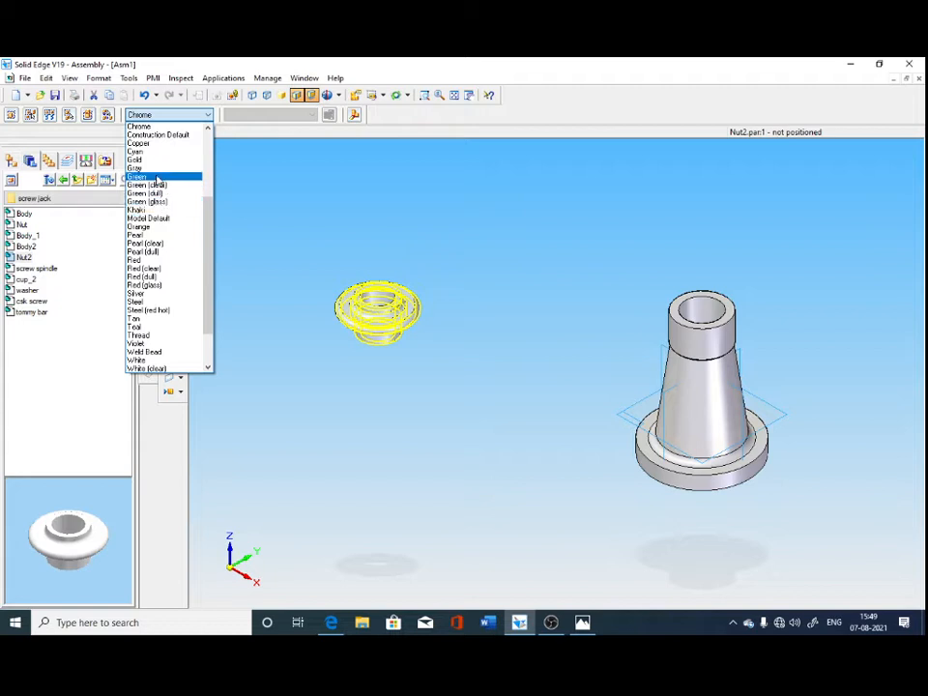
pyautogui.click(158, 179)
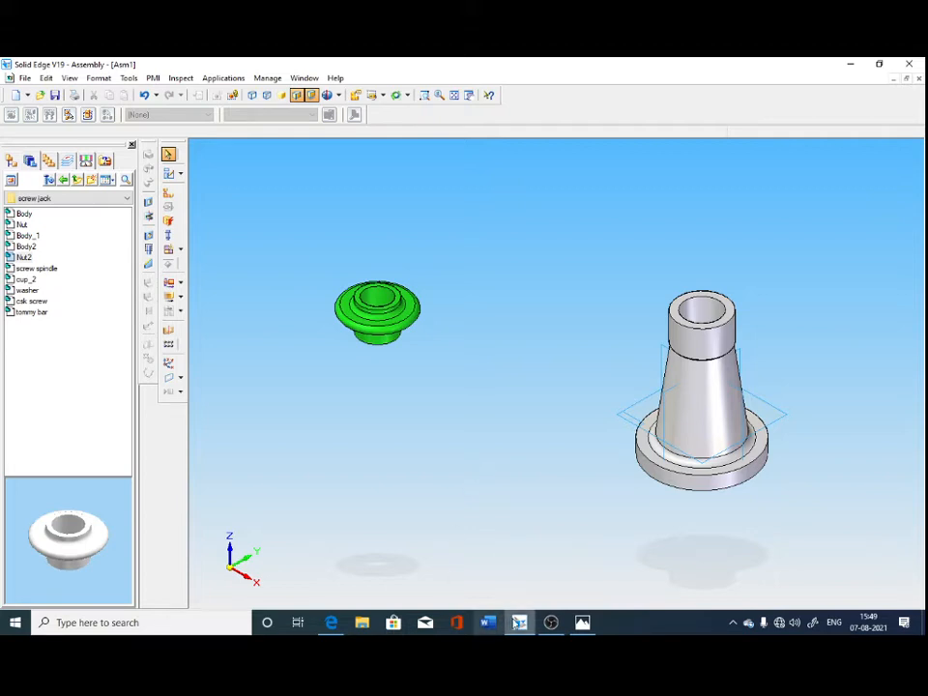
# Check the Screw Jack detail drawing in Photos and return to the Solid Edge assembly.
pyautogui.click(581, 623)
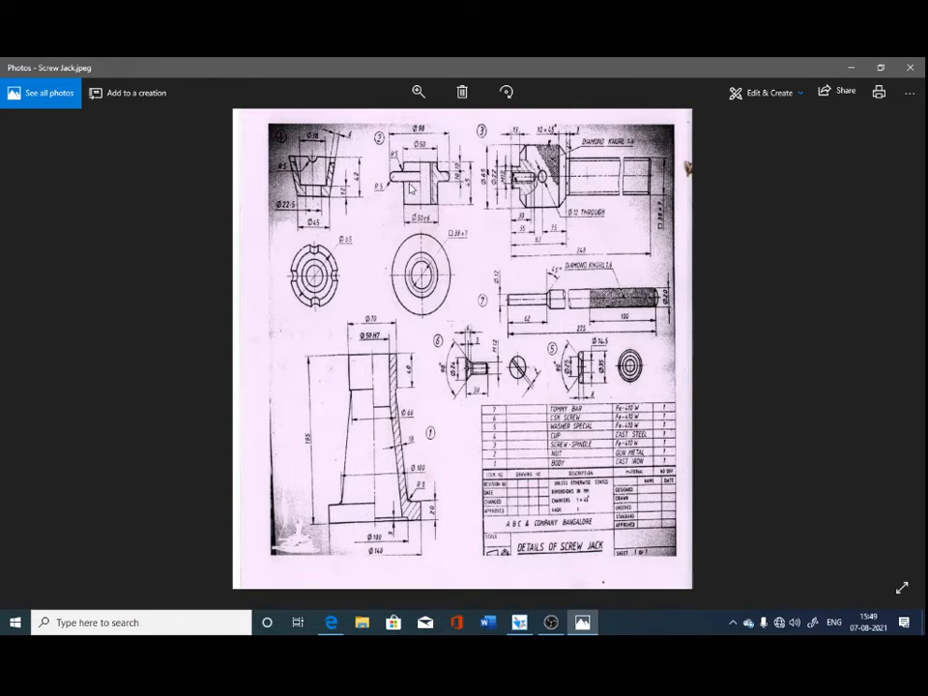
pyautogui.click(850, 68)
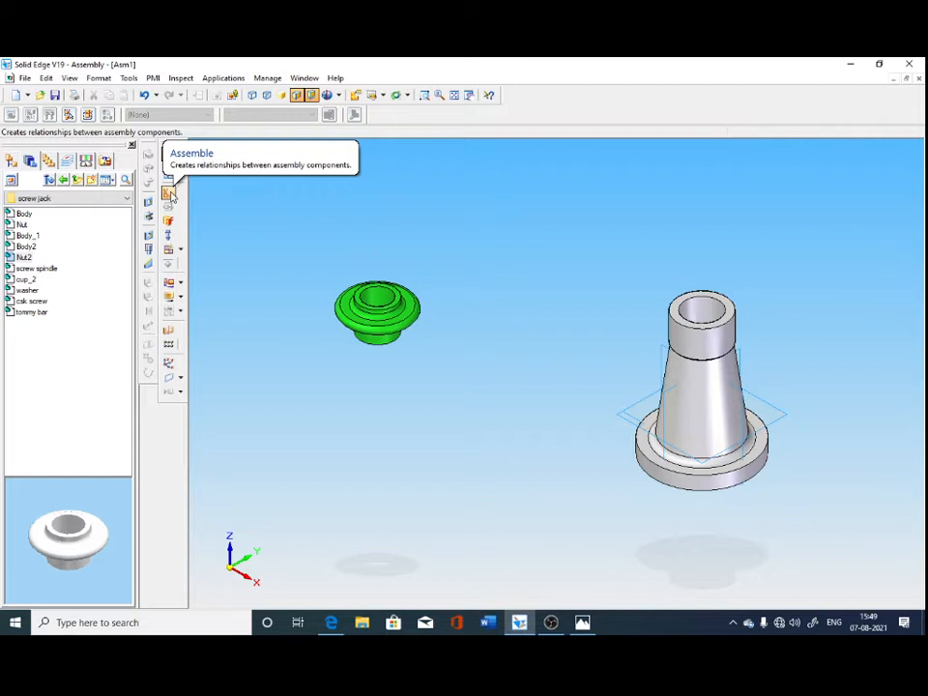
# Assemble the nut onto the body with FlashFit, aligning the nut's lower cylindrical face with the body's upper bore.
pyautogui.click(169, 195)
pyautogui.click(166, 115)
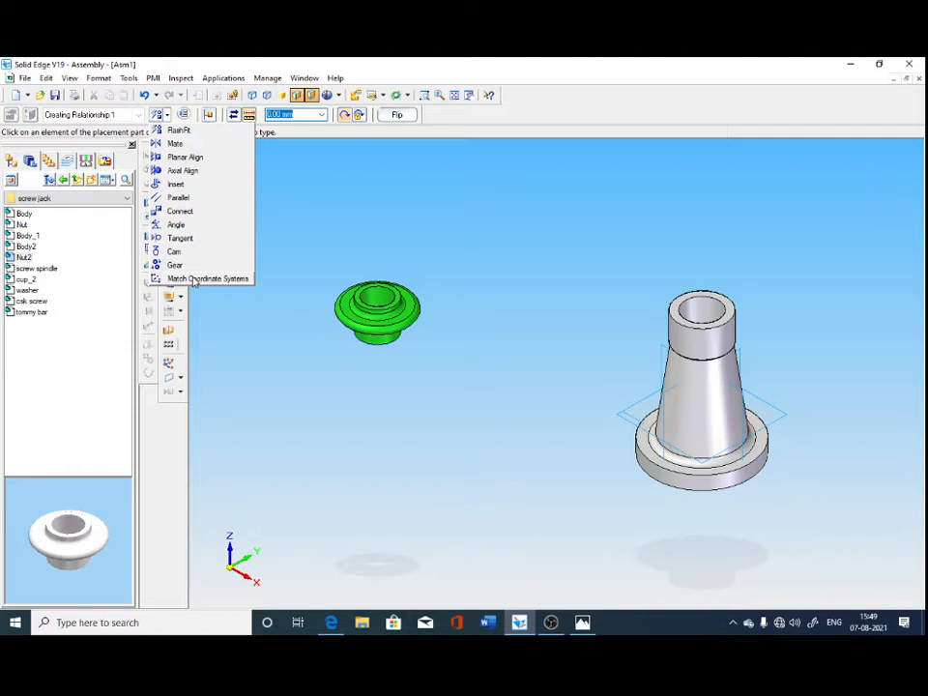
pyautogui.click(180, 131)
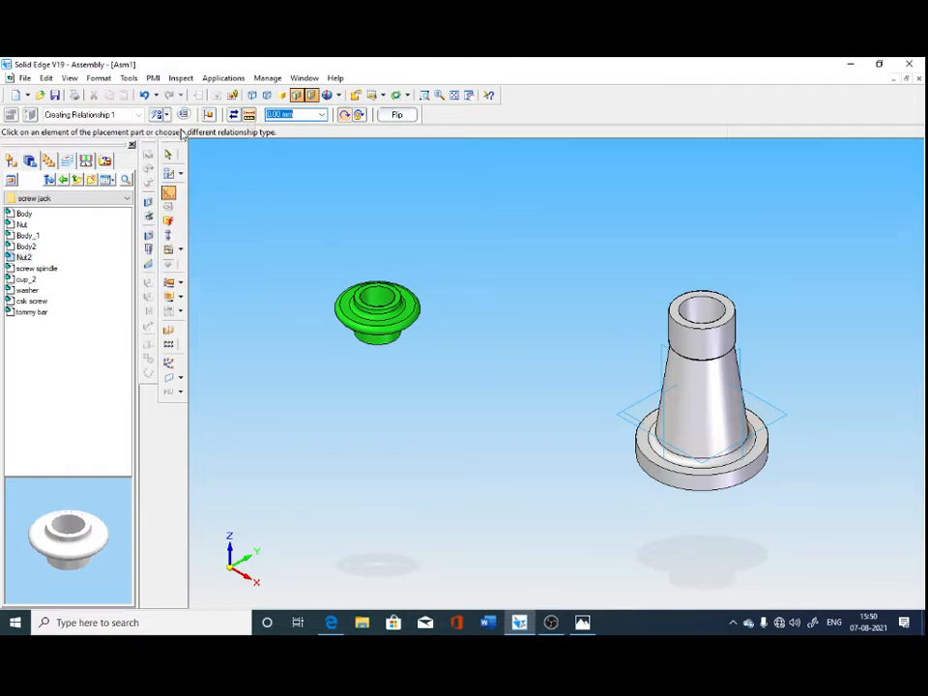
pyautogui.click(387, 346)
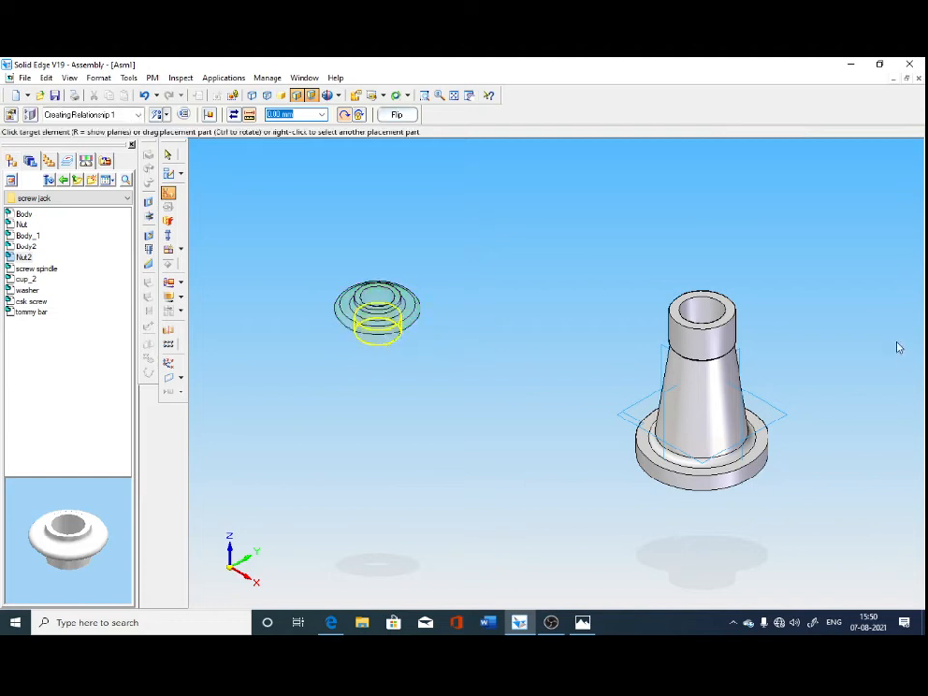
pyautogui.click(707, 315)
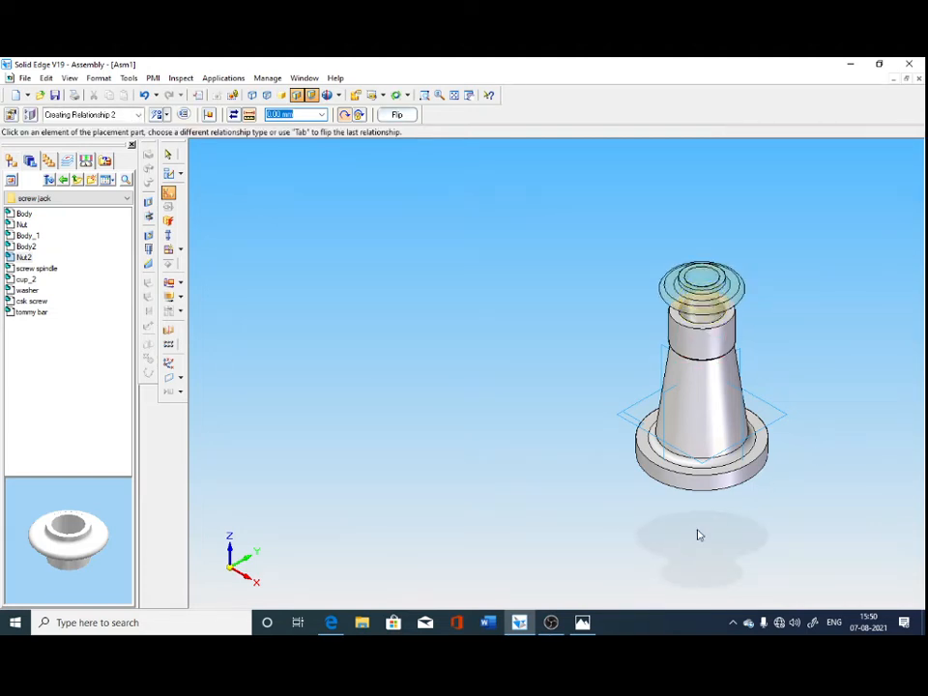
pyautogui.moveTo(700, 535); pyautogui.dragTo(532, 402, button='middle')
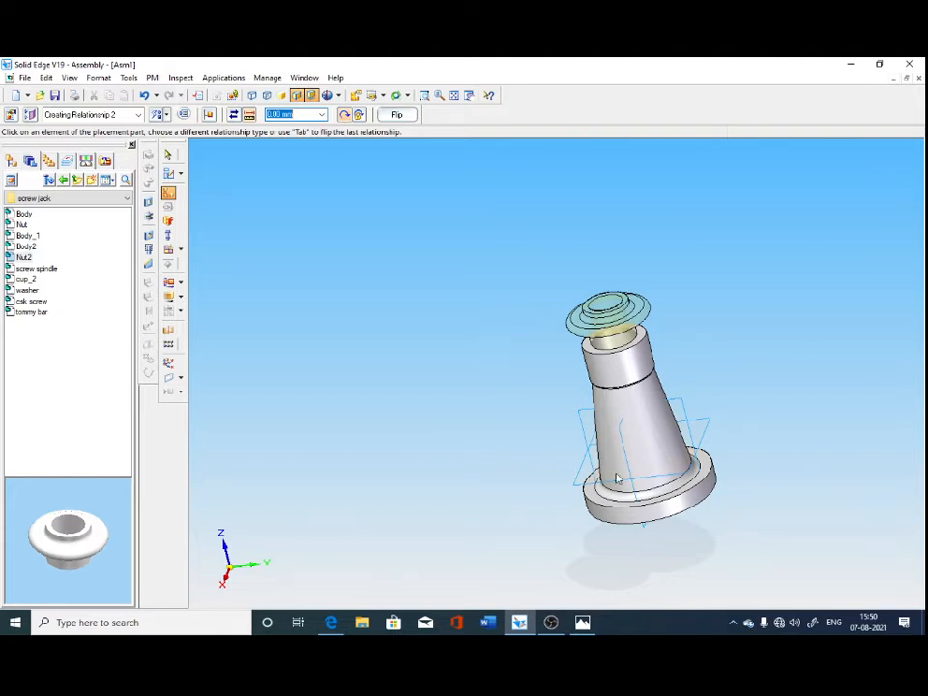
# Mate the body's top annular face with the underside of the nut's collar at a 0.00 mm offset.
pyautogui.click(169, 155)
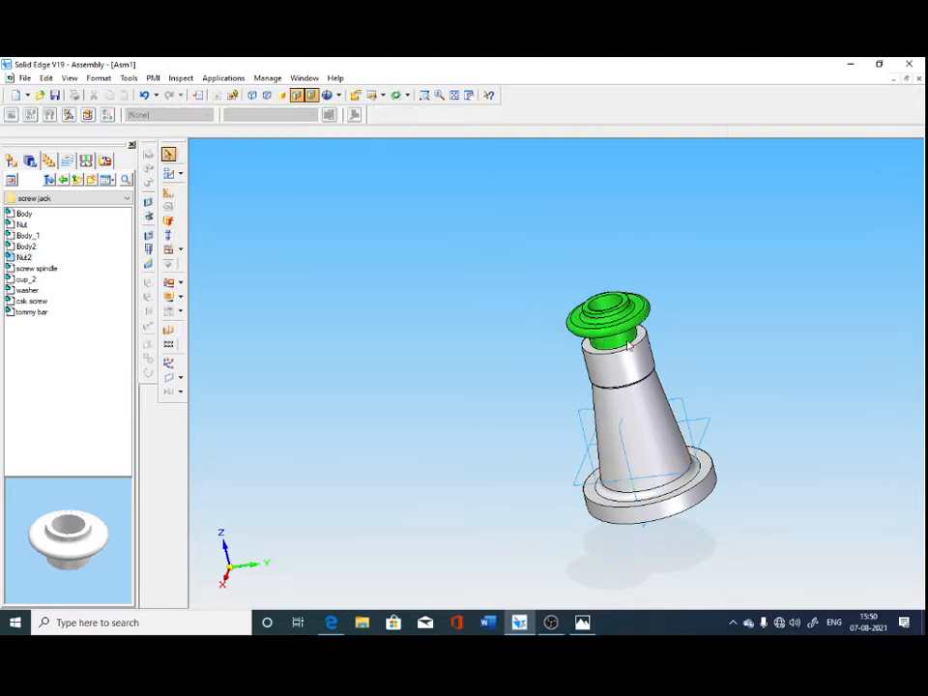
pyautogui.moveTo(757, 516); pyautogui.dragTo(571, 492, button='middle')
pyautogui.scroll(3, 650, 414)
pyautogui.moveTo(526, 362); pyautogui.dragTo(614, 367, button='middle')
pyautogui.moveTo(752, 414); pyautogui.dragTo(728, 409, button='middle')
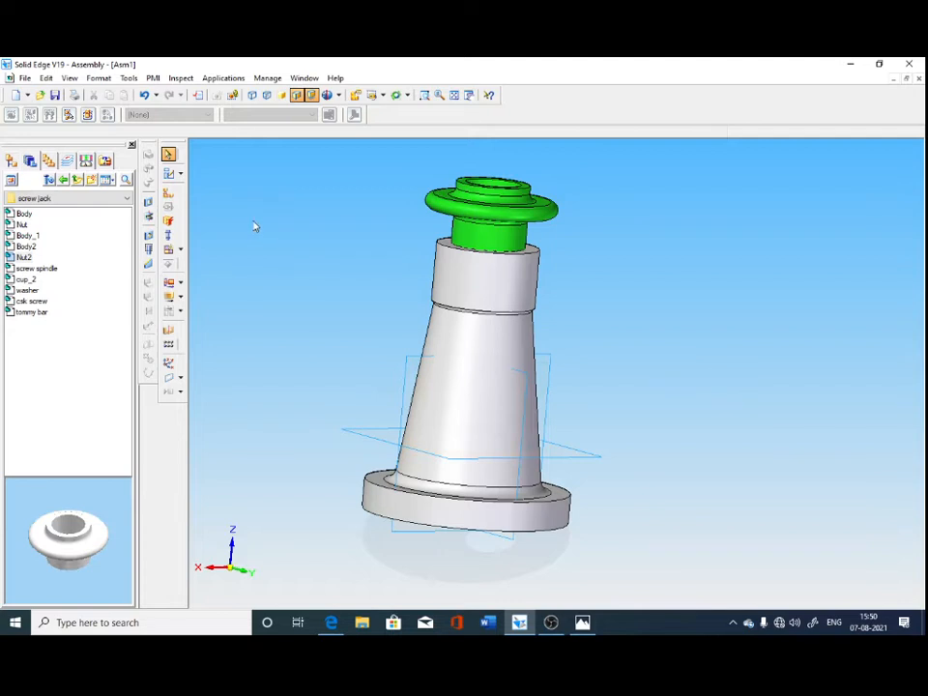
pyautogui.click(171, 197)
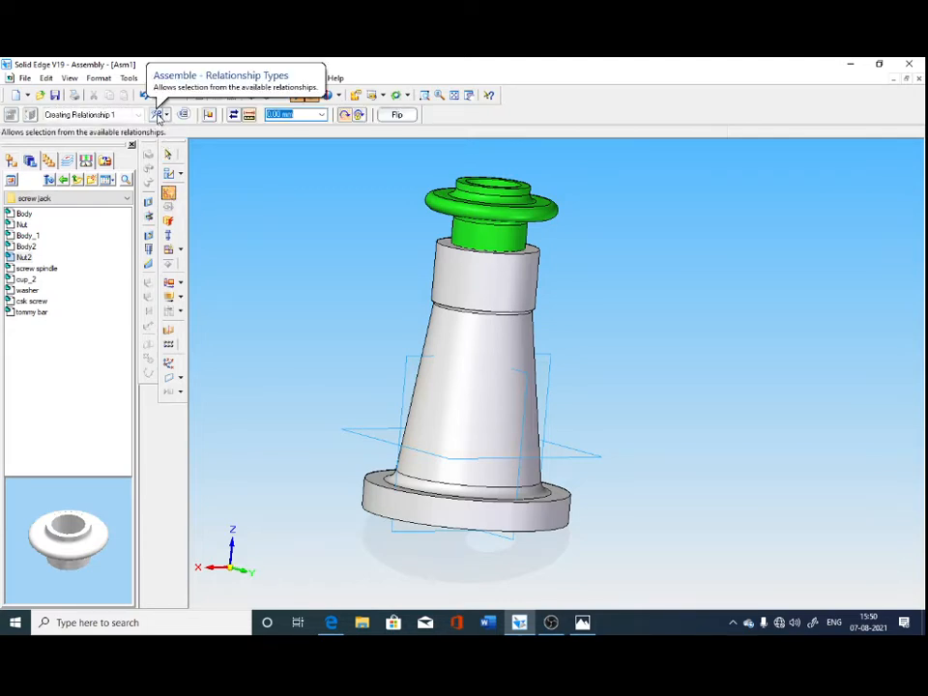
pyautogui.click(160, 116)
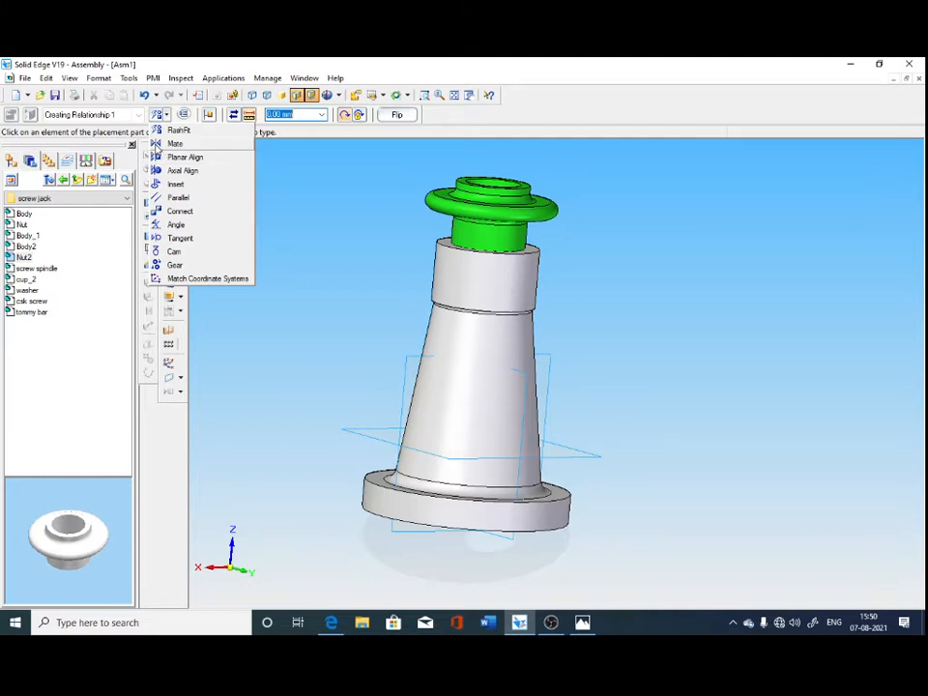
pyautogui.click(157, 145)
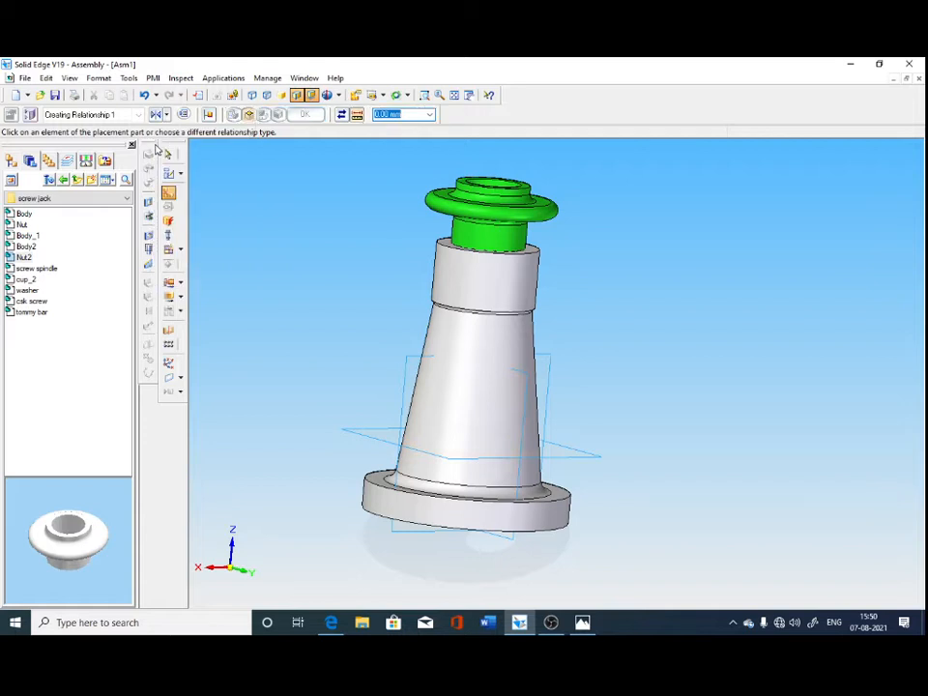
pyautogui.click(529, 251)
pyautogui.moveTo(670, 392); pyautogui.dragTo(677, 421, button='middle')
pyautogui.click(538, 170)
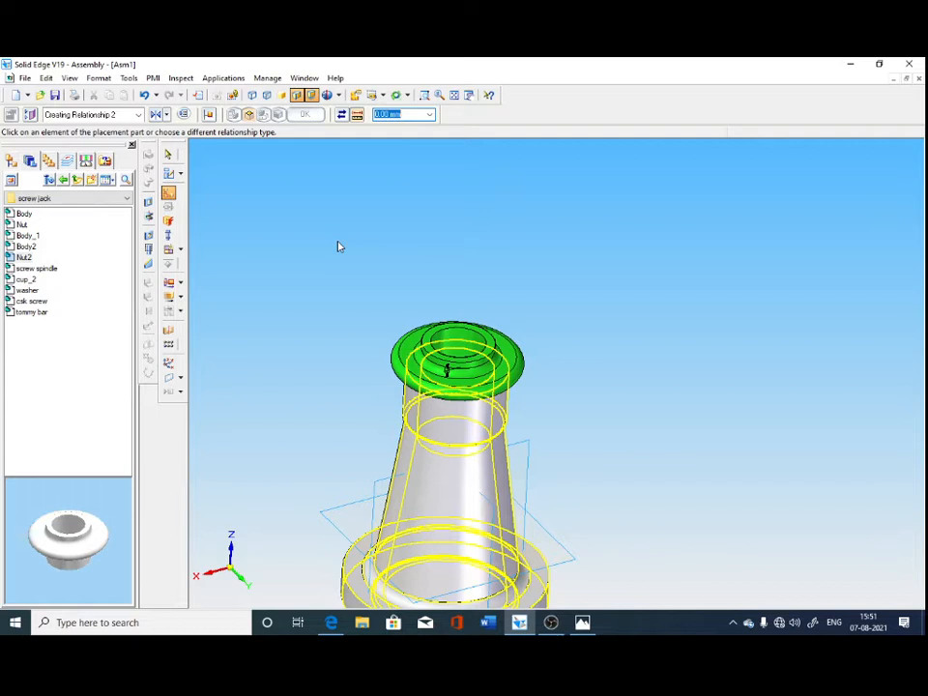
pyautogui.click(30, 161)
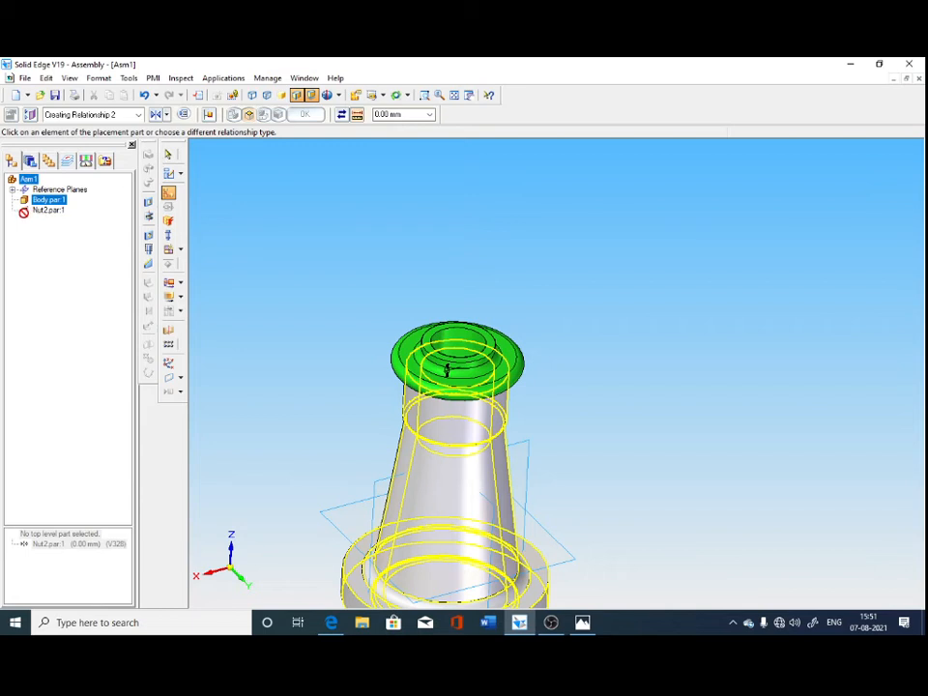
pyautogui.click(169, 155)
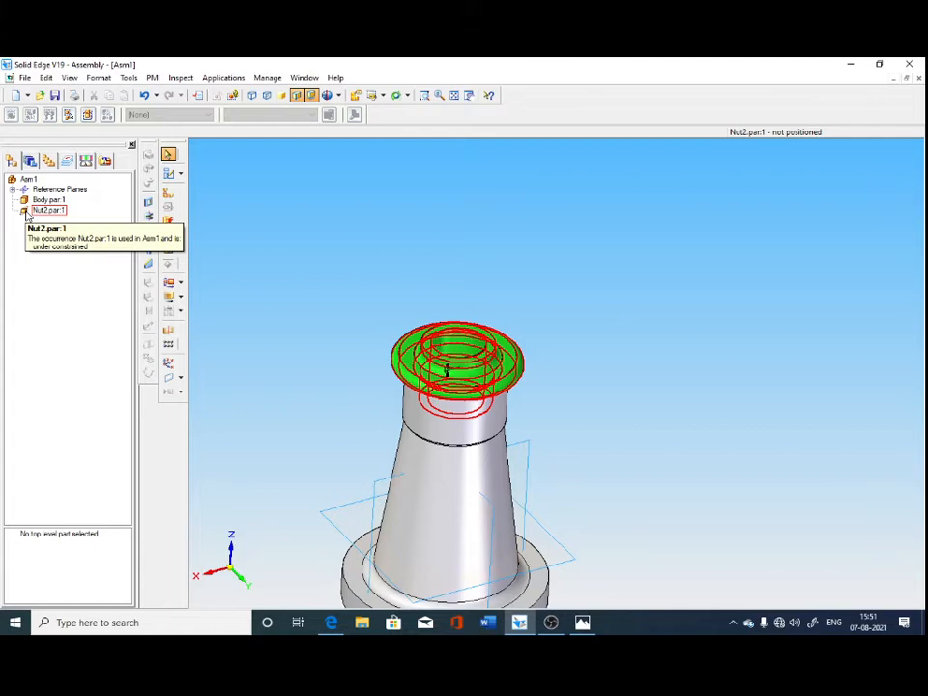
pyautogui.press('super+d')
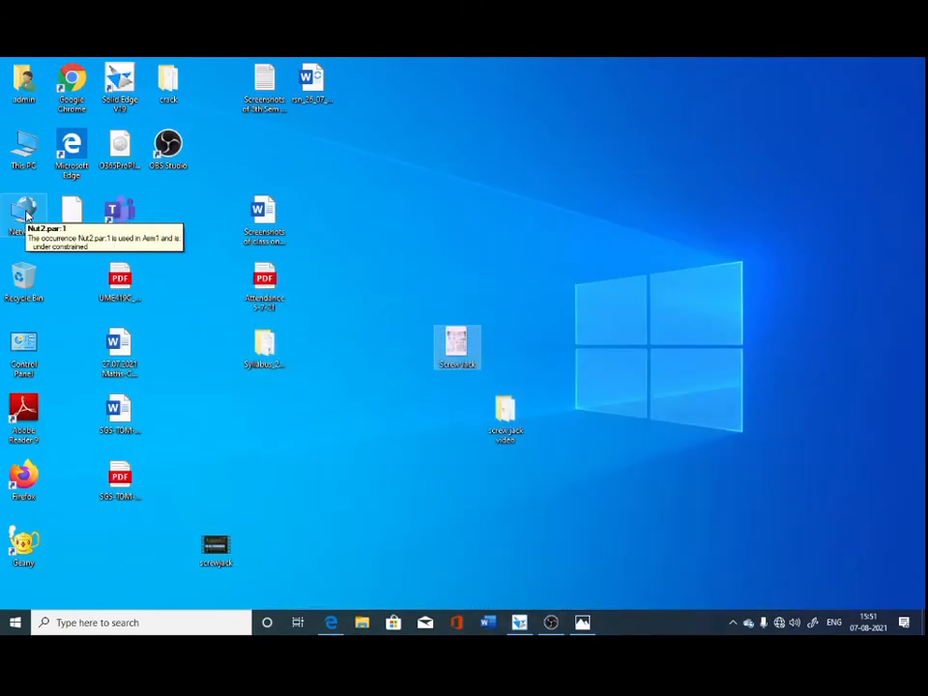
pyautogui.press('super+d')
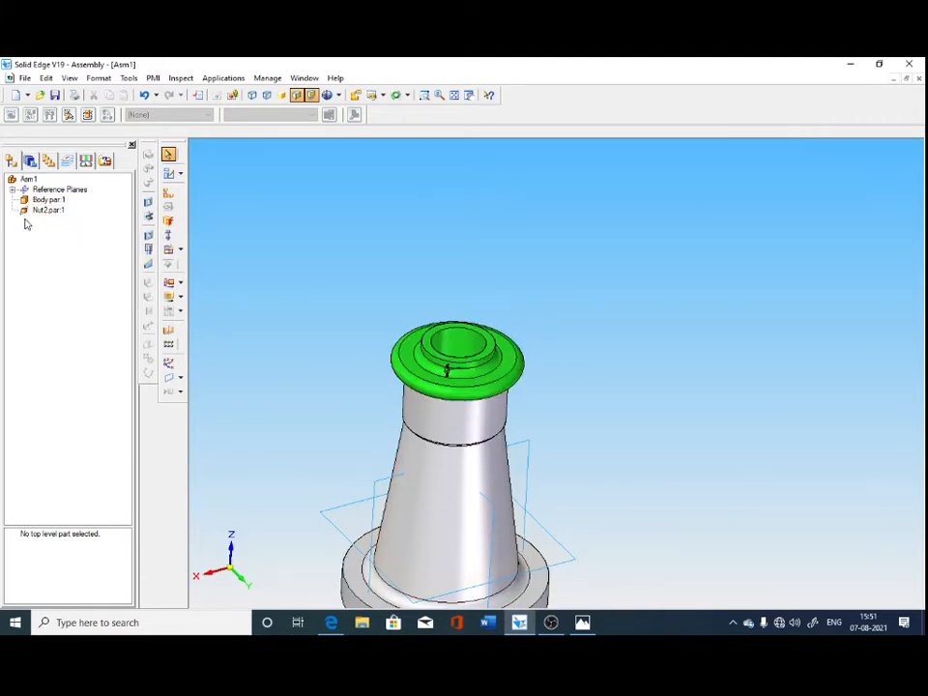
pyautogui.click(525, 370)
# Place the screw spindle part from the screw jack folder into the assembly without positioning it.
pyautogui.click(30, 162)
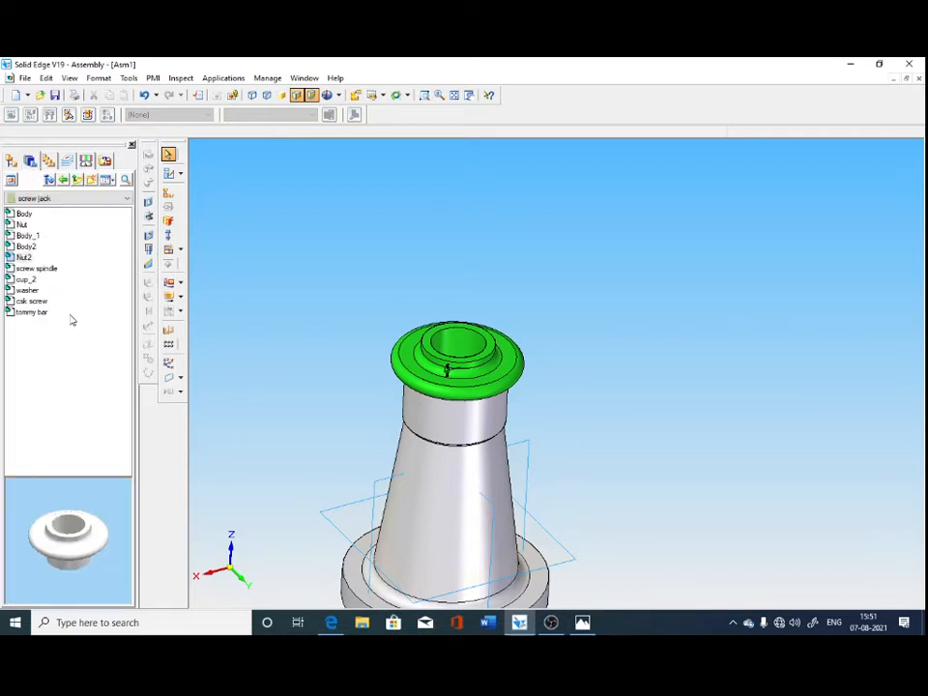
pyautogui.doubleClick(37, 267)
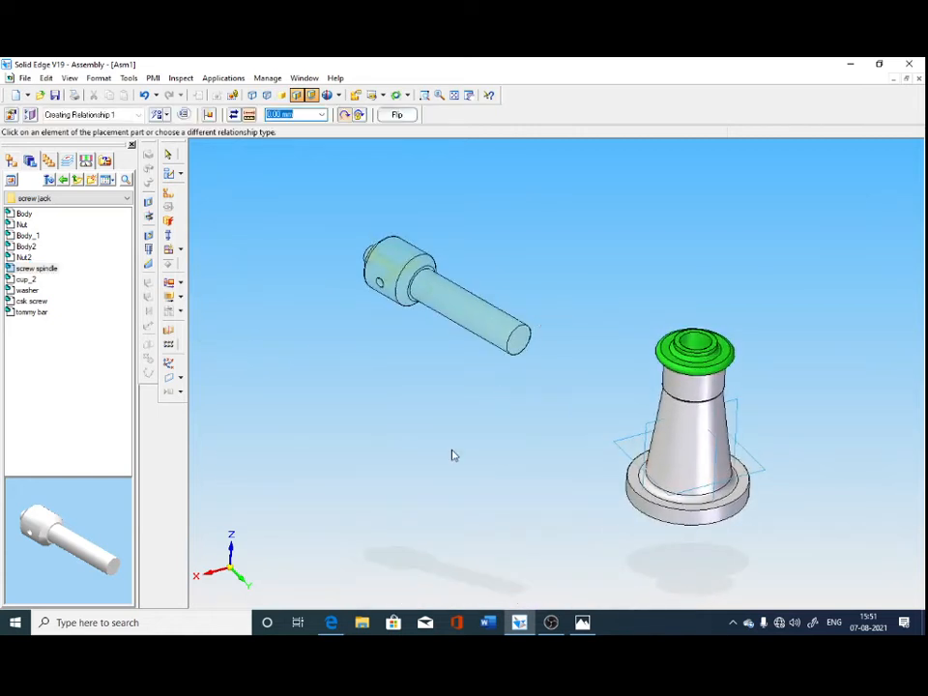
pyautogui.click(168, 155)
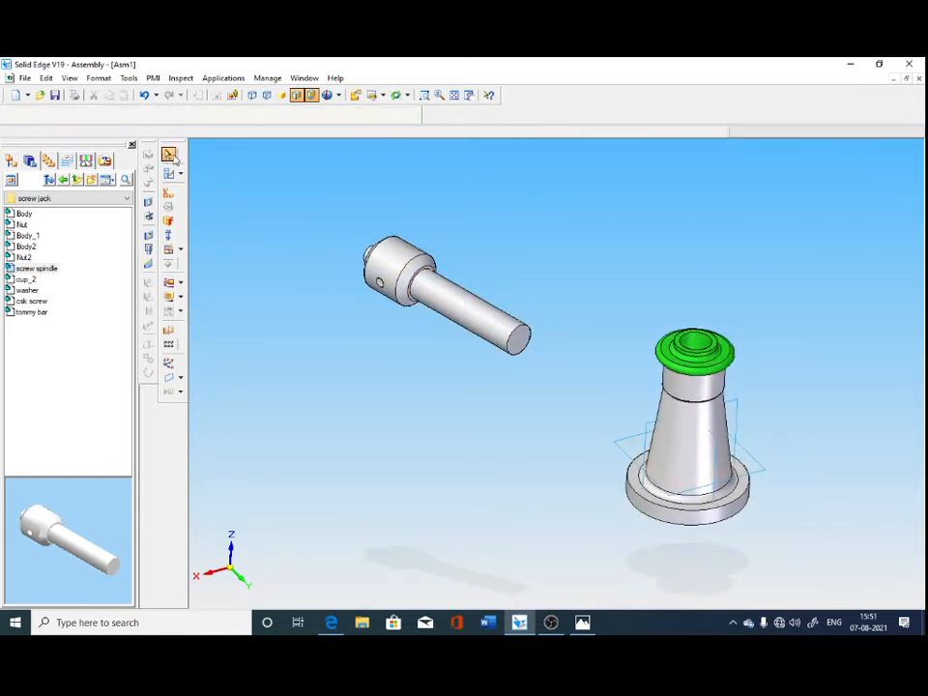
# Set the screw spindle's face style to Aluminum.
pyautogui.click(426, 271)
pyautogui.click(152, 118)
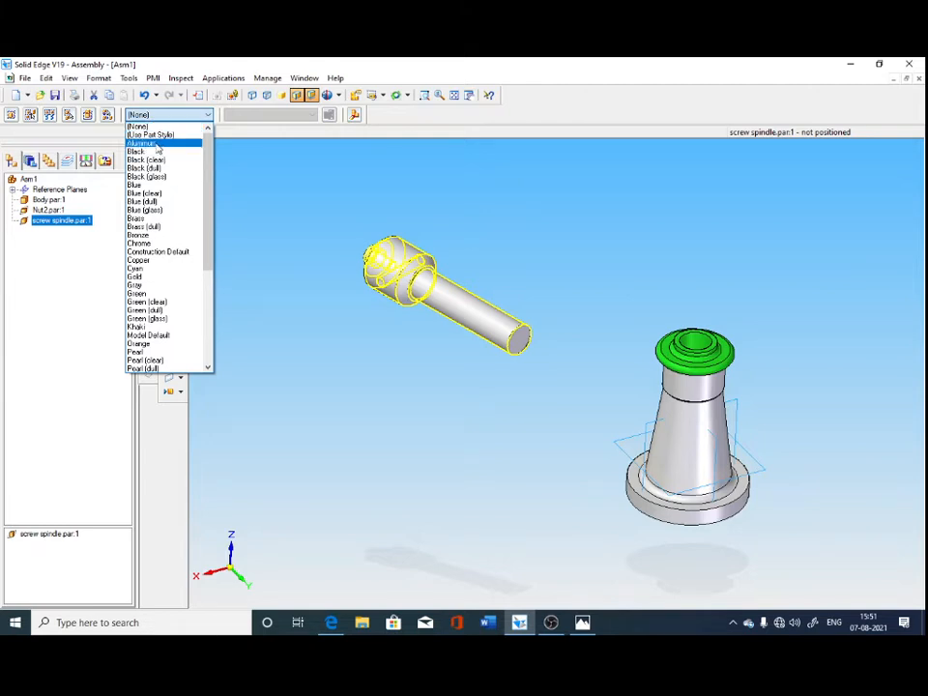
pyautogui.click(142, 143)
pyautogui.click(405, 425)
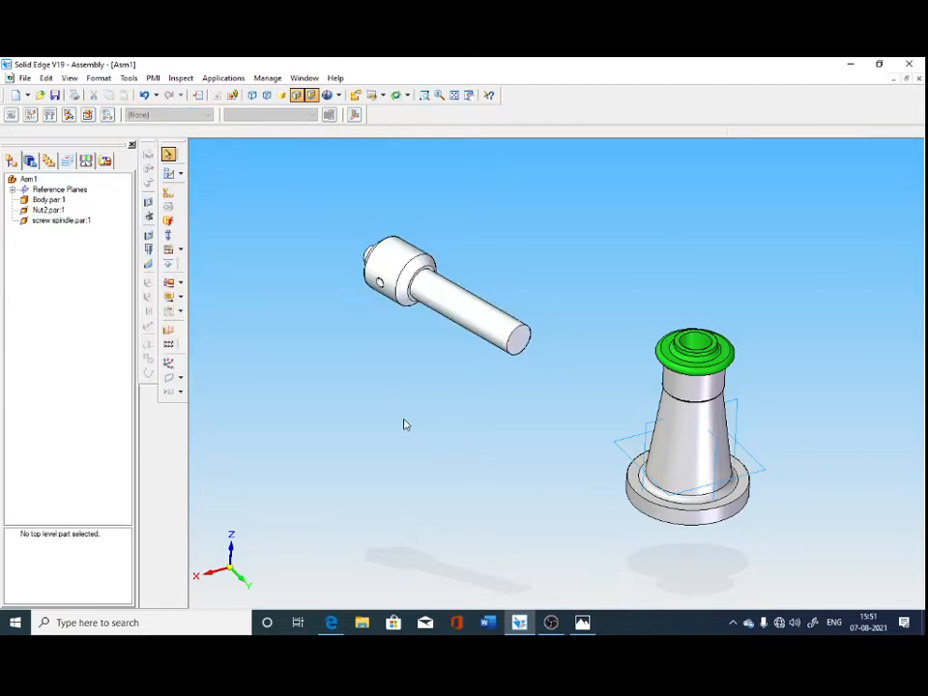
pyautogui.moveTo(388, 428); pyautogui.dragTo(374, 436, button='middle')
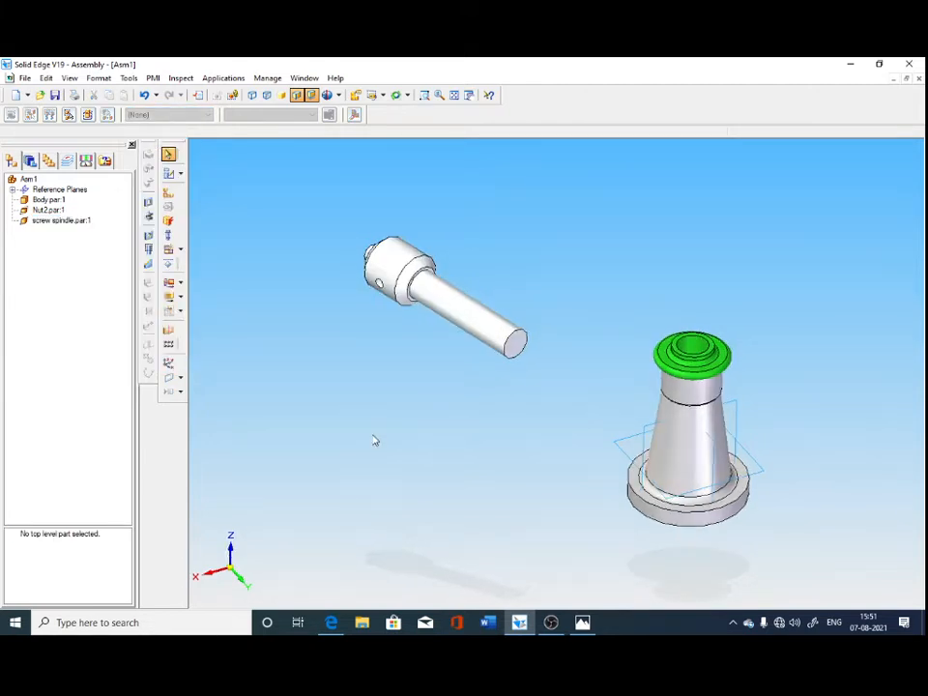
# Assemble the screw spindle into the nut with FlashFit, aligning the spindle's long cylindrical shank with the nut's bore.
pyautogui.click(168, 194)
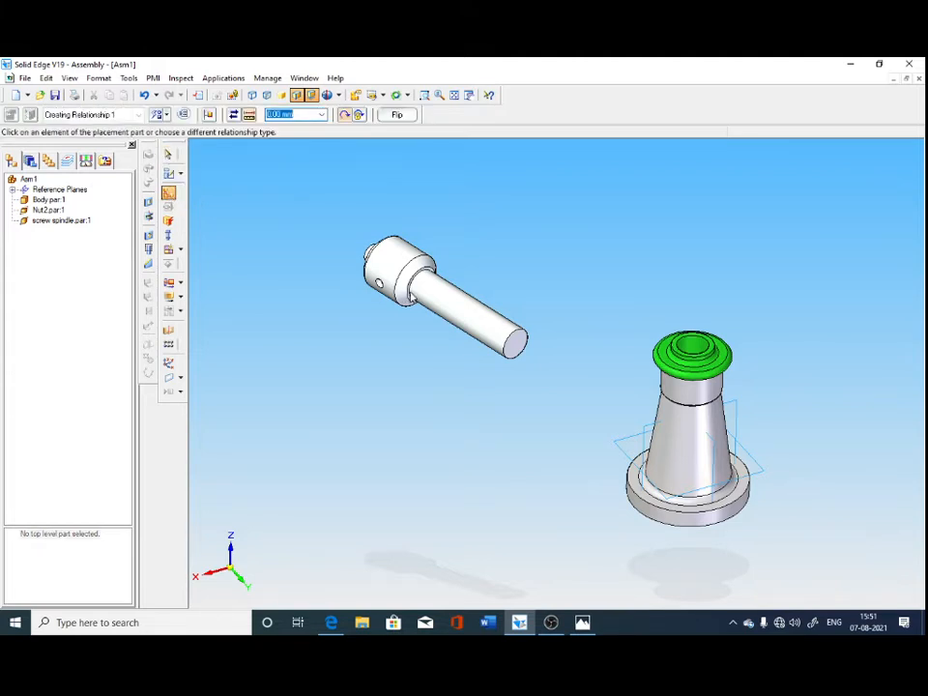
pyautogui.click(464, 327)
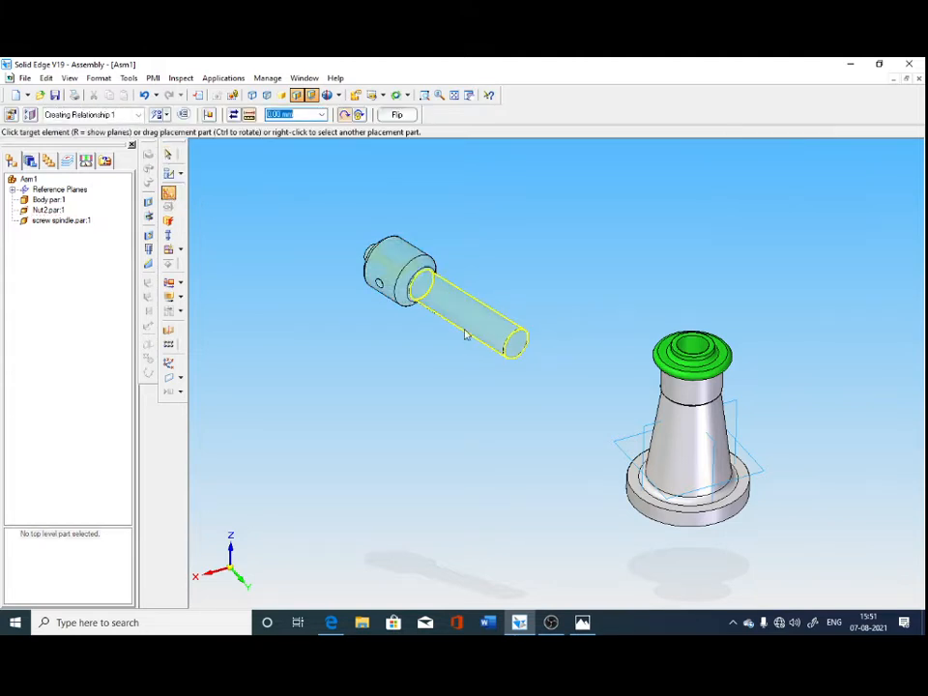
pyautogui.click(694, 344)
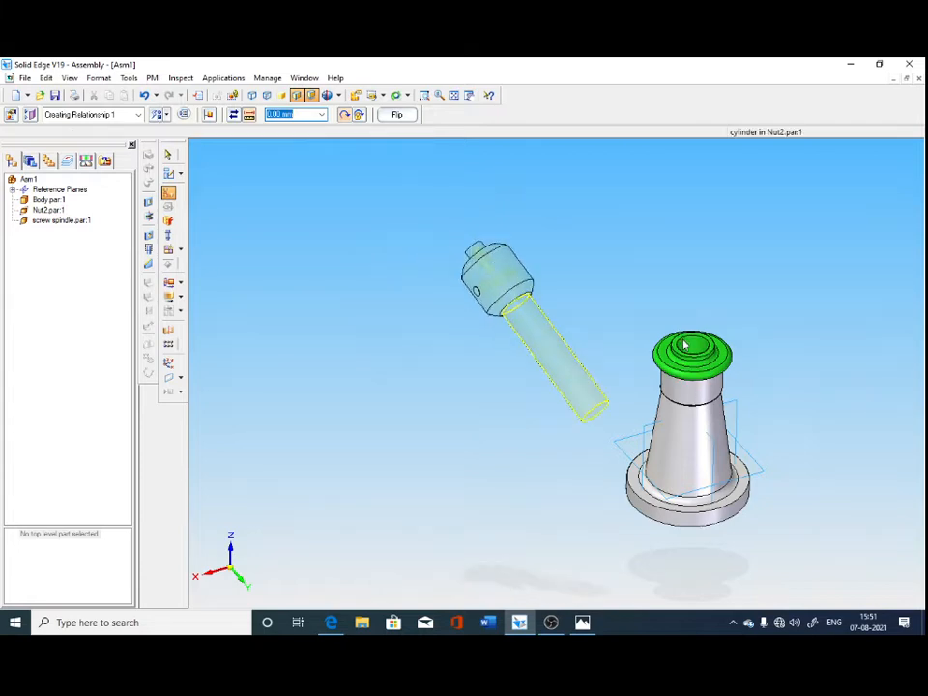
pyautogui.moveTo(549, 473); pyautogui.dragTo(290, 407, button='middle')
pyautogui.moveTo(689, 474); pyautogui.dragTo(631, 455, button='middle')
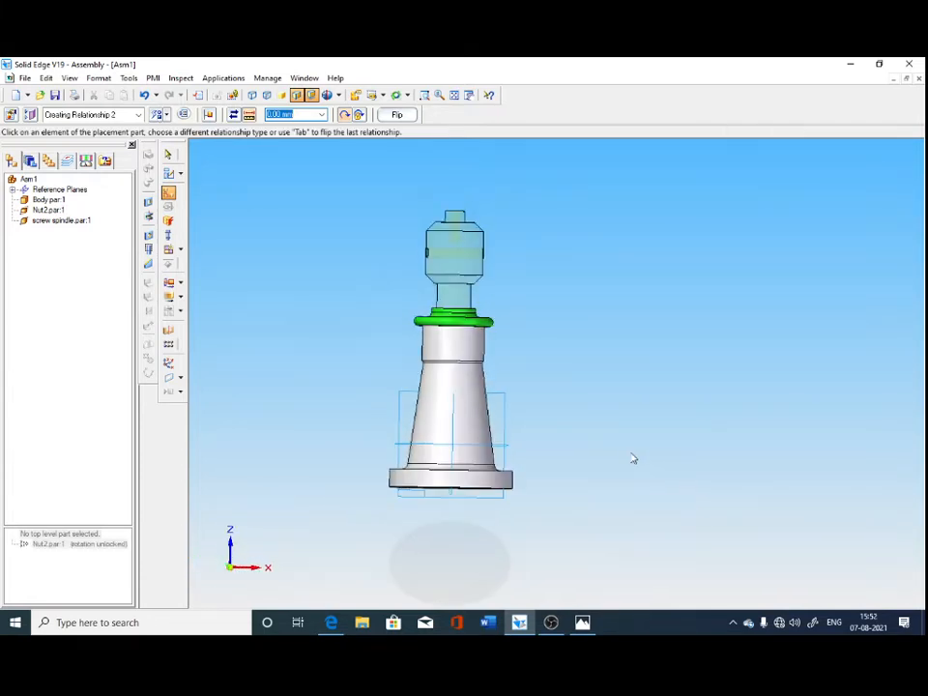
pyautogui.click(172, 155)
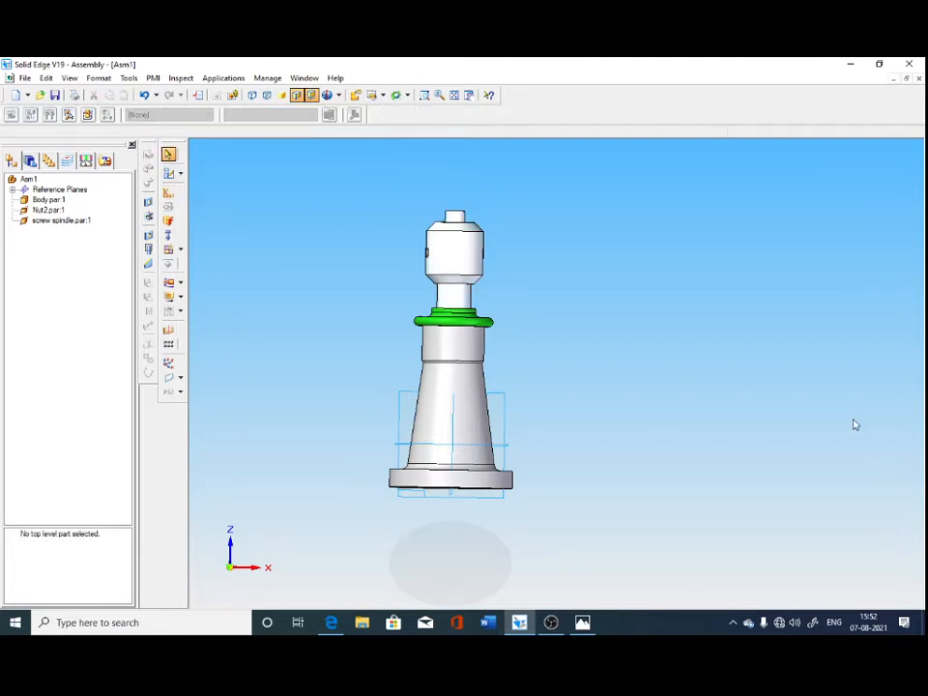
# Mate the nut's top annular face with the flat shoulder under the screw spindle's head at a 0.00 mm offset.
pyautogui.moveTo(771, 369); pyautogui.dragTo(764, 401, button='middle')
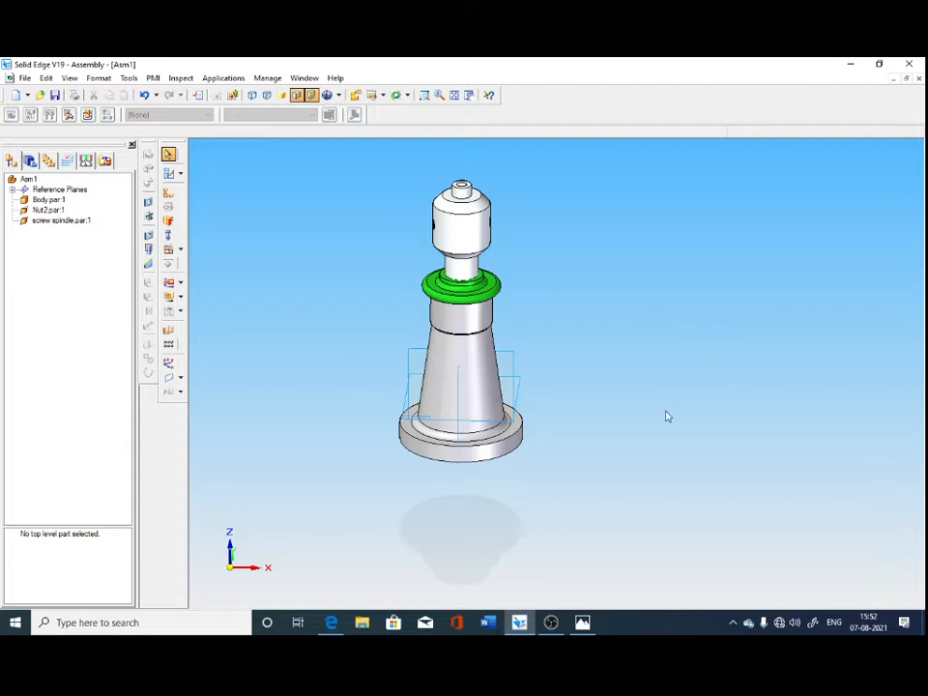
pyautogui.moveTo(667, 468)
pyautogui.mouseDown(button='middle')
pyautogui.moveTo(667, 433)
pyautogui.moveTo(669, 483)
pyautogui.mouseUp(button='middle')
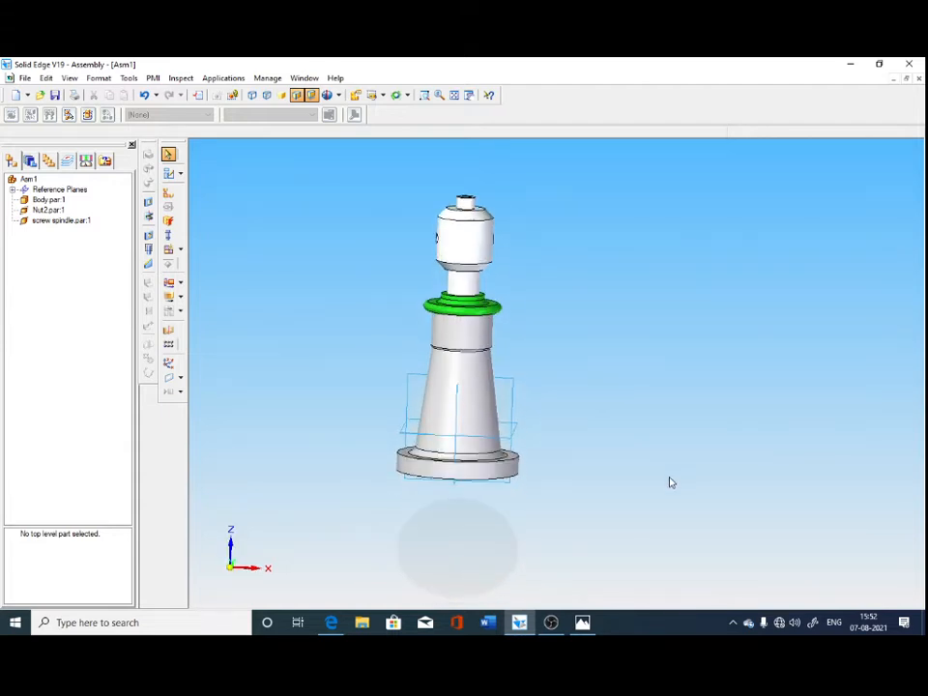
pyautogui.click(423, 95)
pyautogui.moveTo(393, 214); pyautogui.dragTo(659, 386)
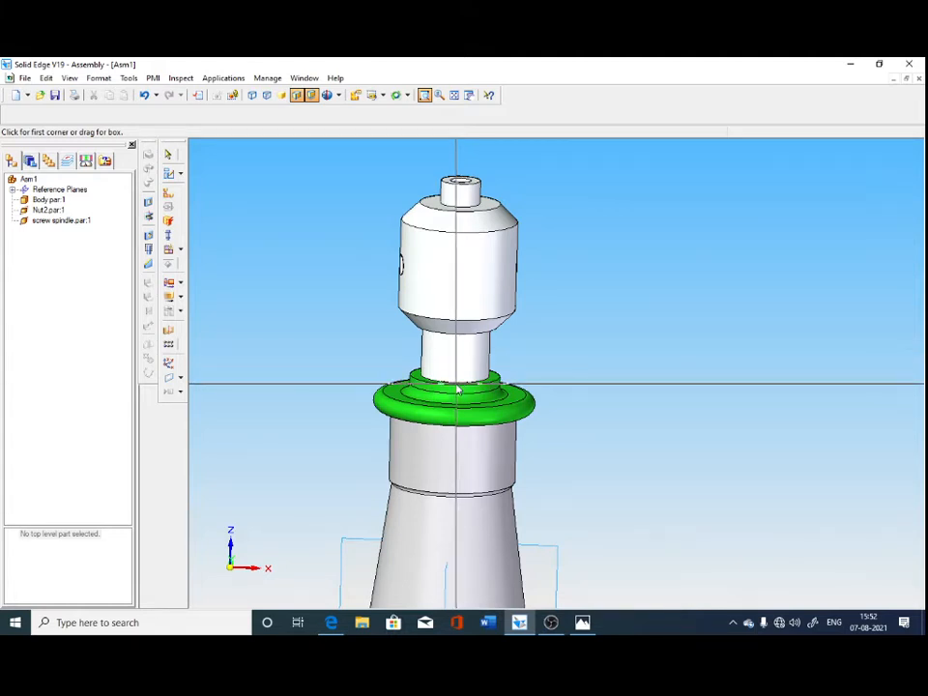
pyautogui.click(168, 193)
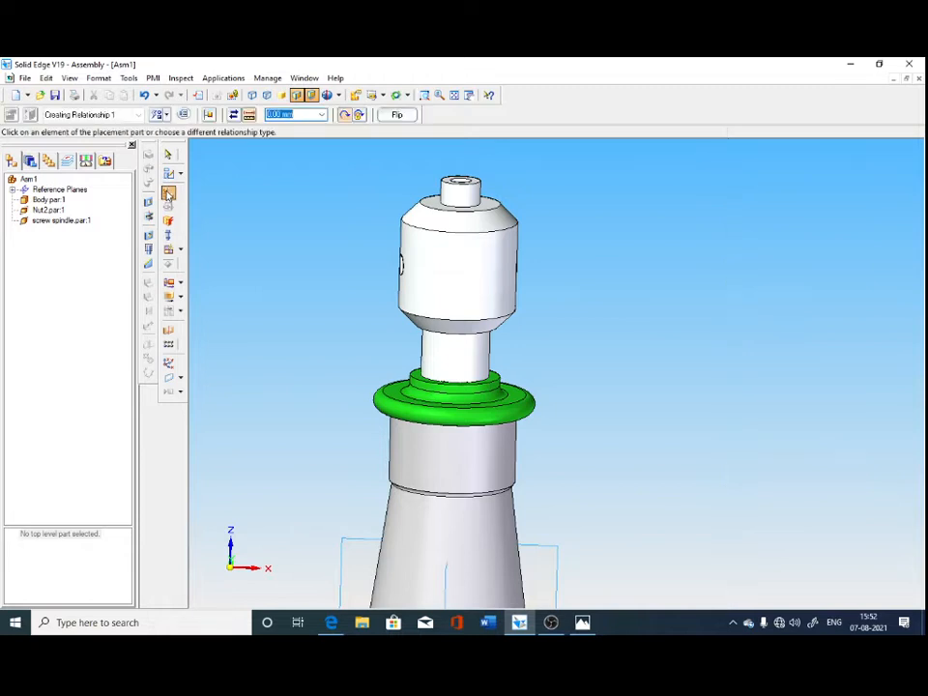
pyautogui.click(166, 117)
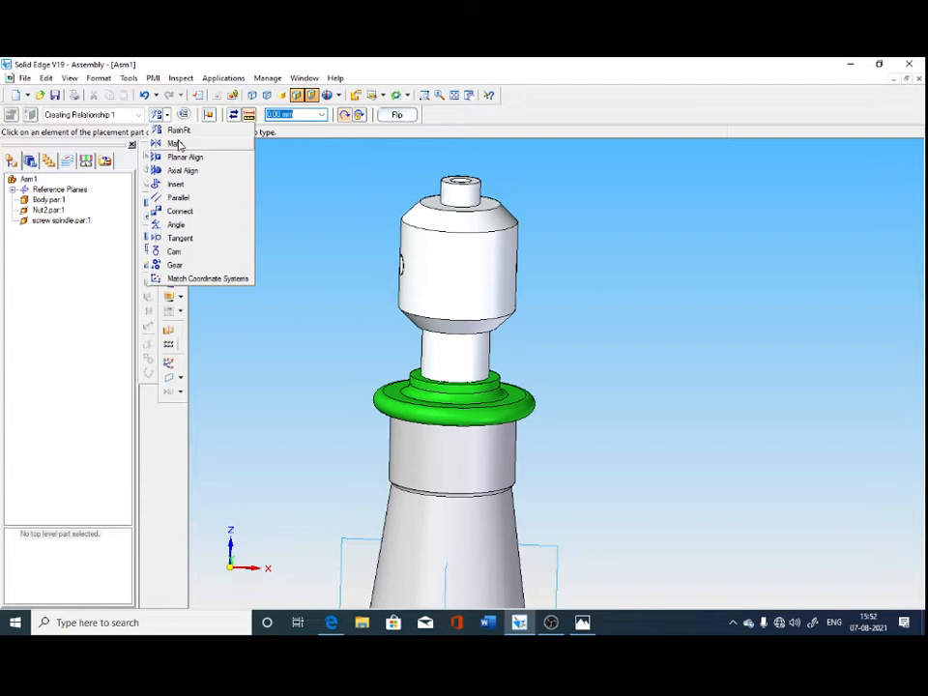
pyautogui.click(174, 143)
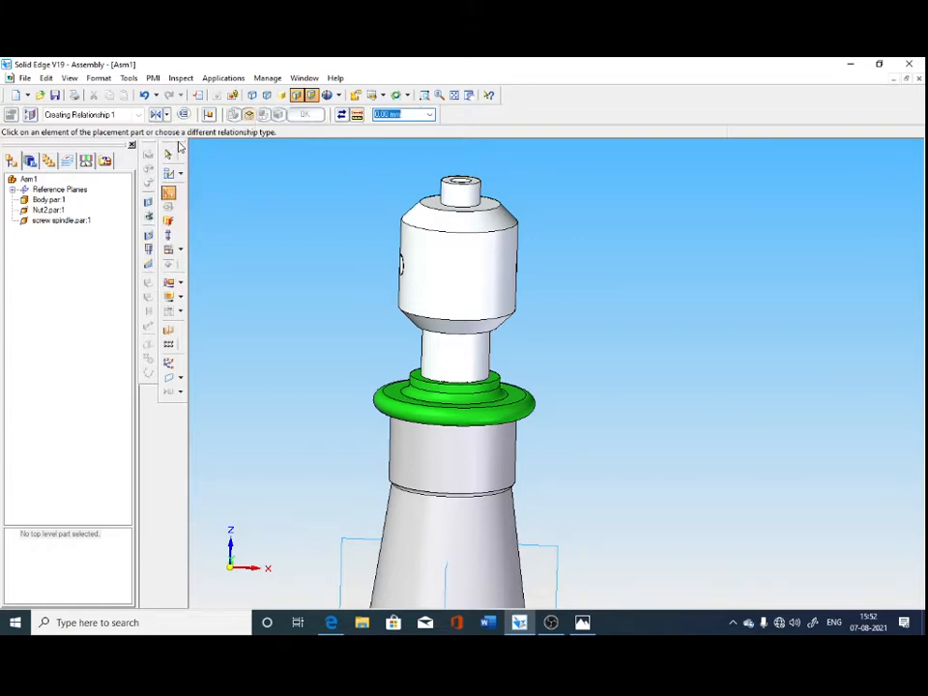
pyautogui.click(426, 384)
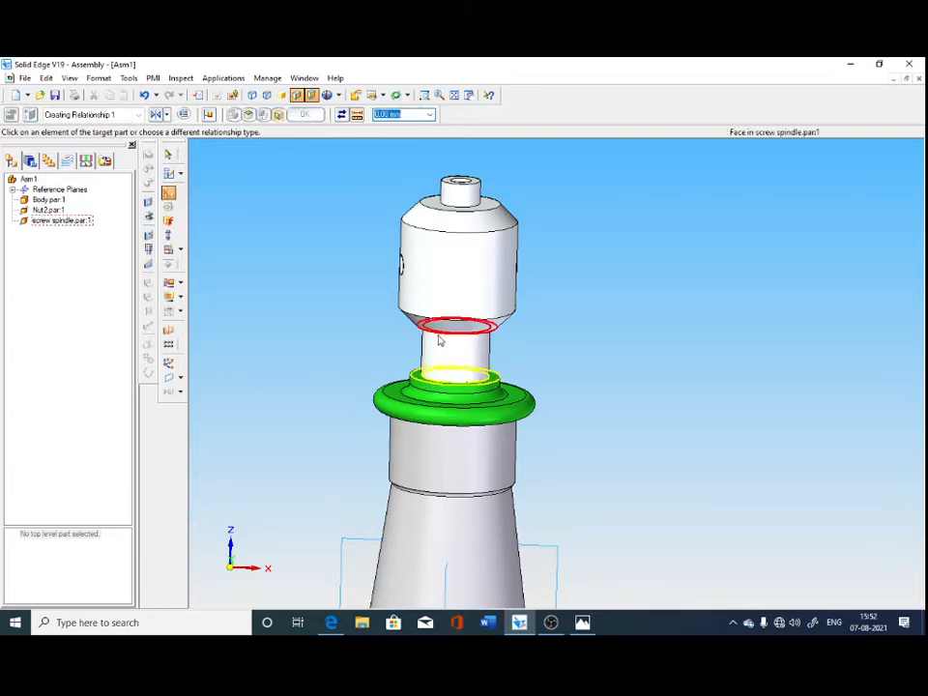
pyautogui.moveTo(652, 471); pyautogui.dragTo(601, 437, button='middle')
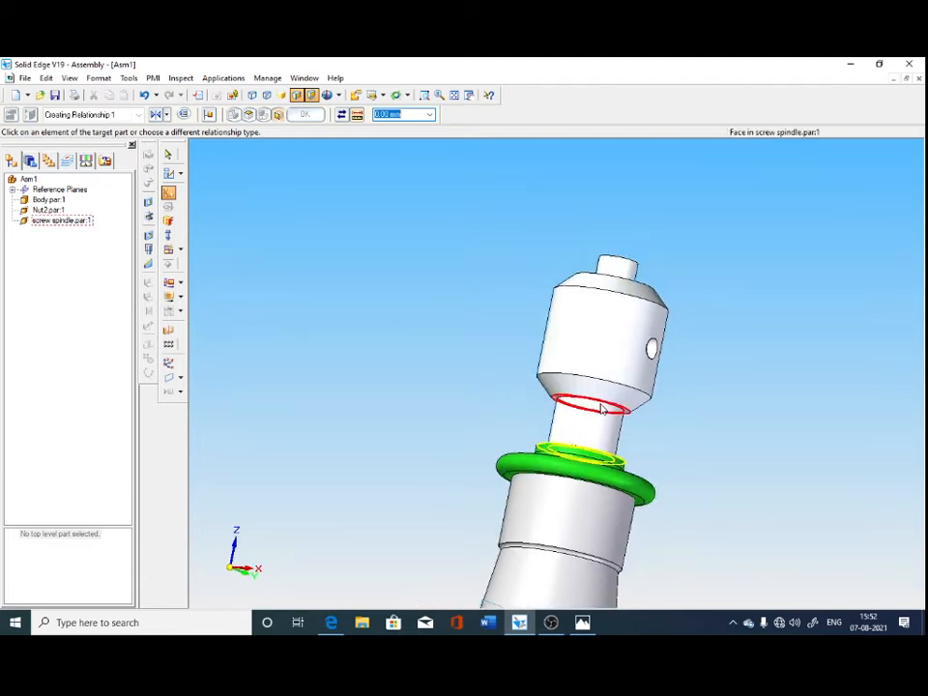
pyautogui.click(601, 404)
pyautogui.moveTo(673, 524); pyautogui.dragTo(468, 455, button='middle')
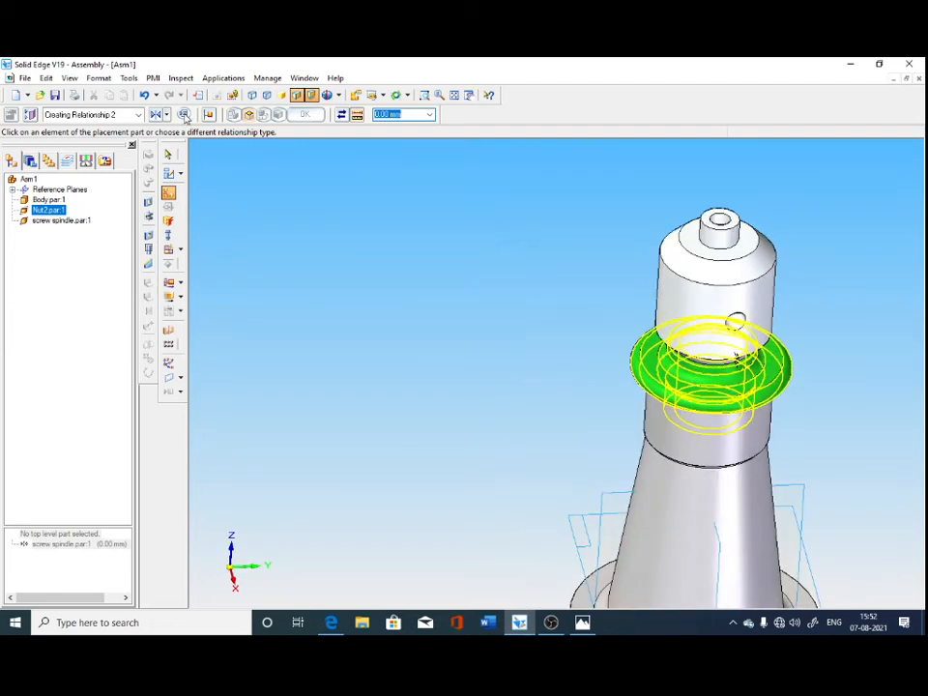
pyautogui.click(169, 156)
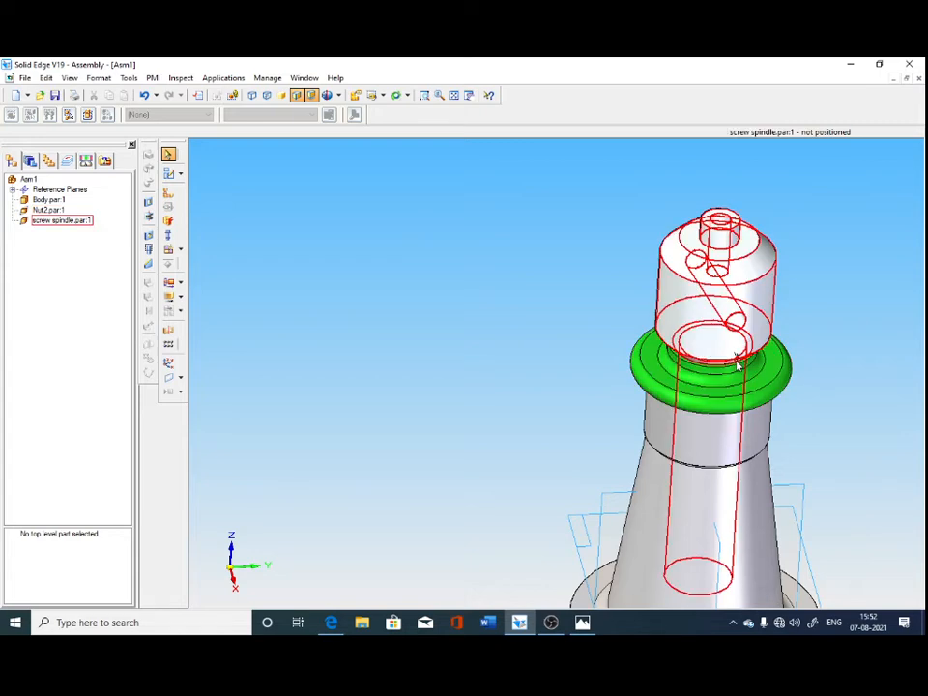
pyautogui.moveTo(742, 363); pyautogui.dragTo(578, 510, button='middle')
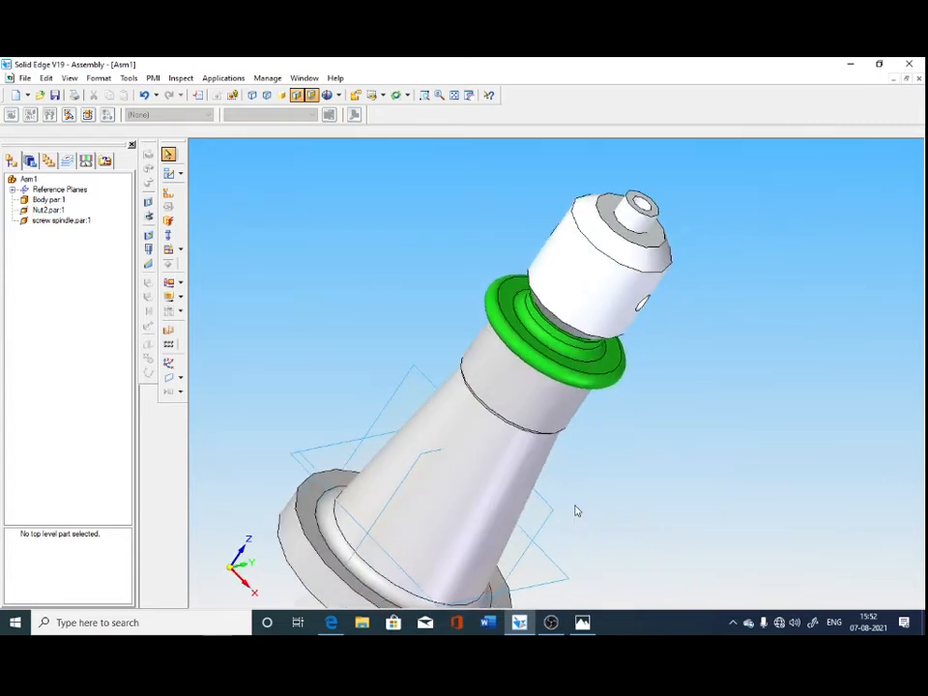
pyautogui.click(599, 332)
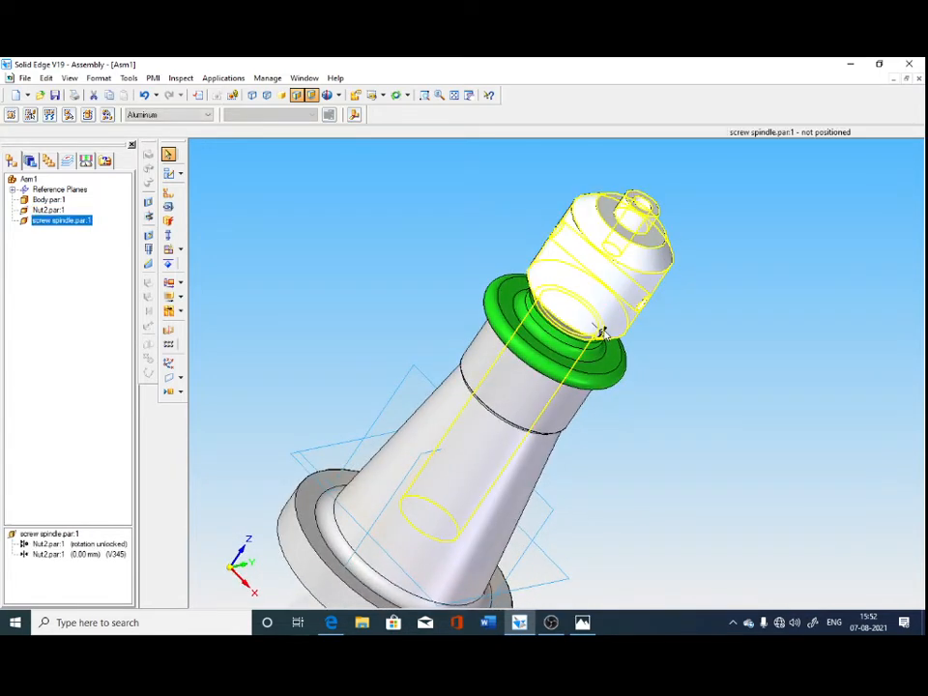
pyautogui.click(673, 432)
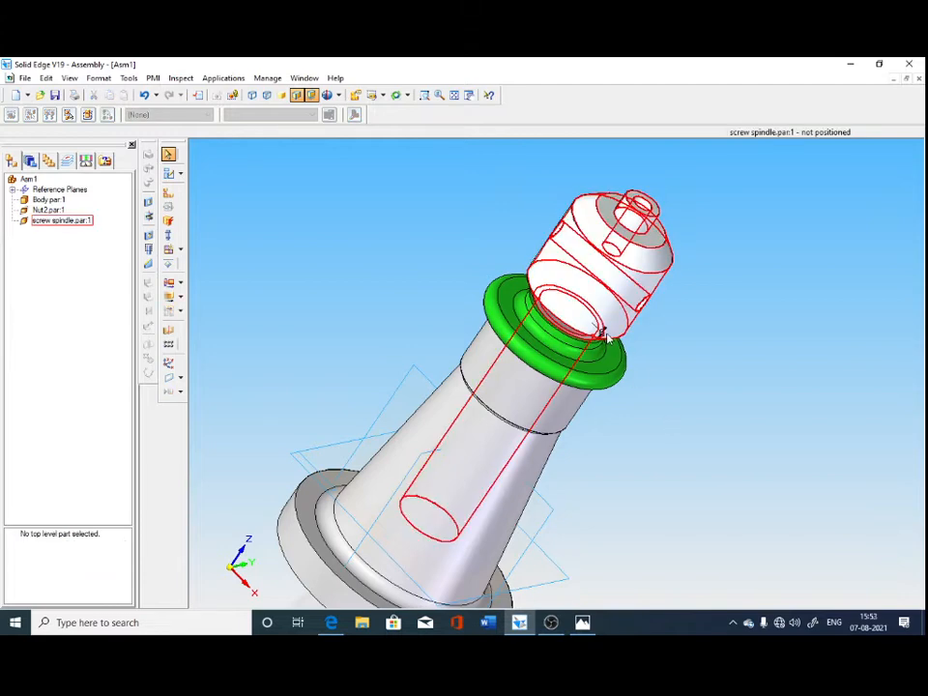
pyautogui.rightClick(79, 223)
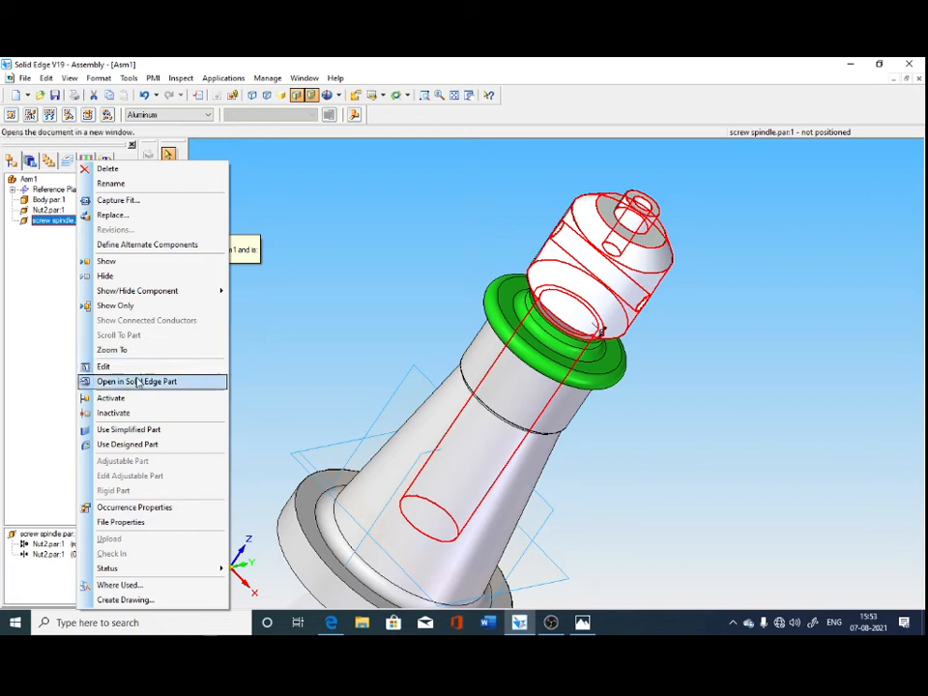
pyautogui.click(367, 209)
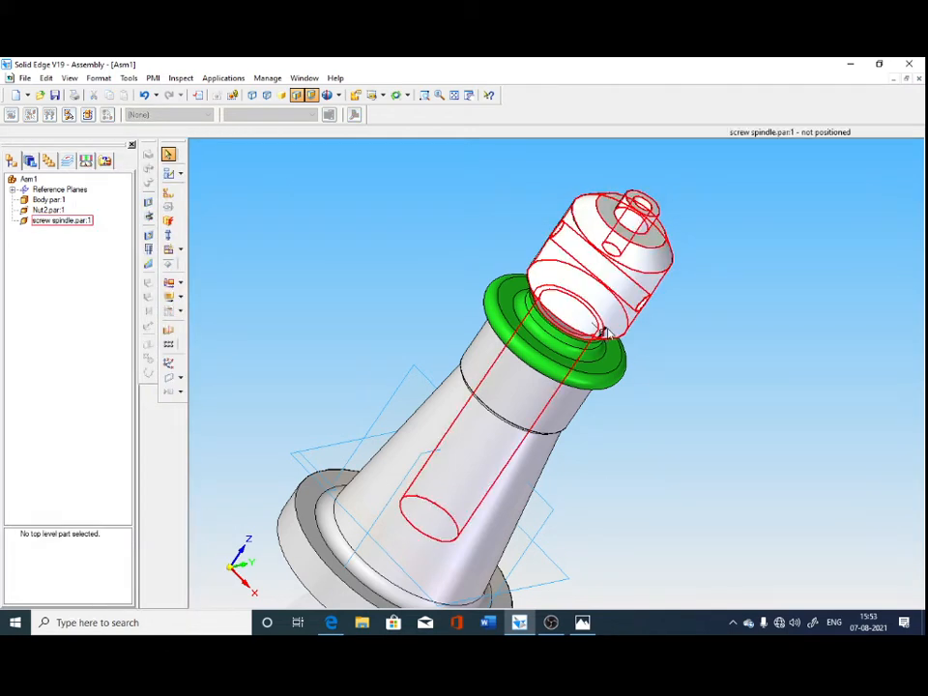
pyautogui.moveTo(686, 511); pyautogui.dragTo(630, 451, button='middle')
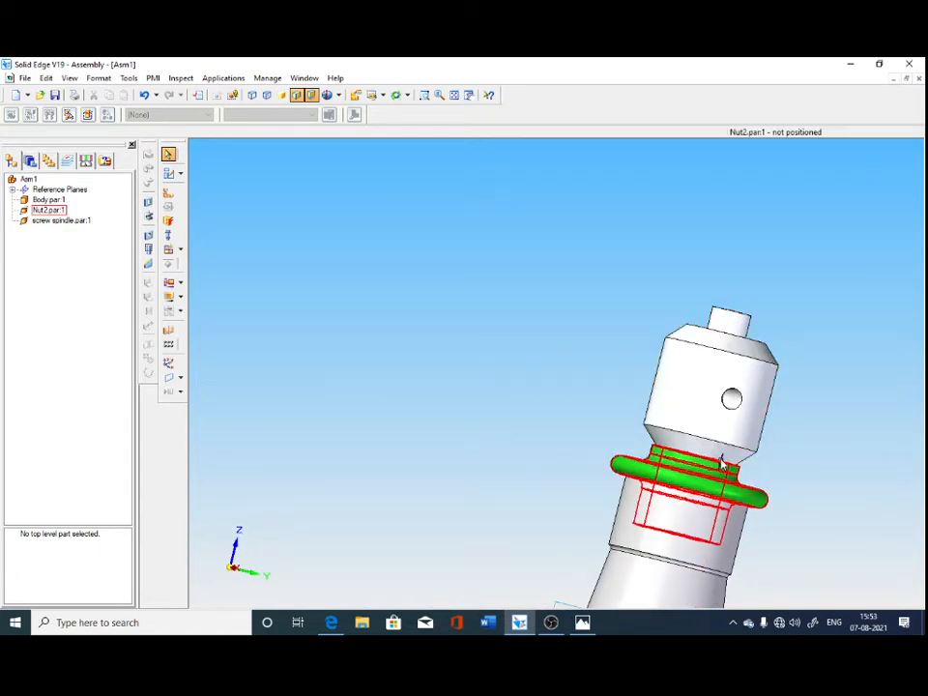
pyautogui.click(722, 462)
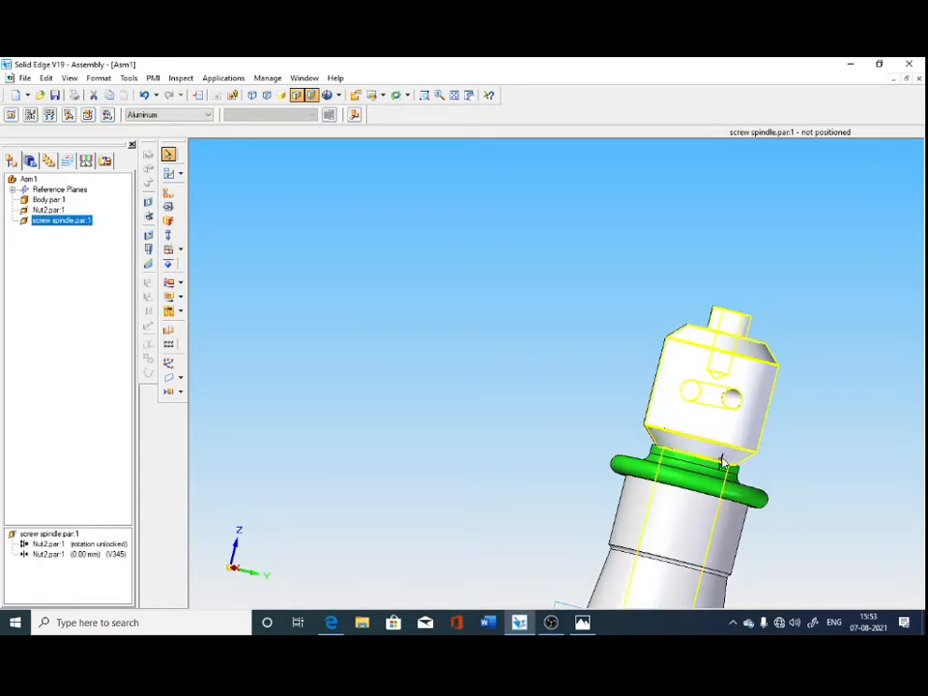
pyautogui.rightClick(77, 222)
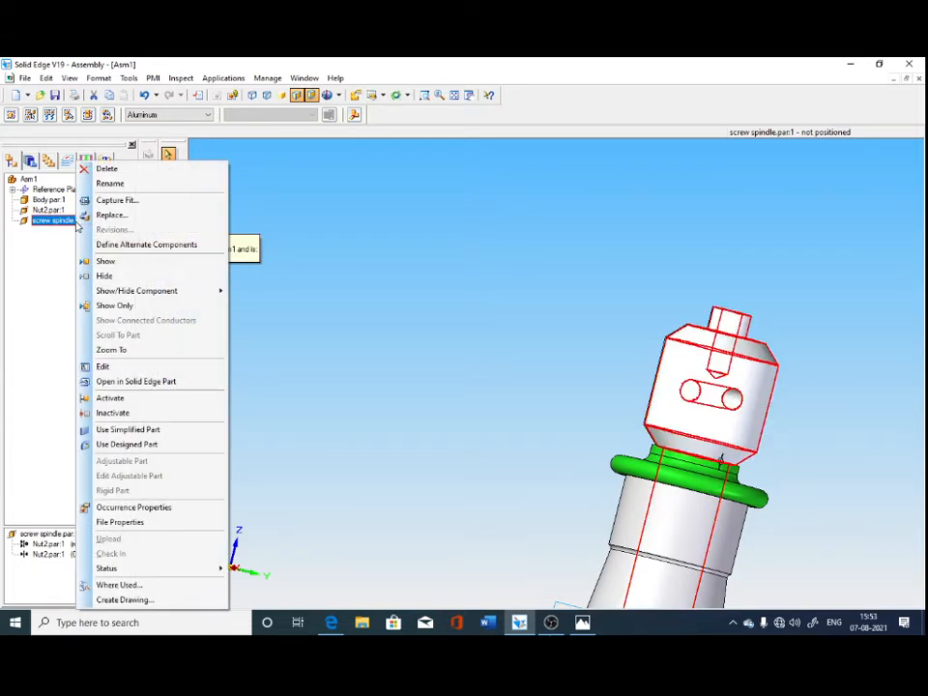
pyautogui.click(147, 244)
pyautogui.click(564, 445)
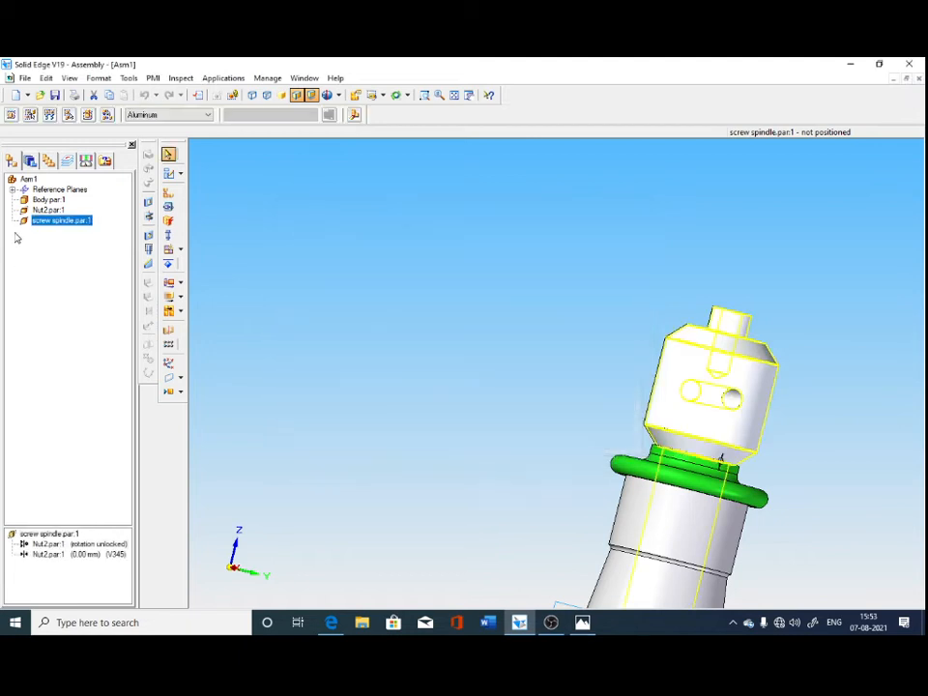
pyautogui.rightClick(54, 224)
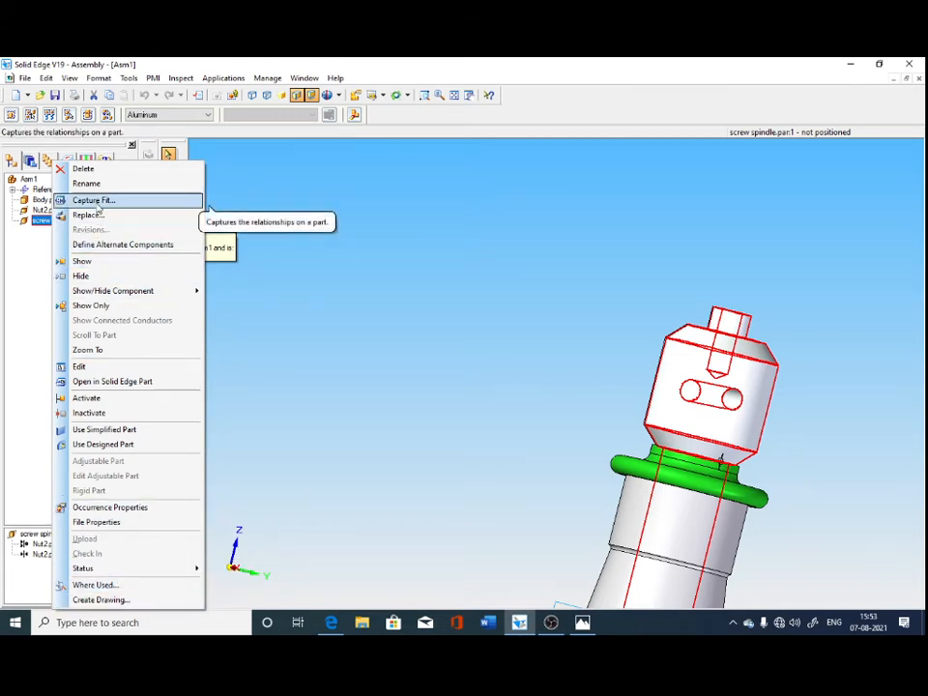
pyautogui.moveTo(122, 302)
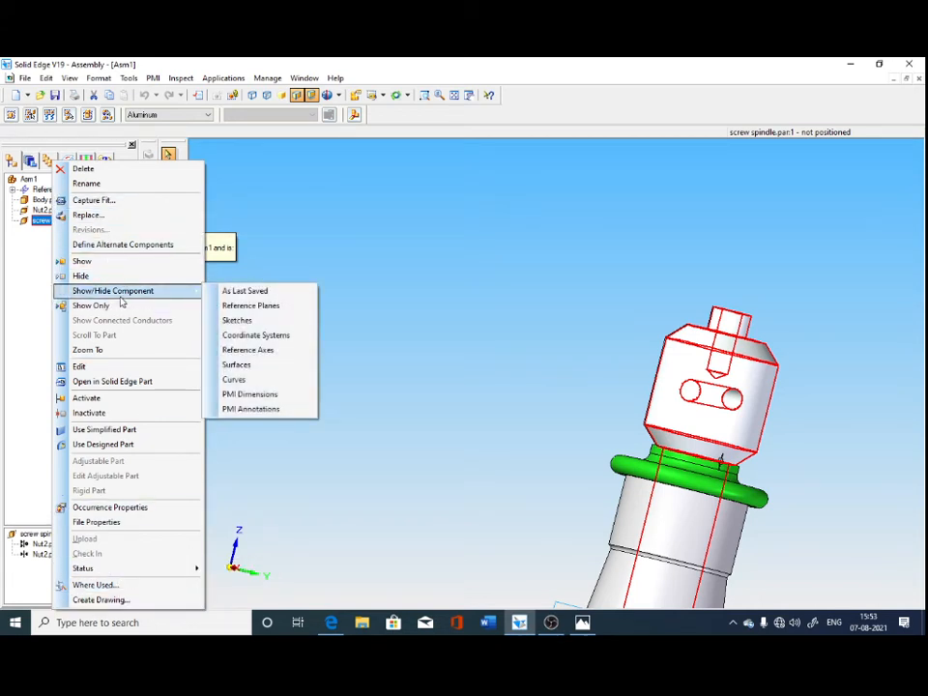
pyautogui.click(353, 476)
# Set the offset of the mate between the screw spindle's shoulder and the nut's top face to 20 mm.
pyautogui.click(58, 221)
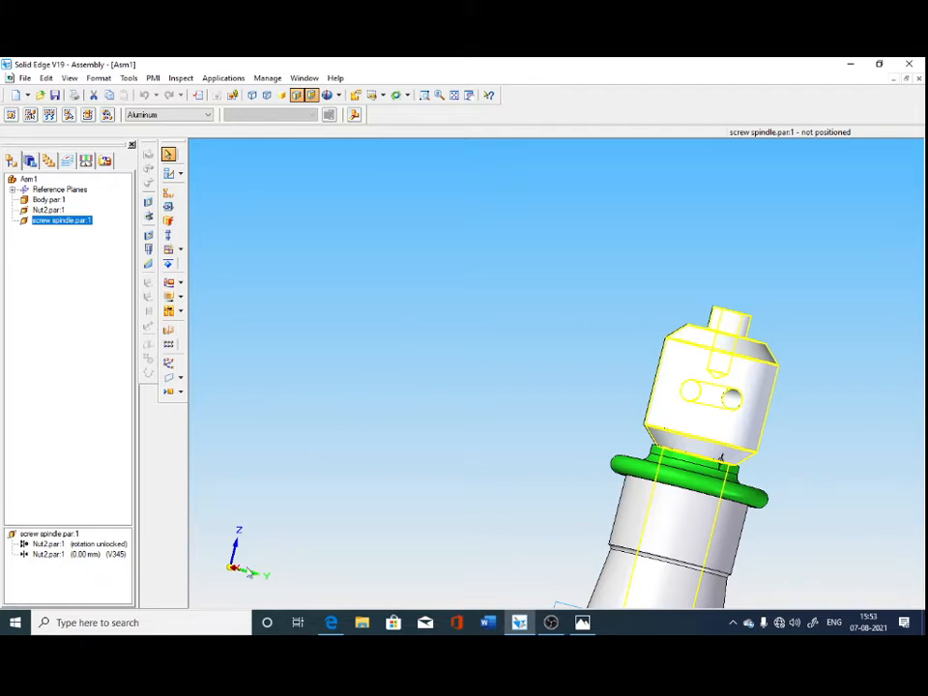
pyautogui.click(50, 557)
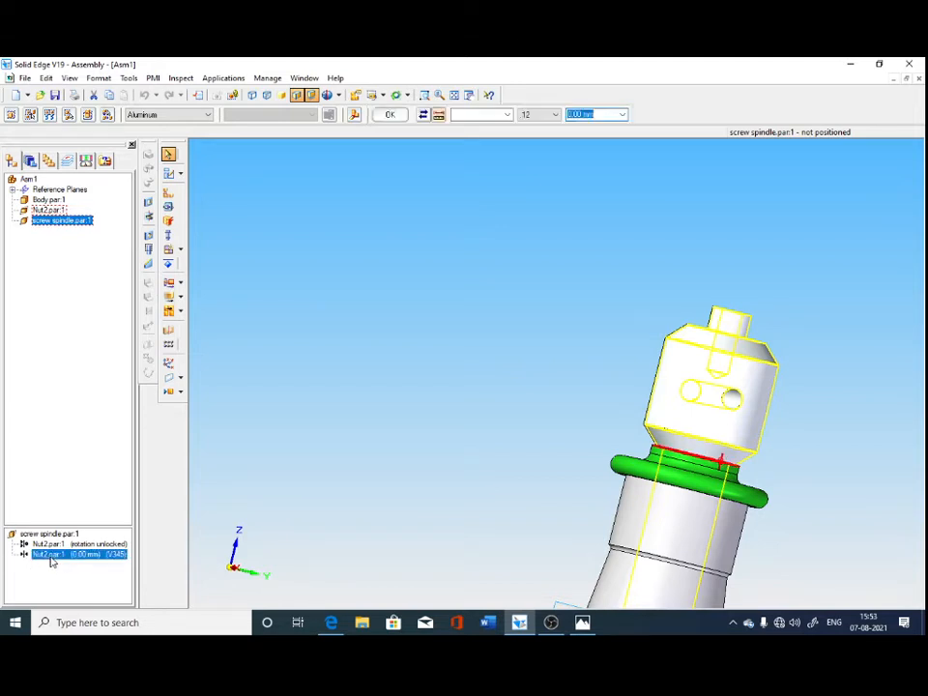
pyautogui.write('20')
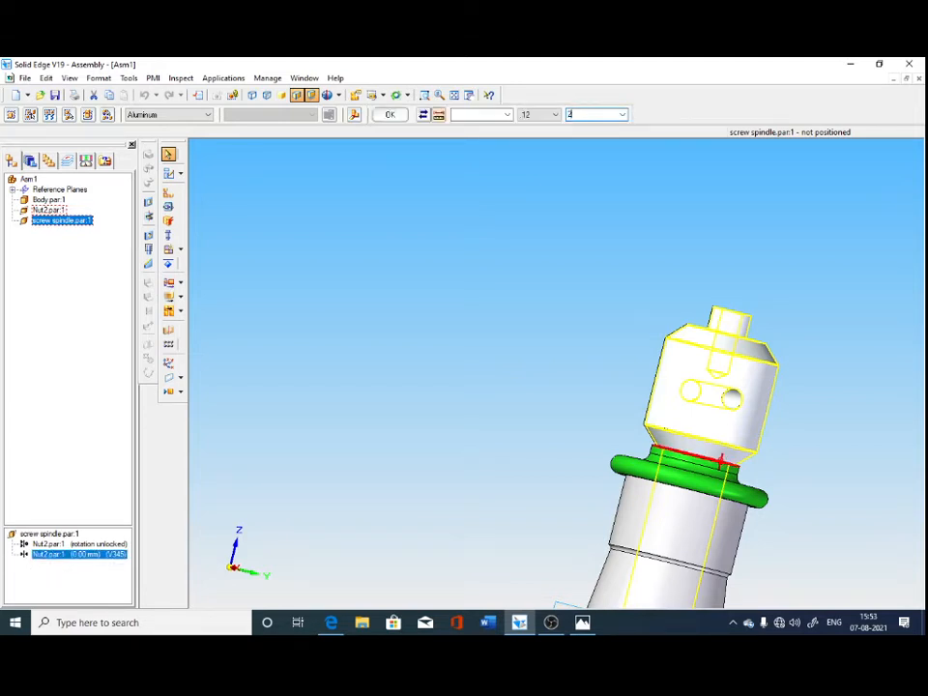
pyautogui.press('Return')
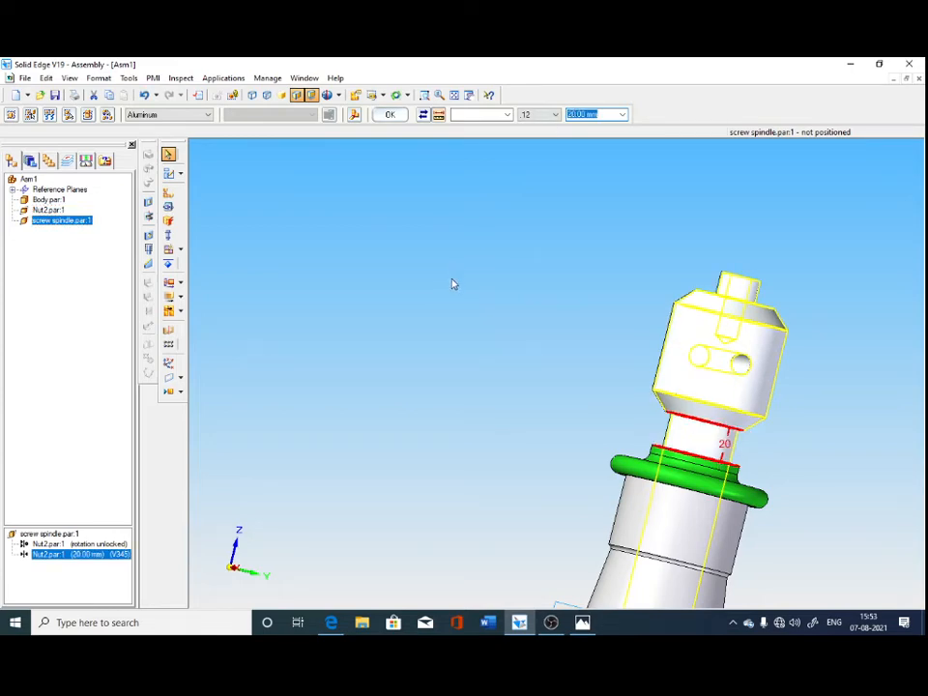
pyautogui.moveTo(452, 283); pyautogui.dragTo(427, 307, button='middle')
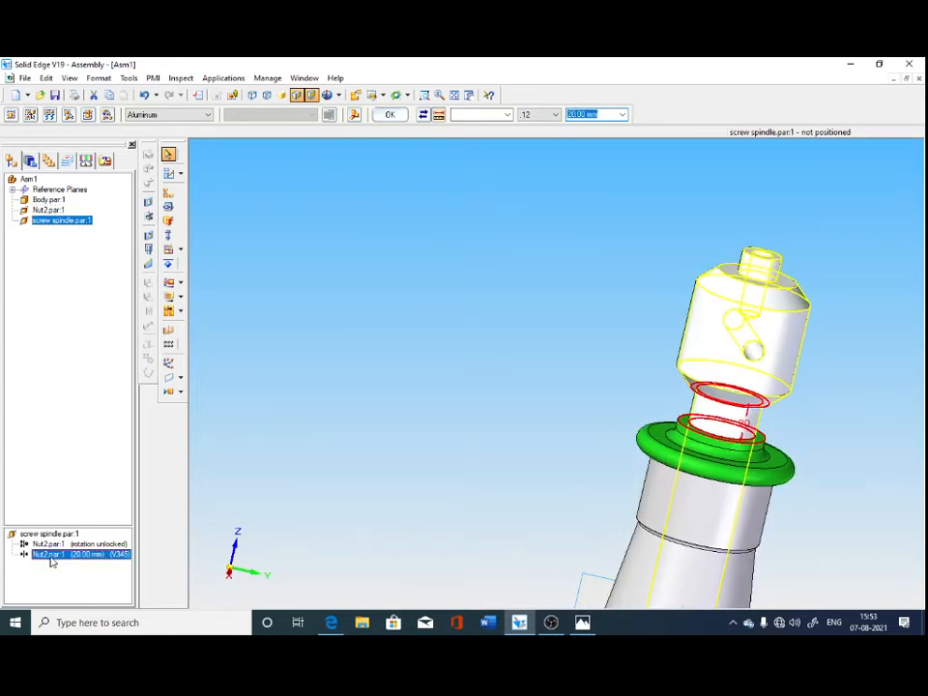
pyautogui.click(56, 292)
pyautogui.click(63, 221)
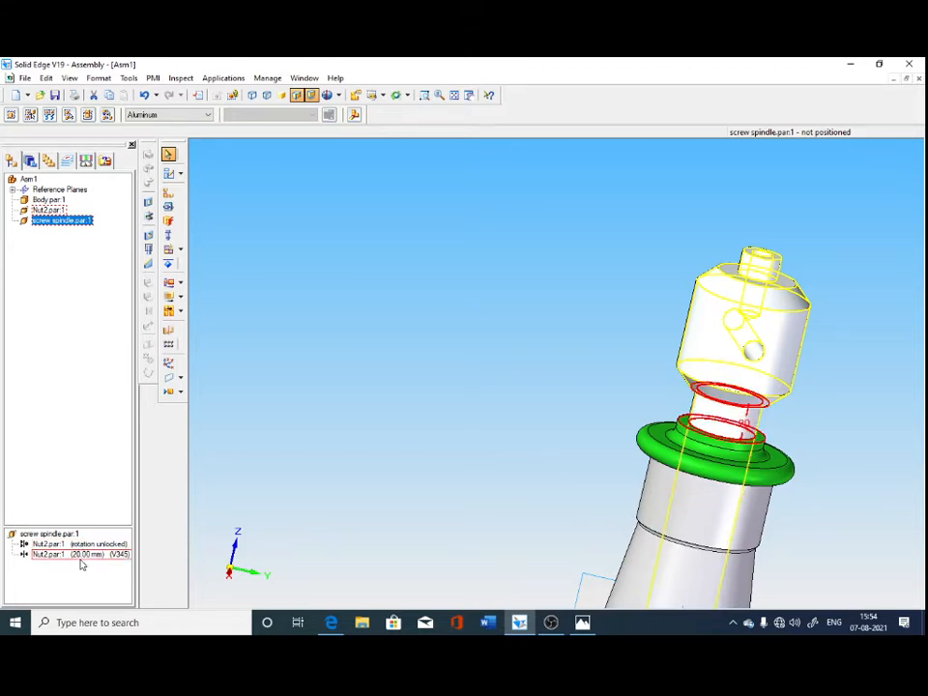
pyautogui.click(437, 371)
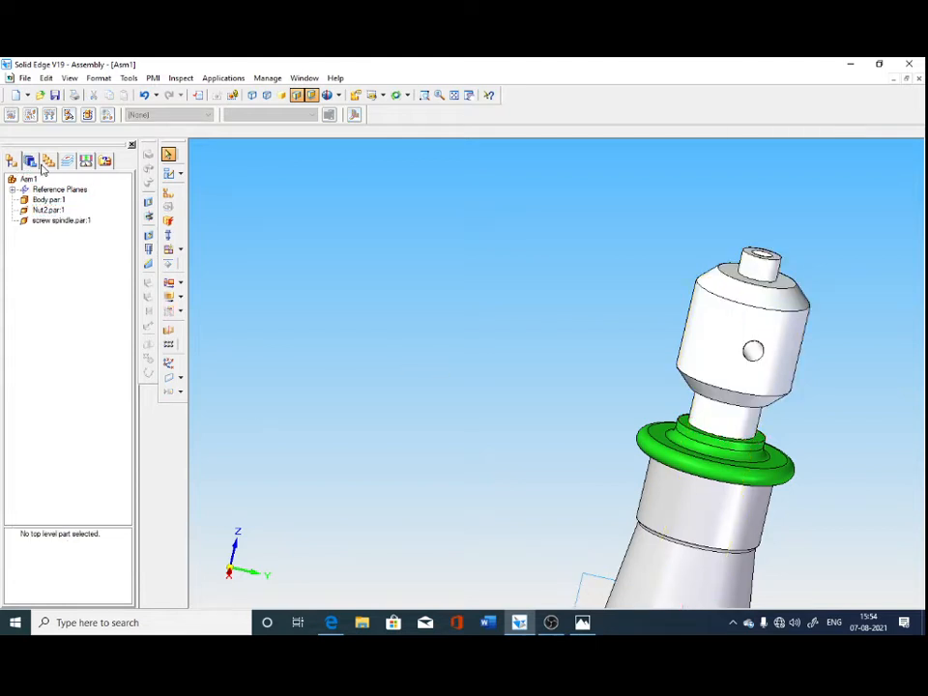
# Place the cup_2 part from the screw jack folder into the assembly beside the jack without positioning it.
pyautogui.click(37, 162)
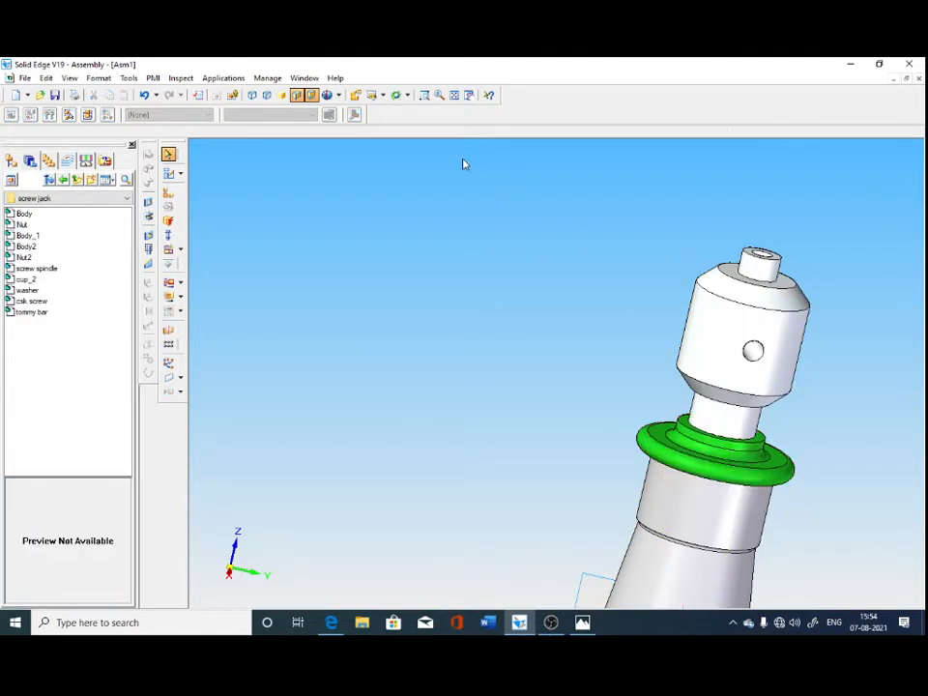
pyautogui.click(382, 95)
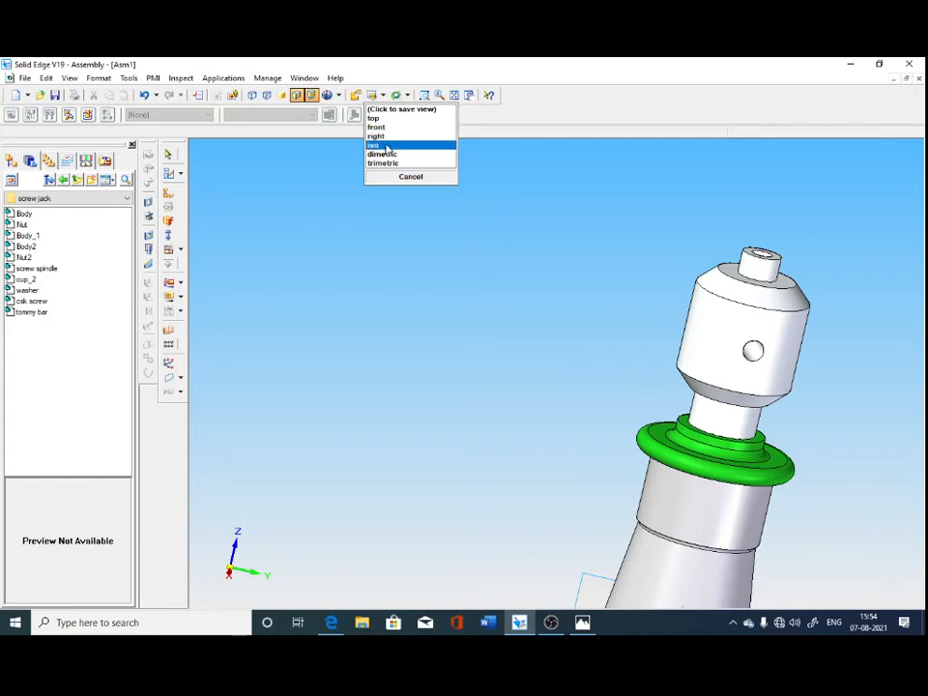
pyautogui.click(387, 146)
pyautogui.click(454, 95)
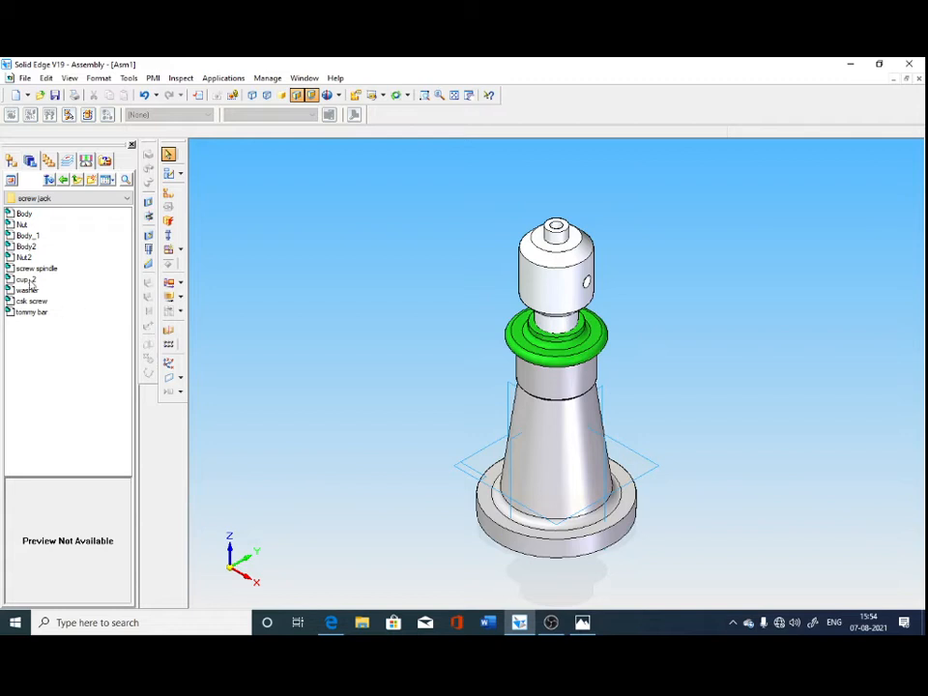
pyautogui.moveTo(26, 279); pyautogui.dragTo(460, 349)
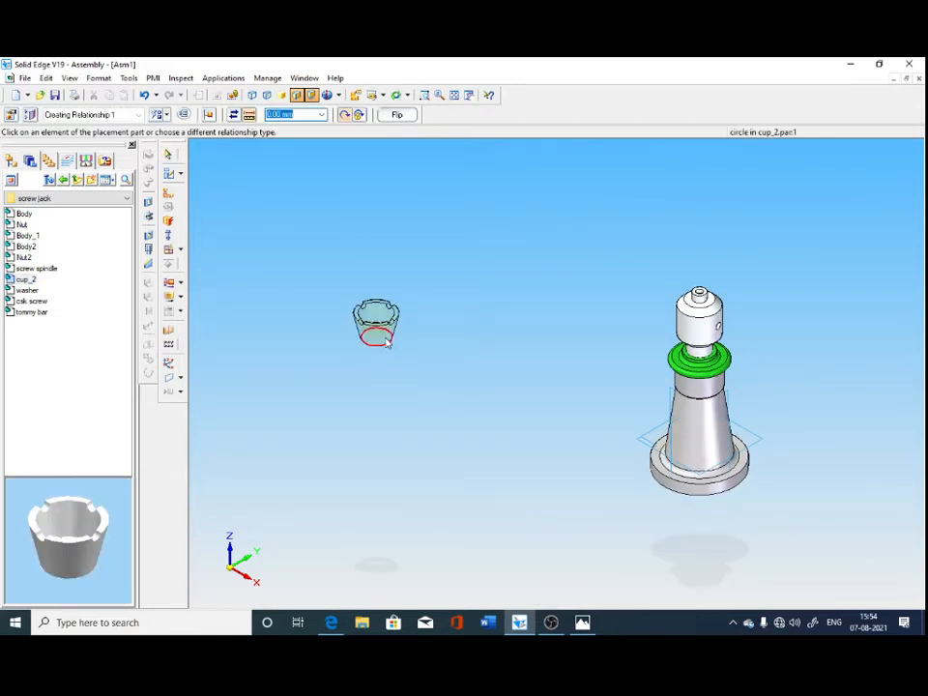
pyautogui.click(169, 154)
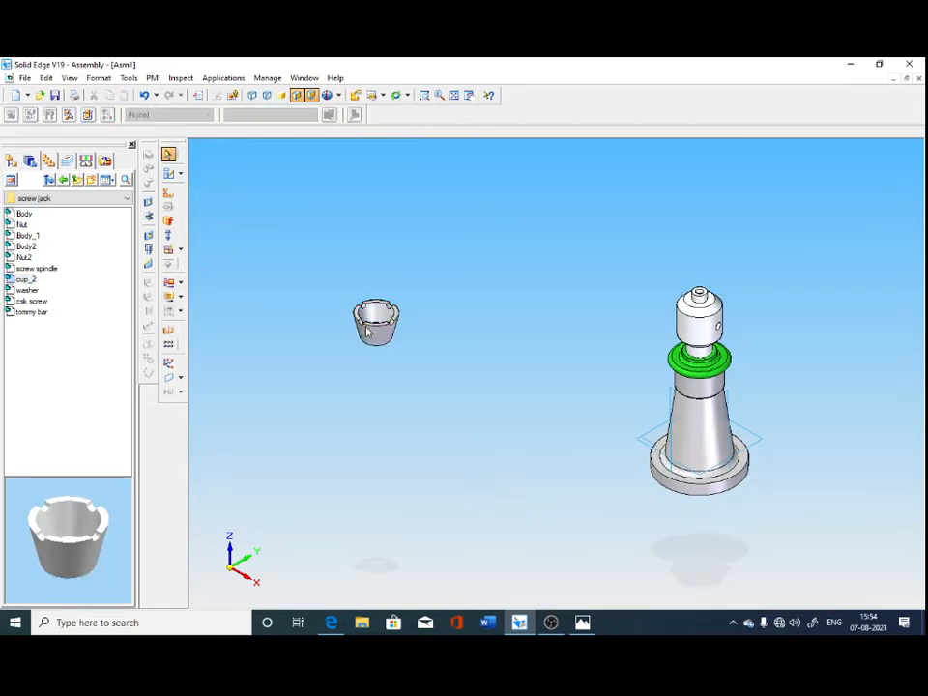
# Set the cup's face style to Cyan.
pyautogui.click(375, 321)
pyautogui.click(160, 115)
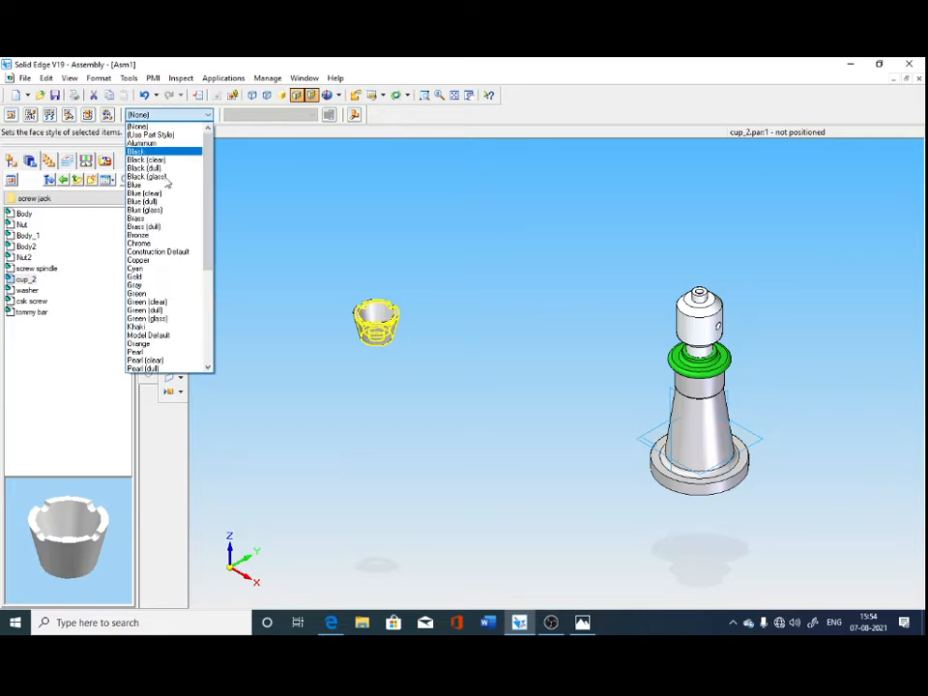
pyautogui.click(175, 263)
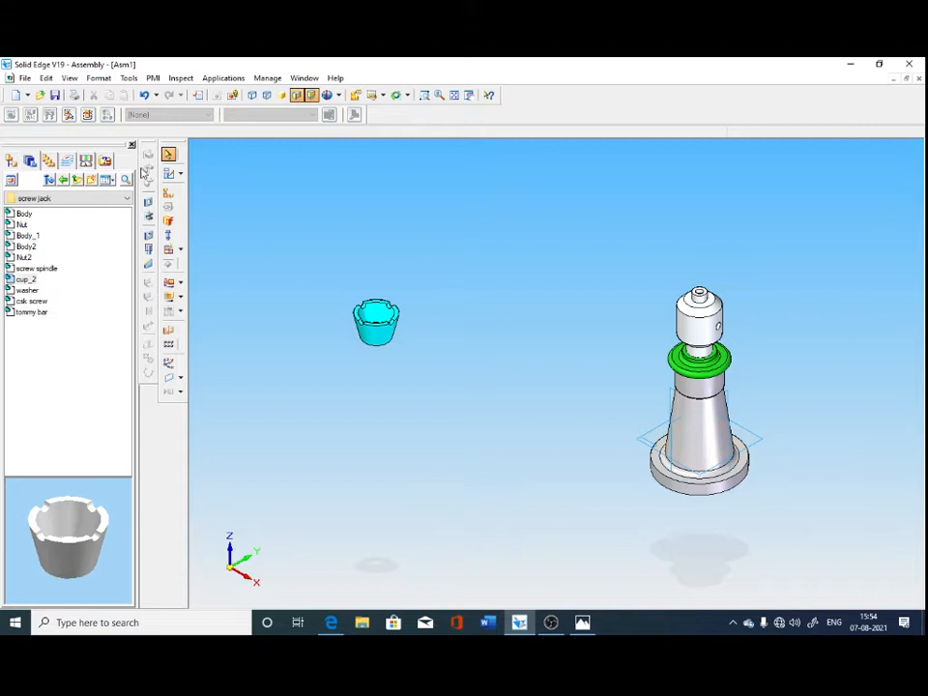
# Seat the cup on the screw spindle's head with FlashFit, matching the cup's bottom circular edge to the circular edge around the spindle's top pin.
pyautogui.click(169, 193)
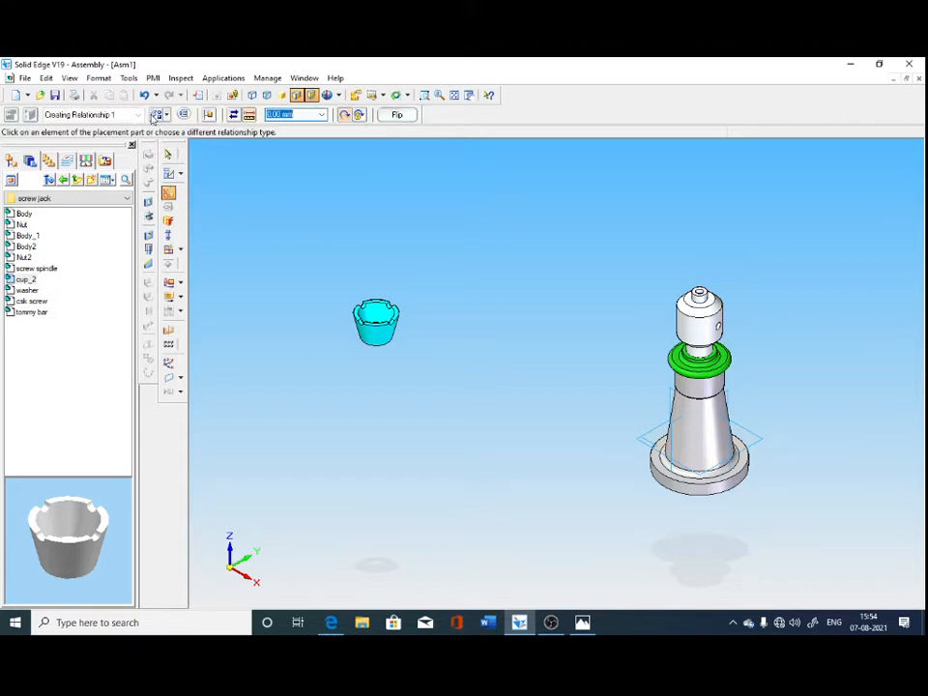
pyautogui.click(162, 115)
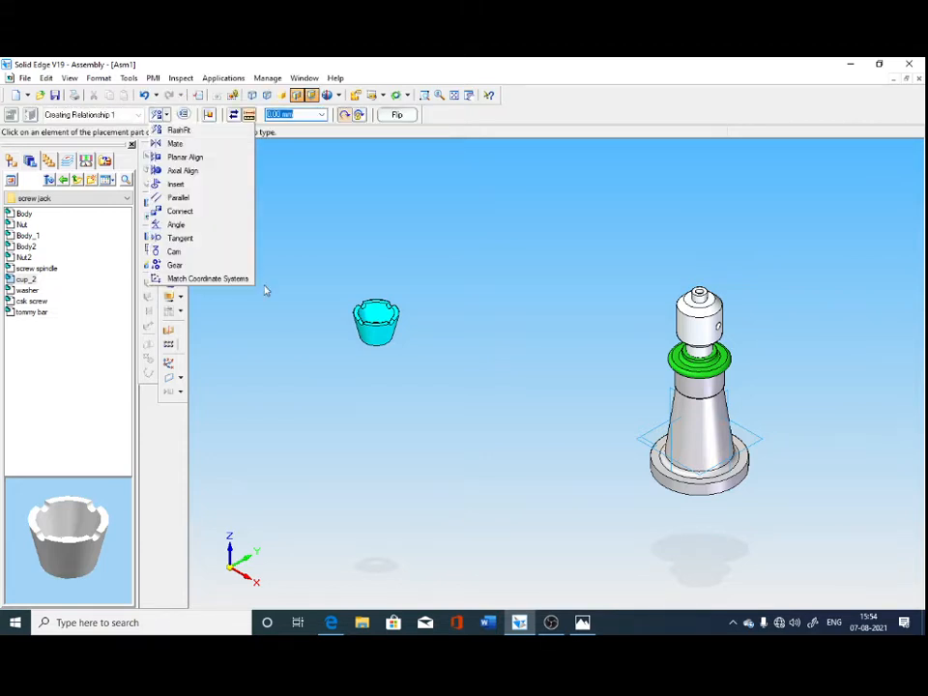
pyautogui.click(179, 130)
pyautogui.click(379, 342)
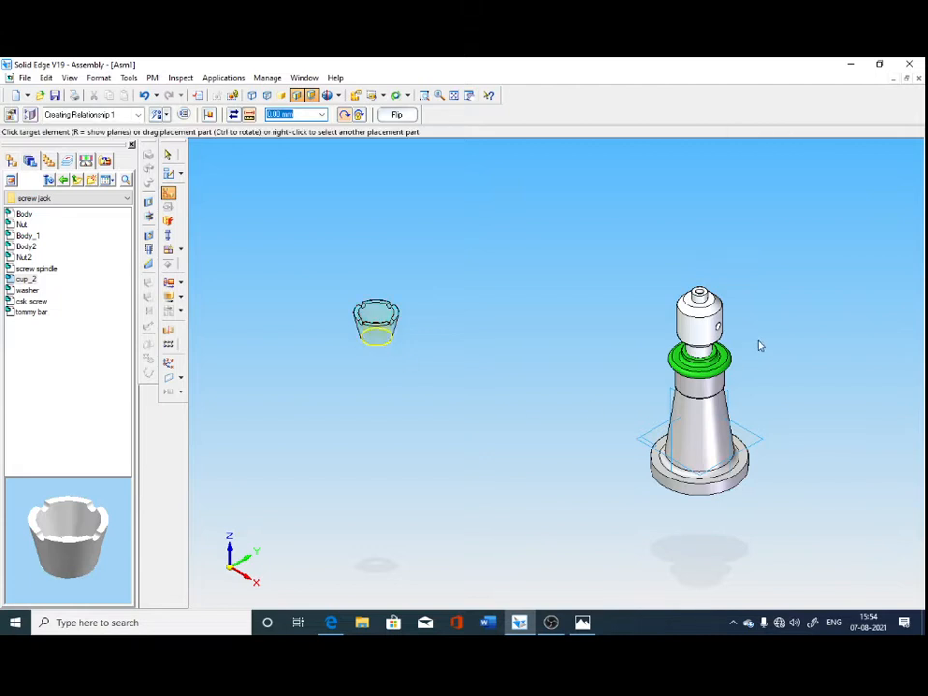
pyautogui.click(711, 302)
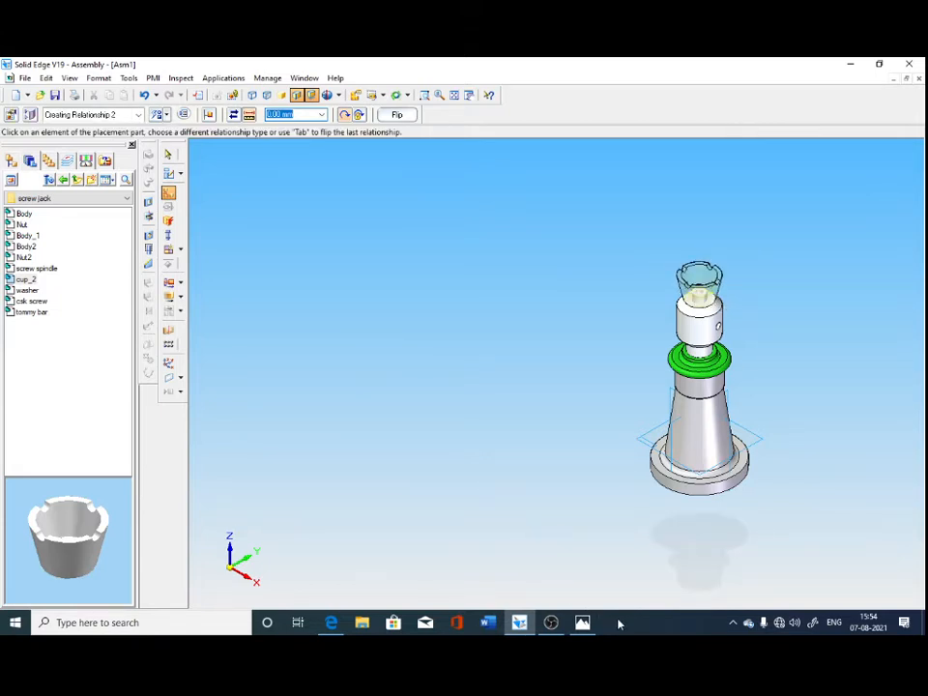
pyautogui.moveTo(623, 570); pyautogui.dragTo(464, 527, button='middle')
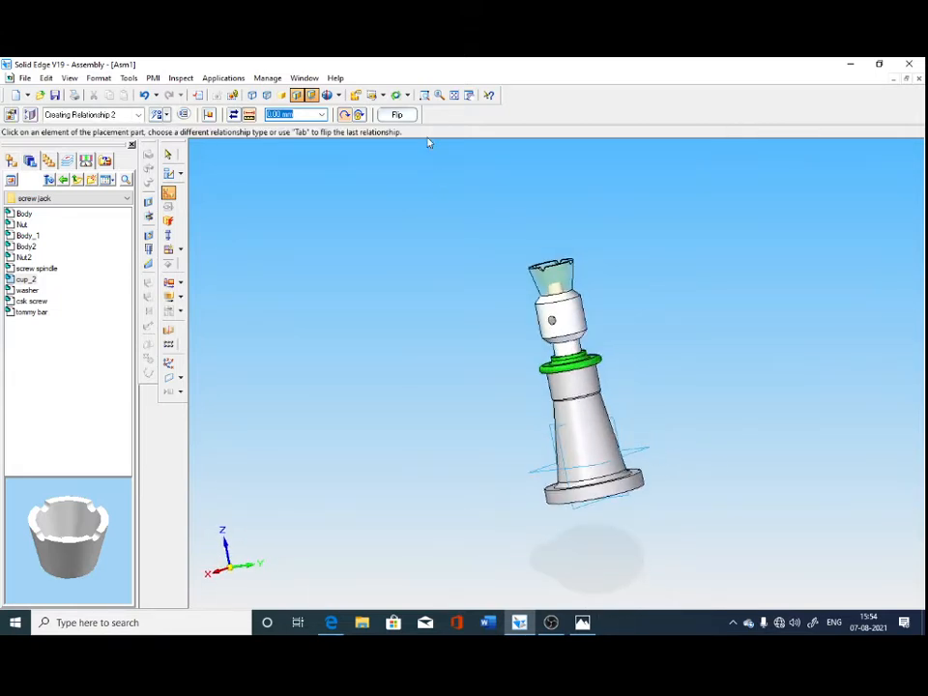
pyautogui.click(424, 95)
pyautogui.moveTo(454, 230); pyautogui.dragTo(691, 480)
pyautogui.moveTo(437, 481); pyautogui.dragTo(321, 524, button='middle')
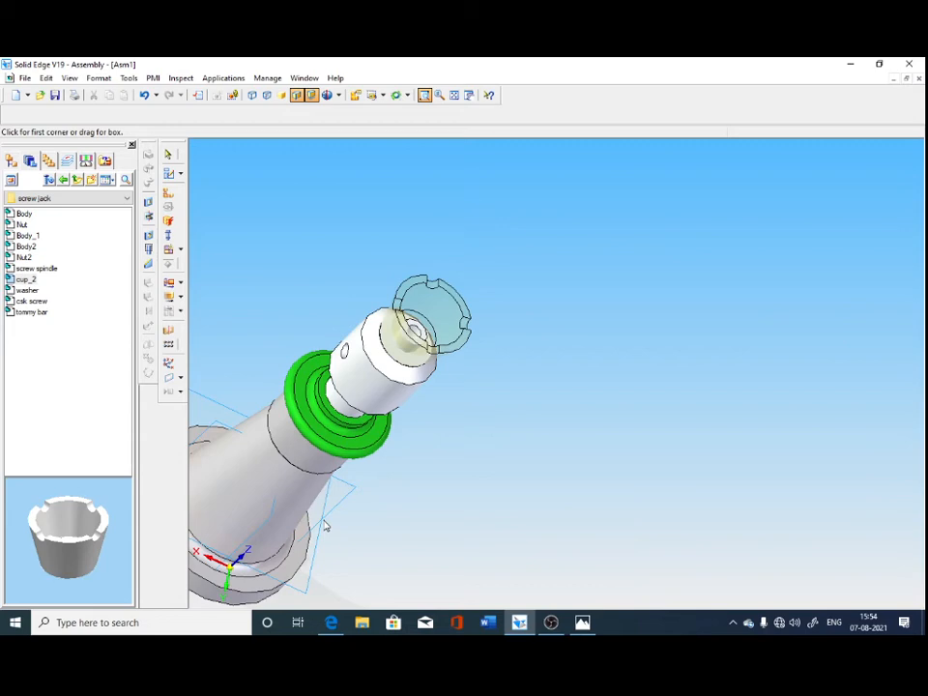
pyautogui.click(382, 95)
pyautogui.click(387, 135)
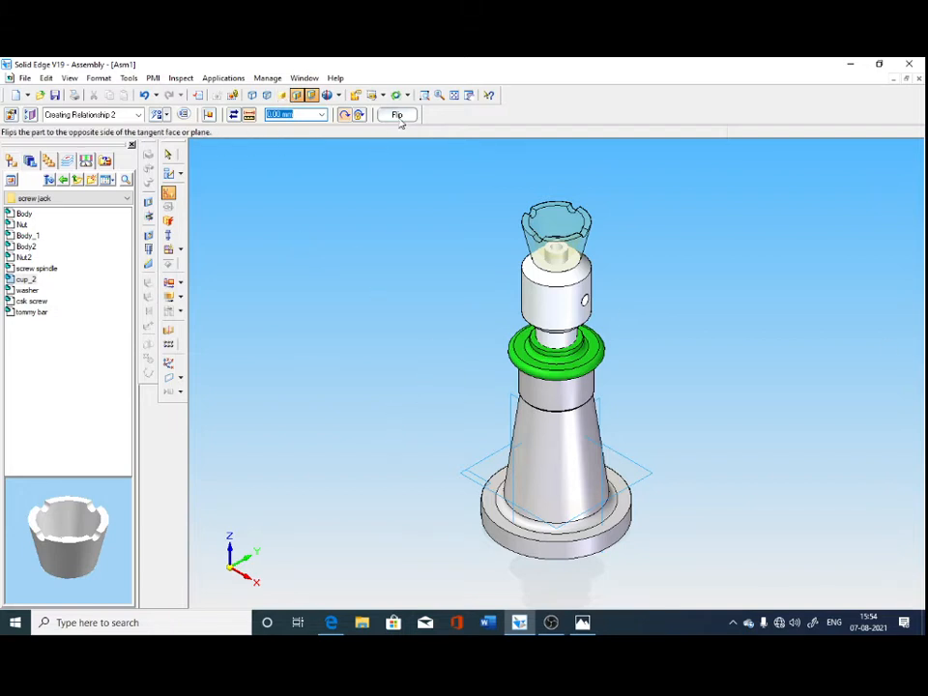
pyautogui.click(169, 156)
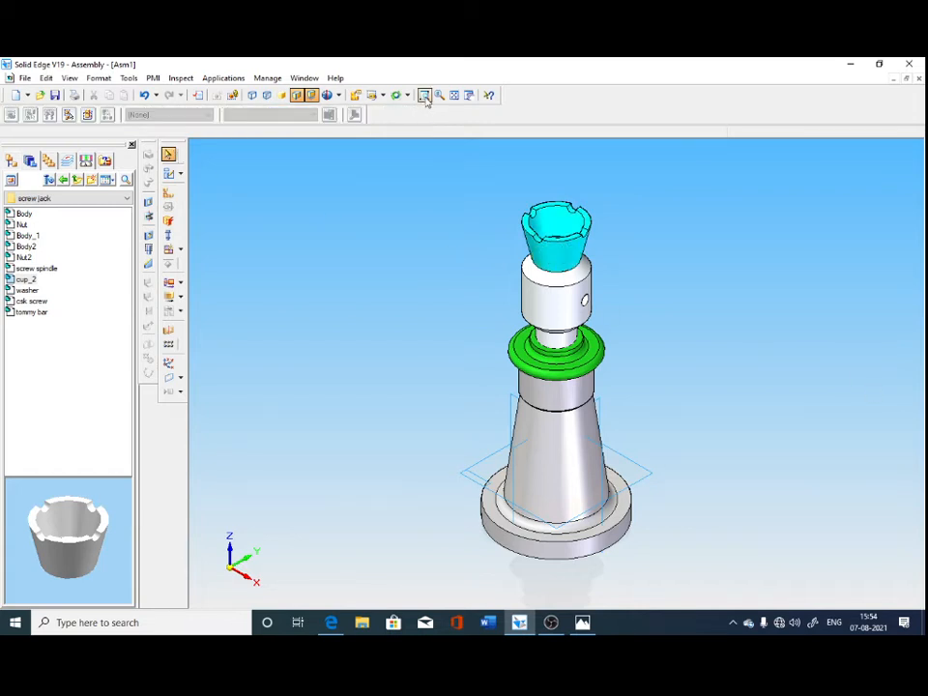
pyautogui.click(383, 96)
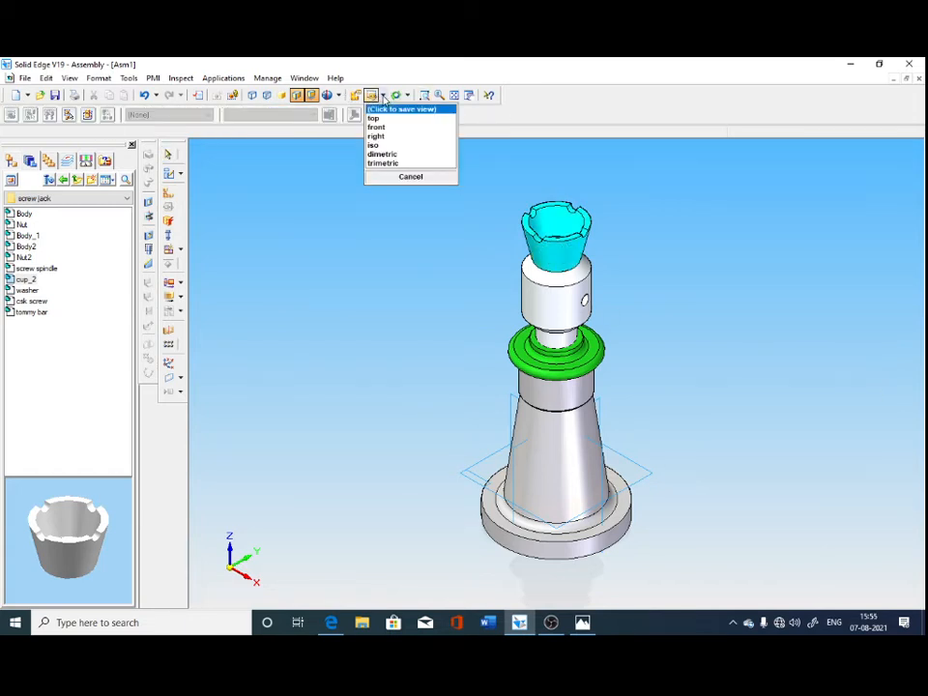
pyautogui.click(387, 146)
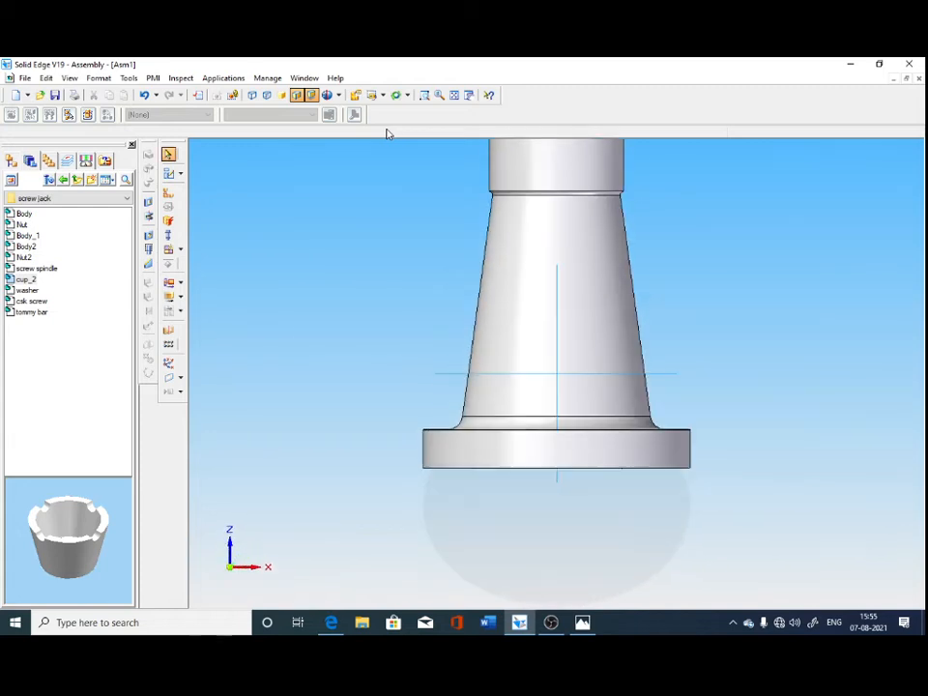
# Examine how the cup sits on the spindle's top pin with hidden edges shown, finishing in a fitted, shaded isometric view.
pyautogui.click(424, 96)
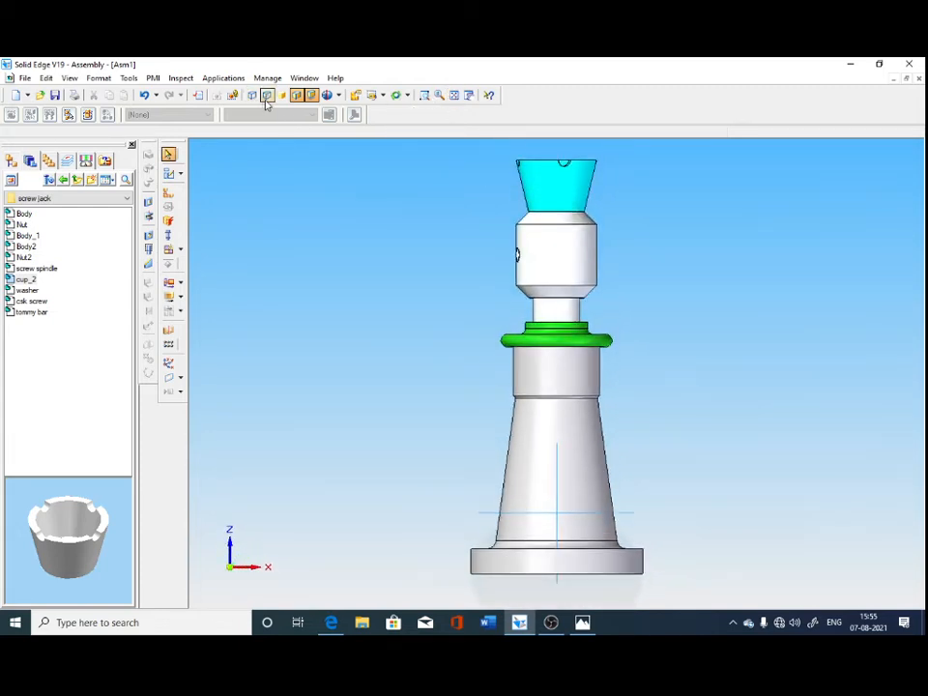
pyautogui.click(268, 97)
pyautogui.click(425, 95)
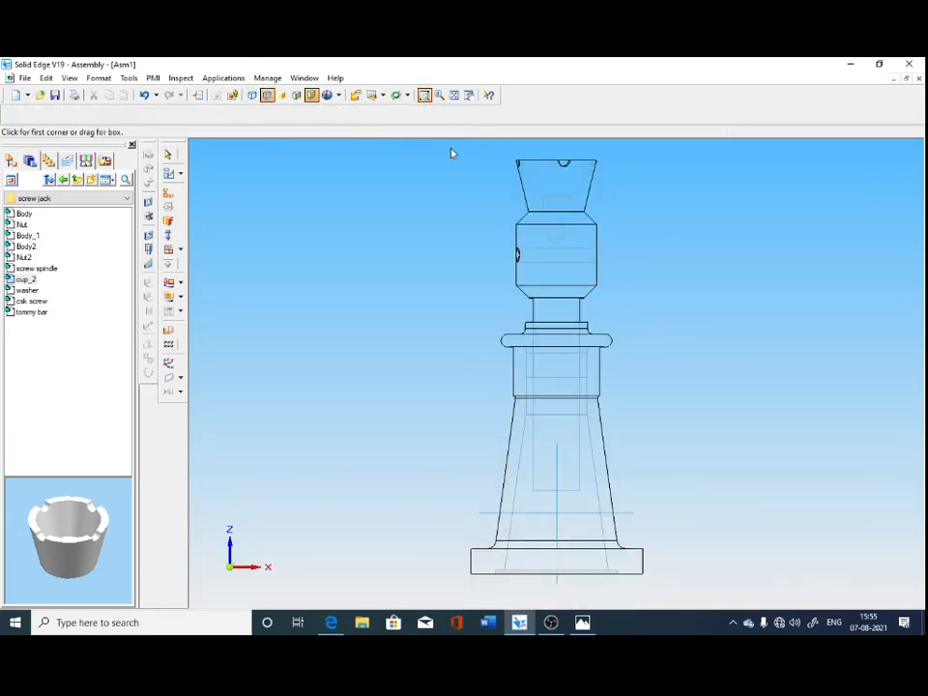
pyautogui.moveTo(482, 153); pyautogui.dragTo(656, 263)
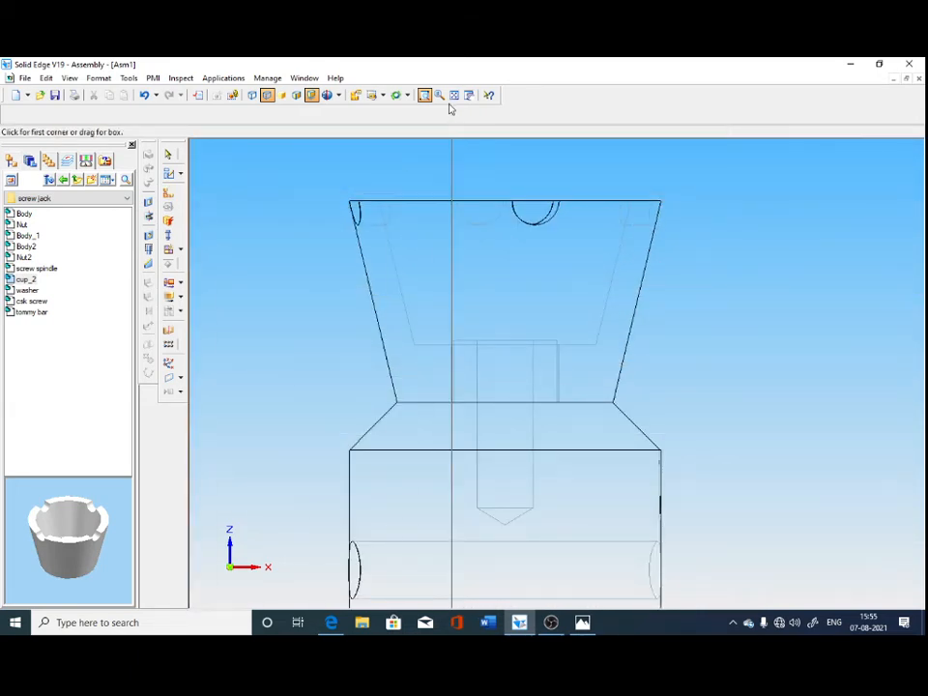
pyautogui.click(373, 95)
pyautogui.click(392, 147)
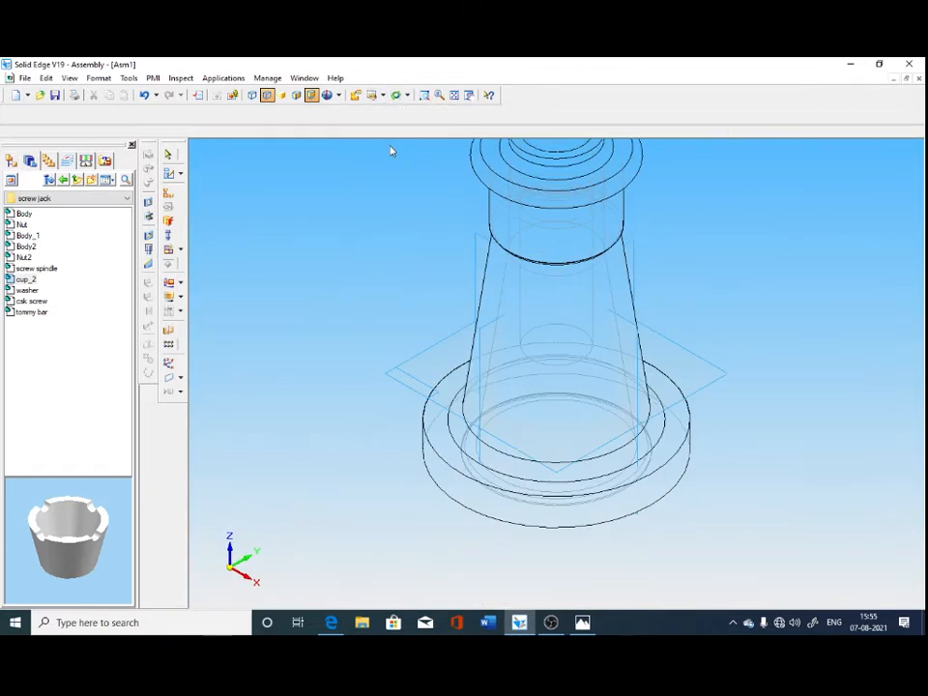
pyautogui.click(454, 95)
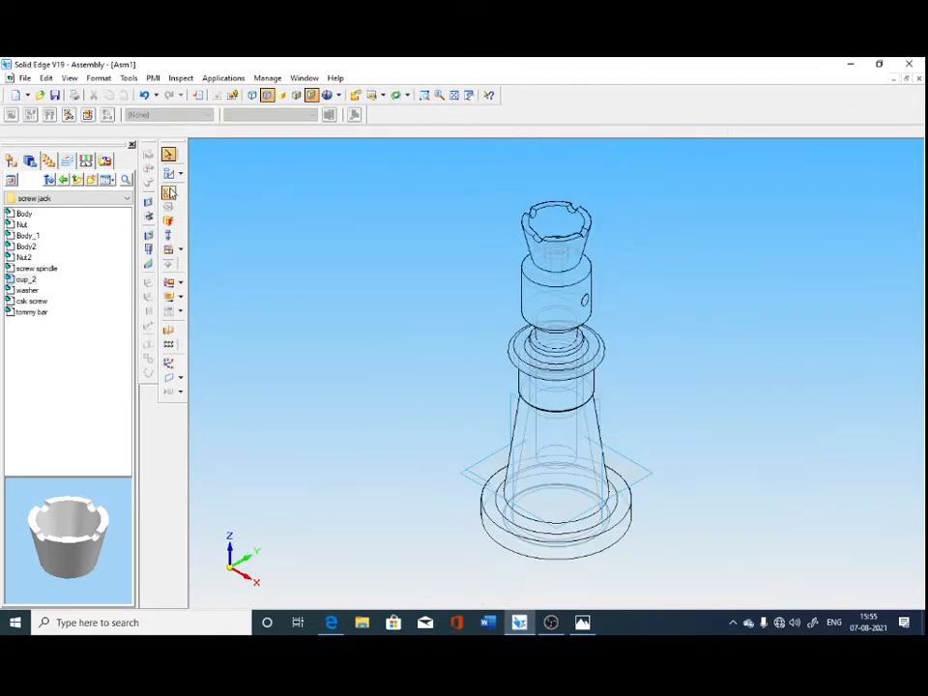
pyautogui.click(296, 95)
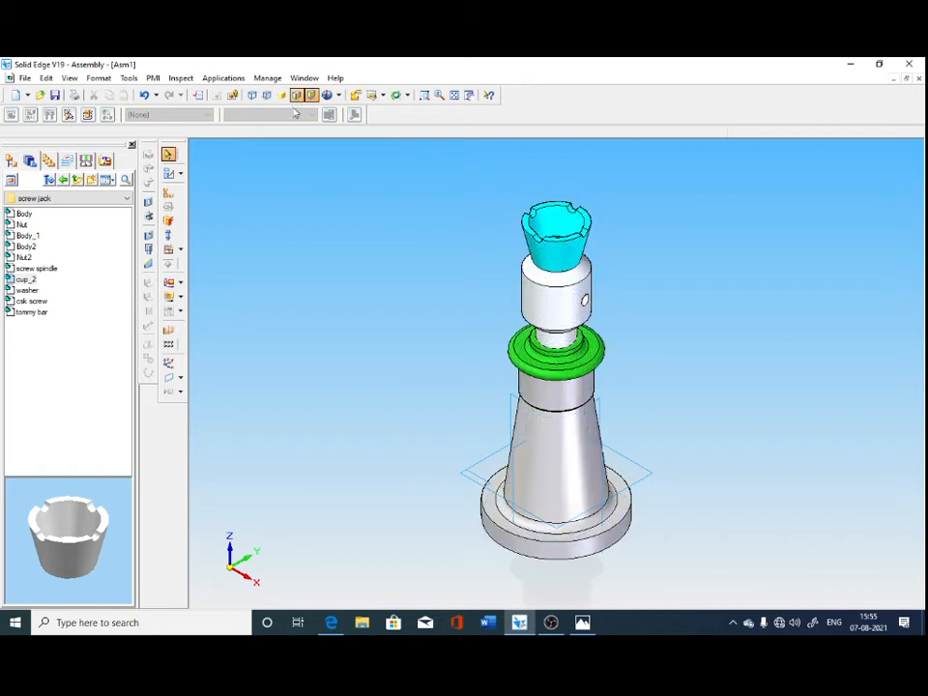
# Add another Mate relationship between the screw spindle's upper shoulder face and the cup's bottom face.
pyautogui.click(168, 194)
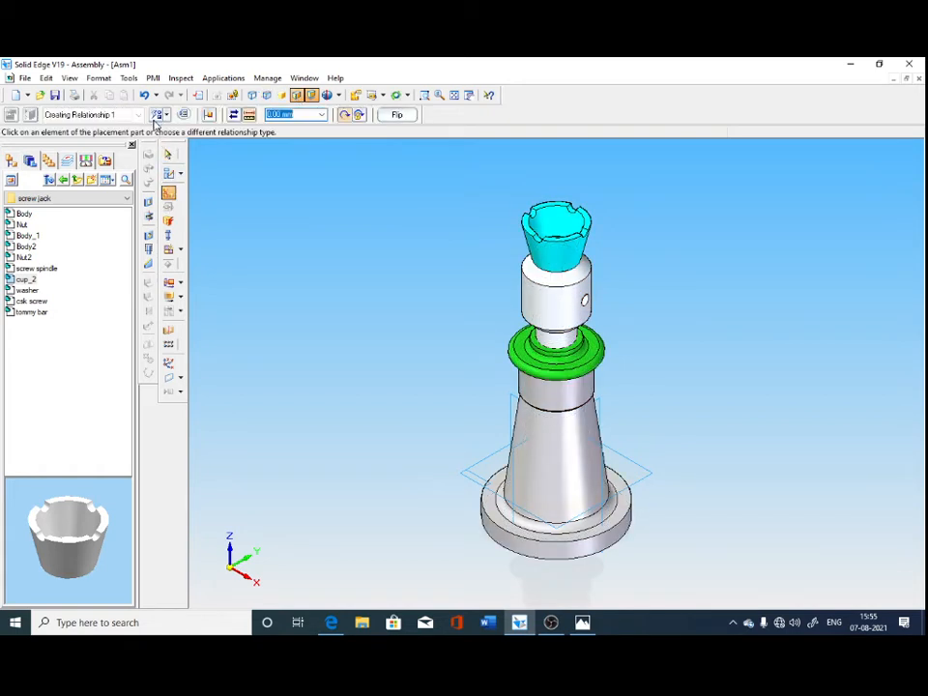
pyautogui.click(168, 115)
pyautogui.click(175, 144)
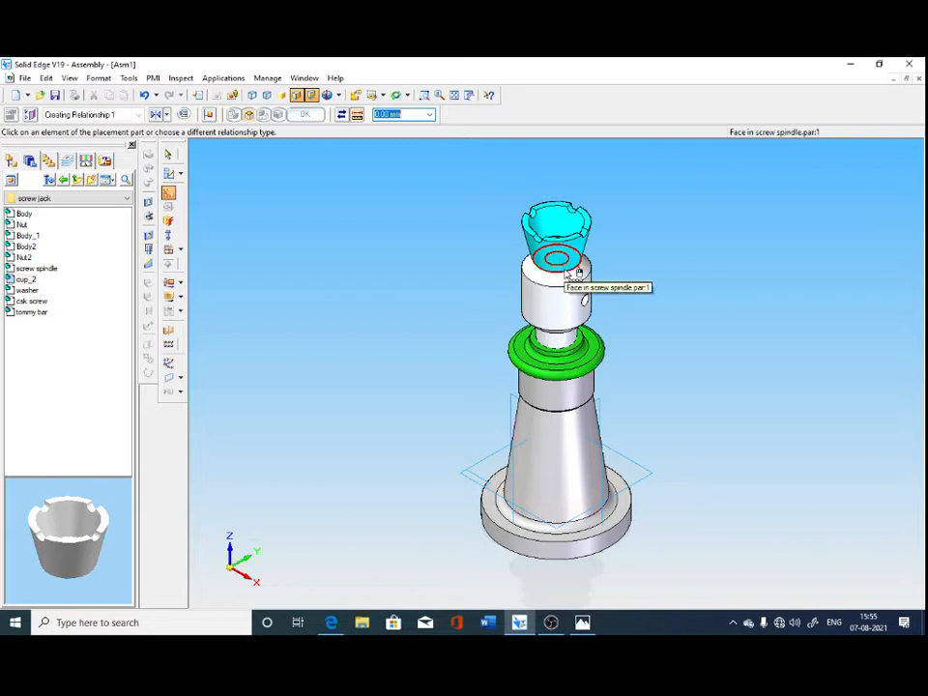
pyautogui.click(567, 275)
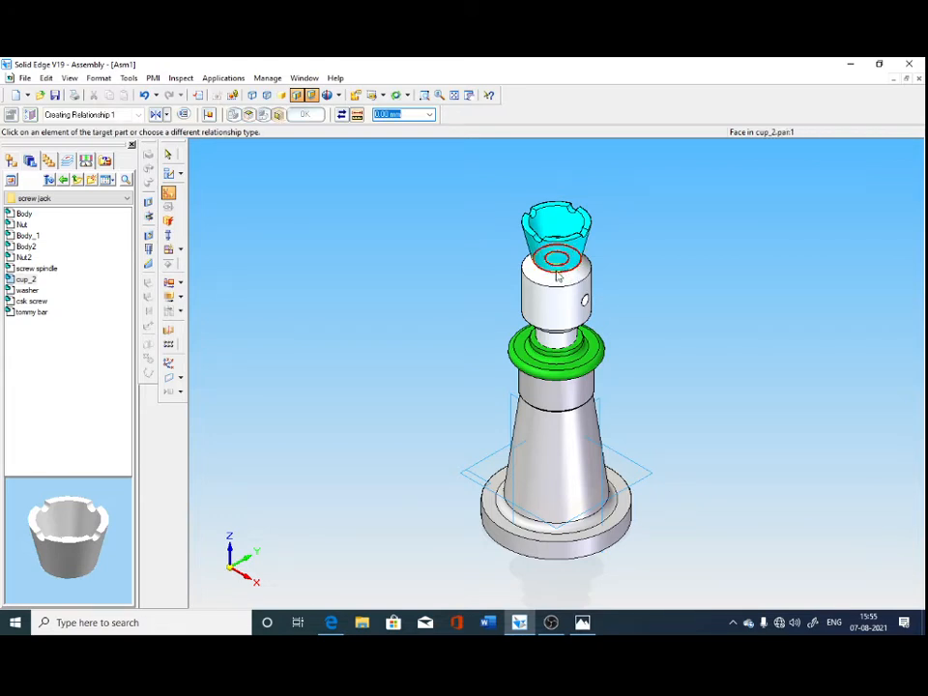
pyautogui.click(547, 277)
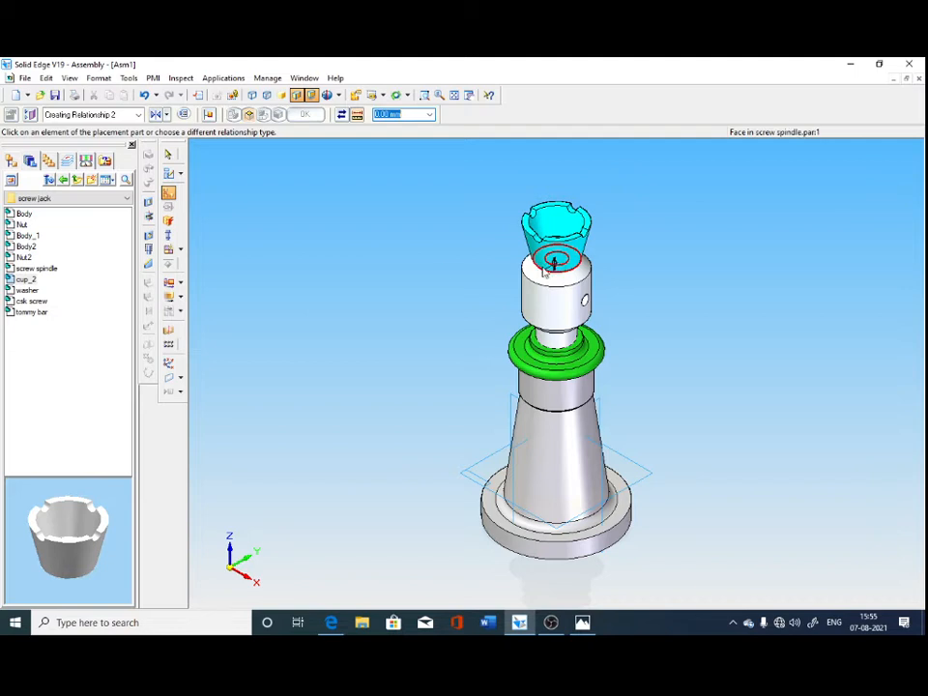
# Set the offset of the cup's additional mate with the screw spindle to 10 mm.
pyautogui.click(49, 160)
pyautogui.click(8, 160)
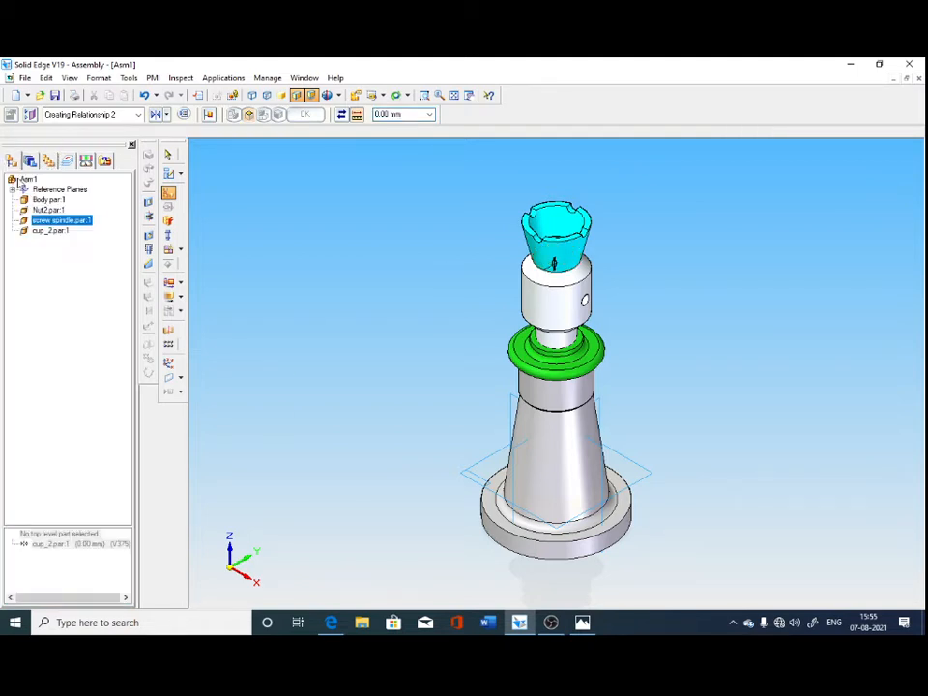
pyautogui.press('Escape')
pyautogui.click(51, 231)
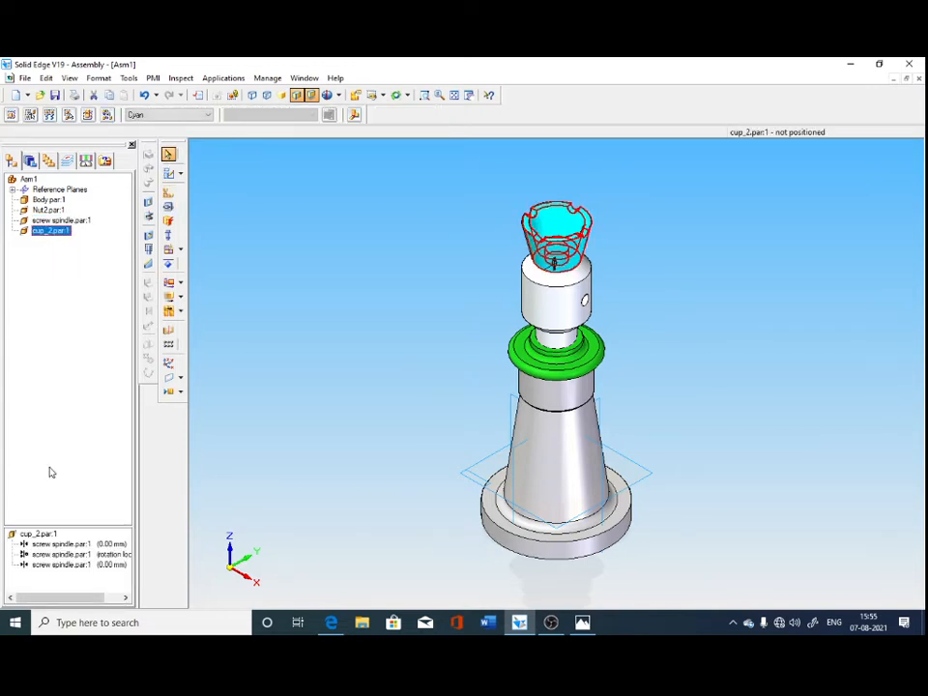
pyautogui.click(113, 569)
pyautogui.write('1')
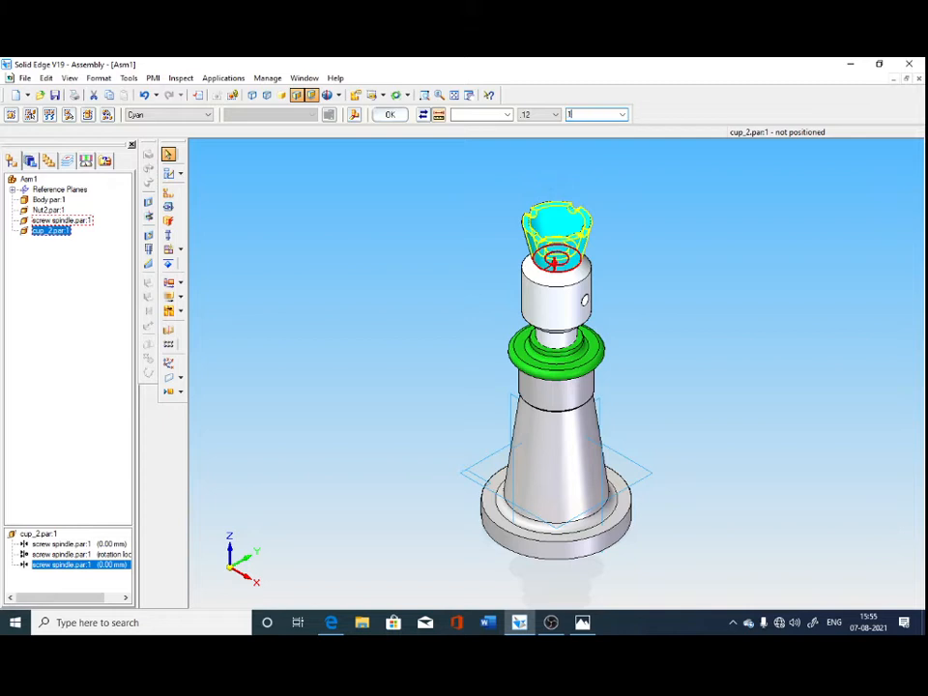
pyautogui.write('0')
pyautogui.press('Return')
pyautogui.click(389, 385)
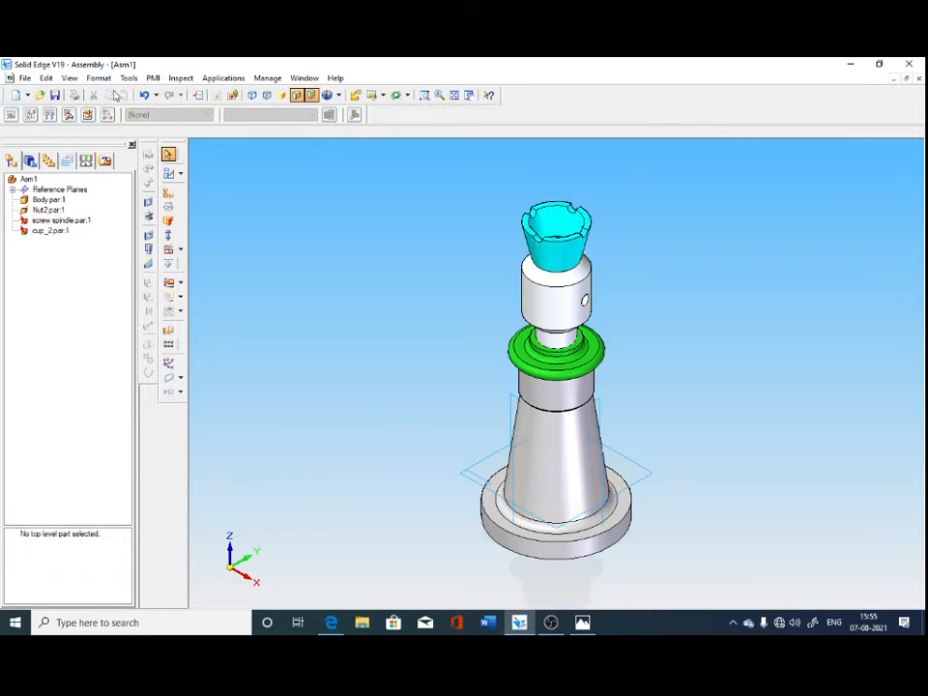
# Set the offset of the cup's first mate with the screw spindle to 10 mm as well.
pyautogui.click(53, 231)
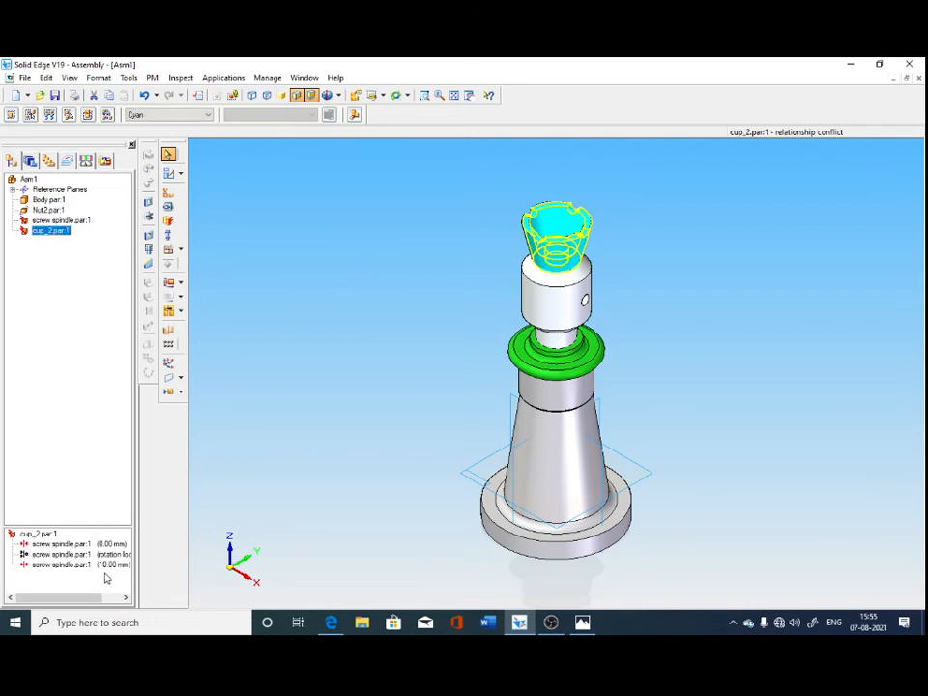
pyautogui.click(70, 547)
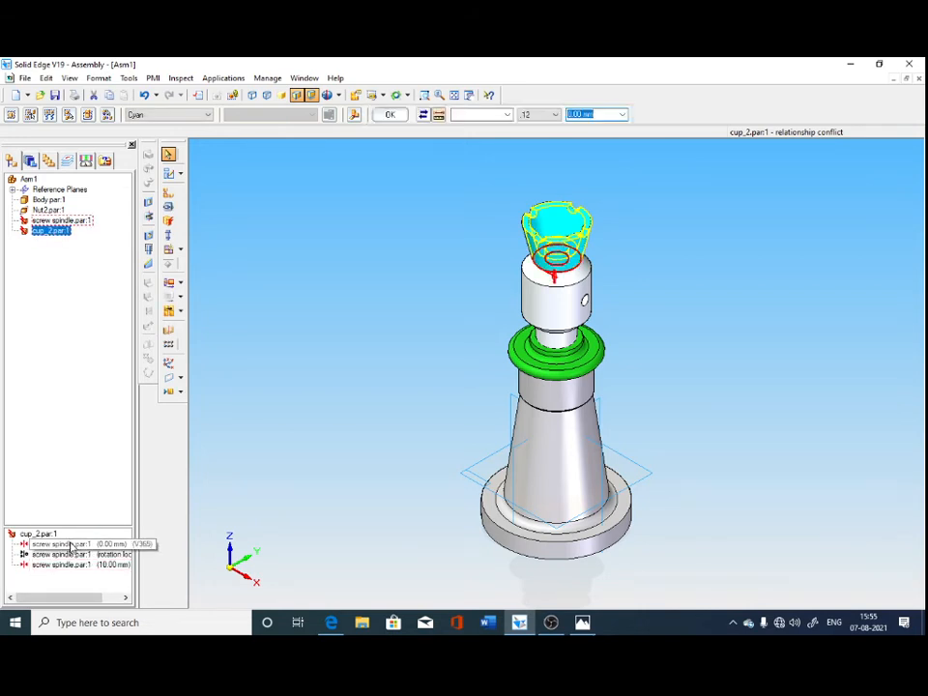
pyautogui.write('10')
pyautogui.press('Return')
pyautogui.click(99, 547)
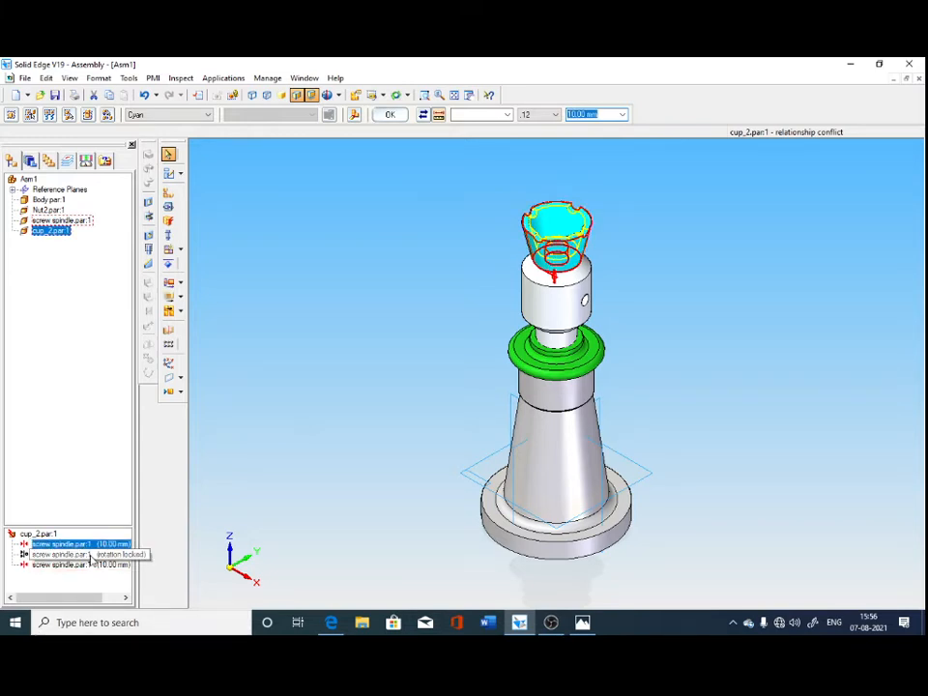
pyautogui.click(464, 346)
# Delete the cup's additional mate with the screw spindle, the last of its listed relationships.
pyautogui.click(53, 231)
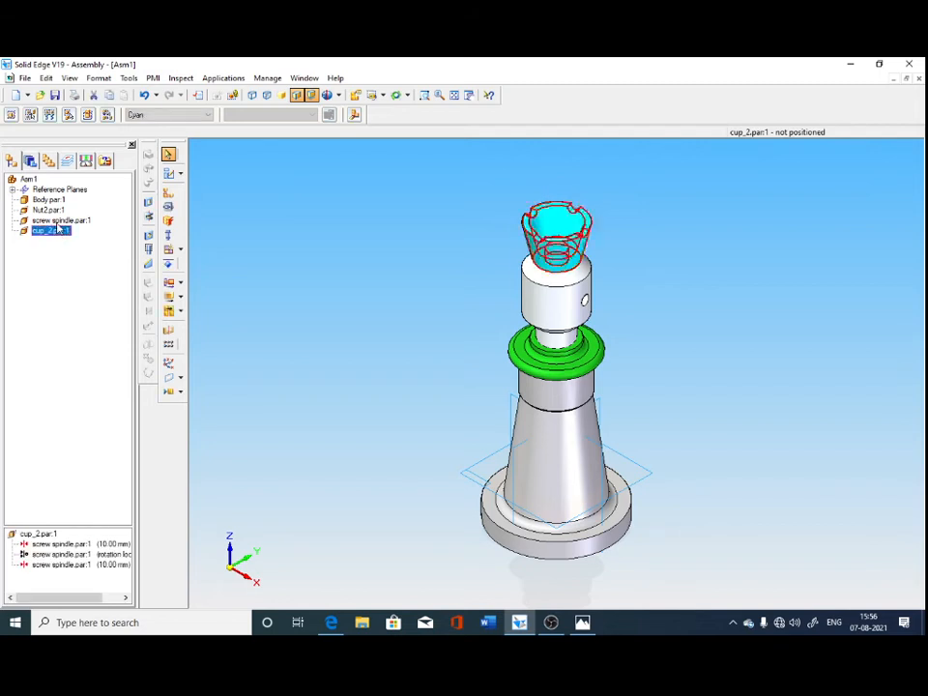
pyautogui.rightClick(55, 565)
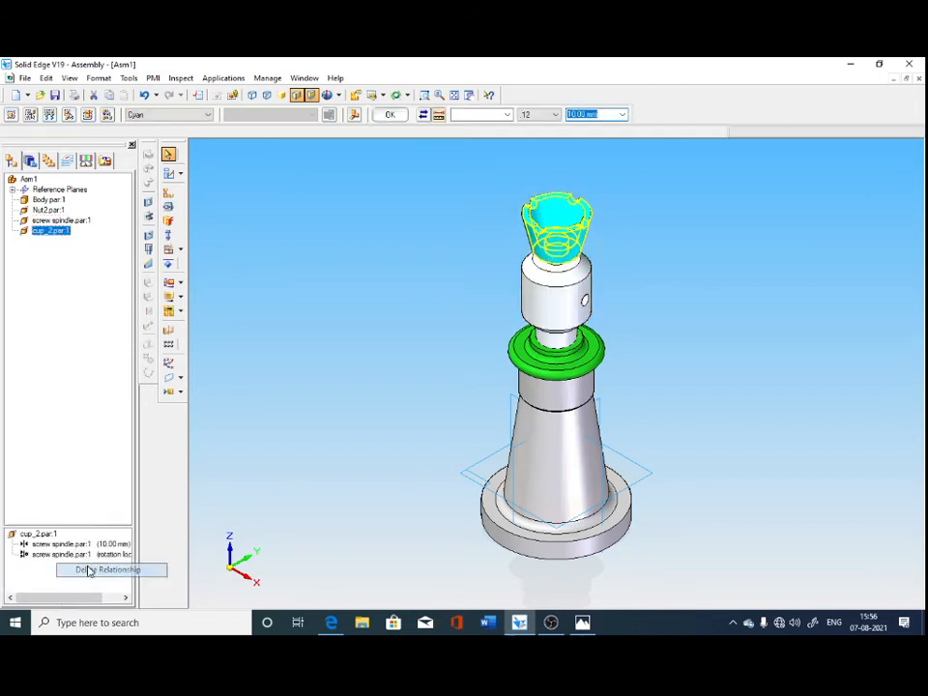
pyautogui.click(95, 570)
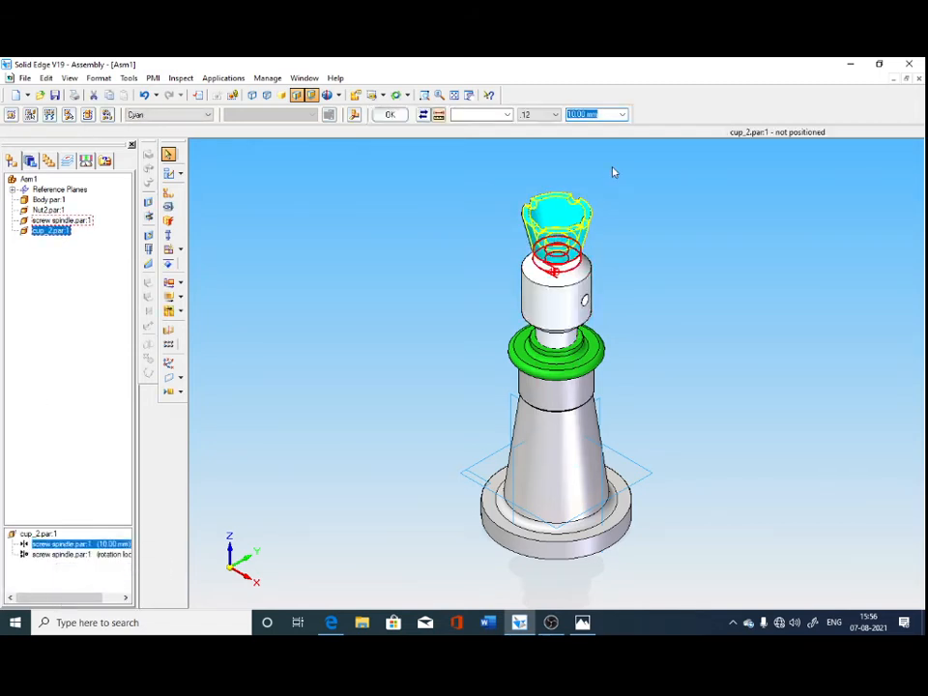
pyautogui.click(707, 318)
# Set the offset of the cup's remaining mate with the screw spindle back to 0 mm.
pyautogui.moveTo(707, 317); pyautogui.dragTo(651, 300, button='middle')
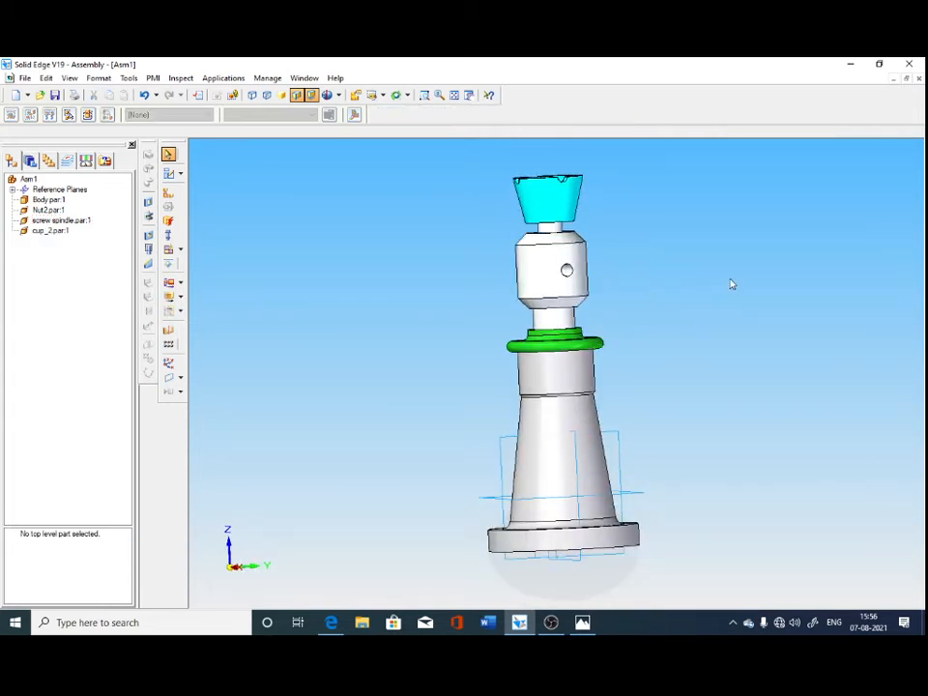
pyautogui.moveTo(732, 283); pyautogui.dragTo(738, 319, button='middle')
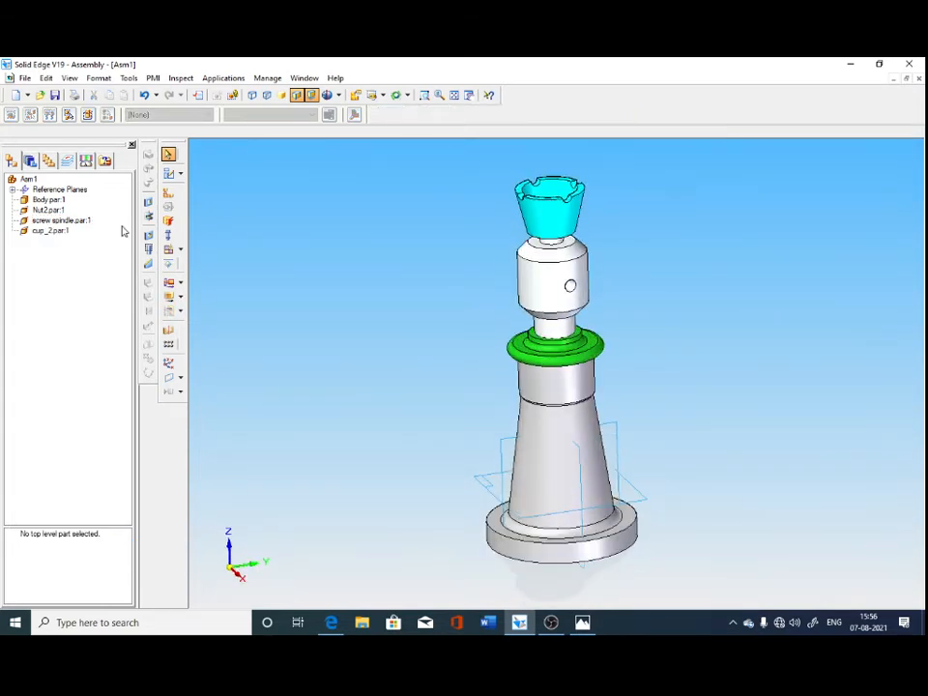
pyautogui.click(47, 230)
pyautogui.click(58, 544)
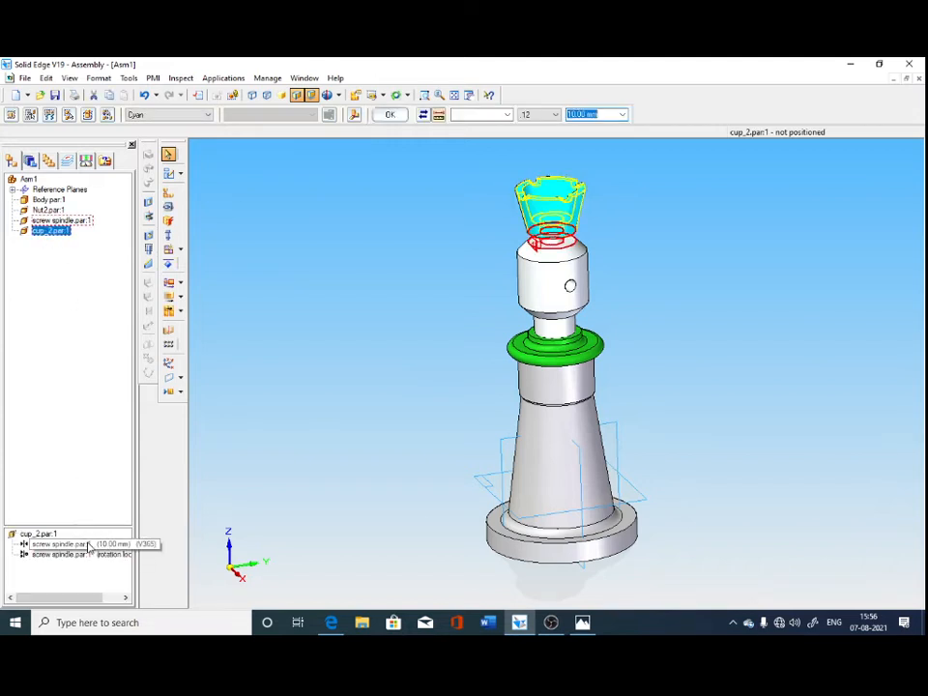
pyautogui.write('0')
pyautogui.press('Return')
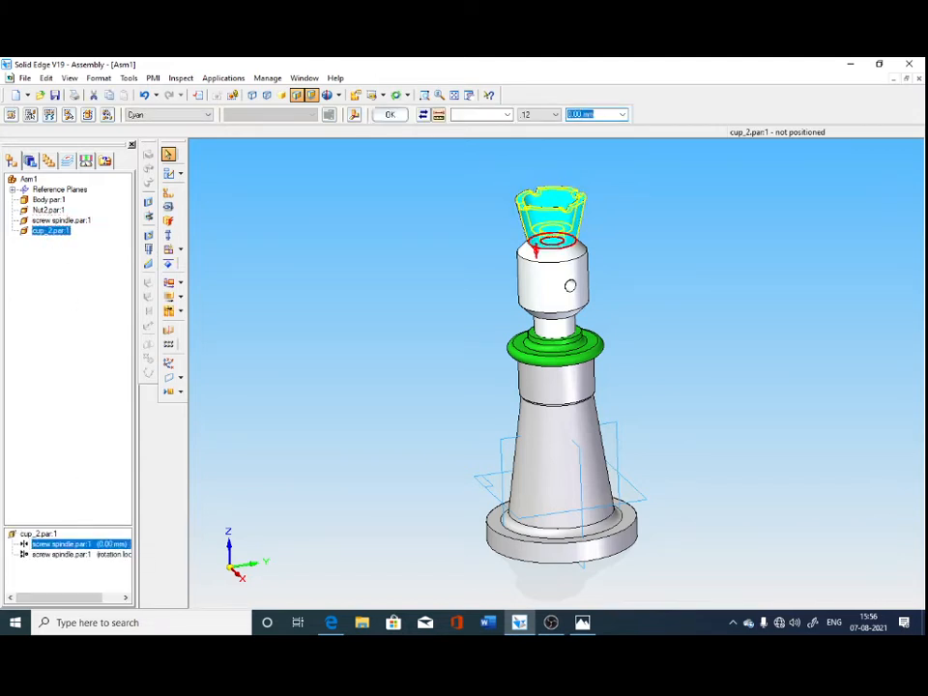
pyautogui.click(437, 289)
# Hide the screw spindle in the assembly so that the inside of the cup is clear.
pyautogui.moveTo(178, 427); pyautogui.dragTo(220, 482, button='middle')
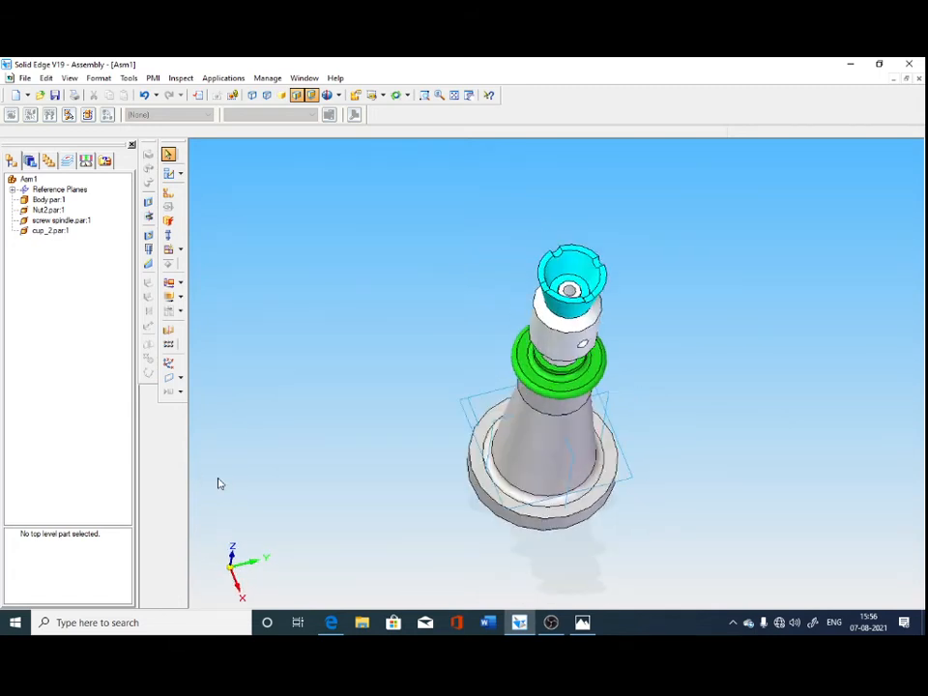
pyautogui.click(30, 161)
pyautogui.click(10, 161)
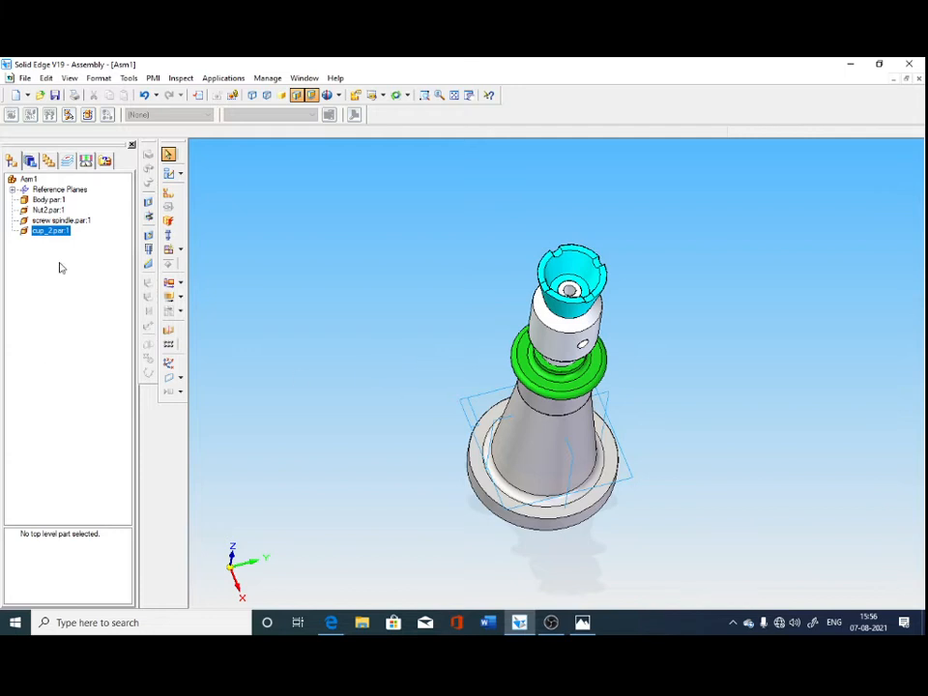
pyautogui.rightClick(53, 220)
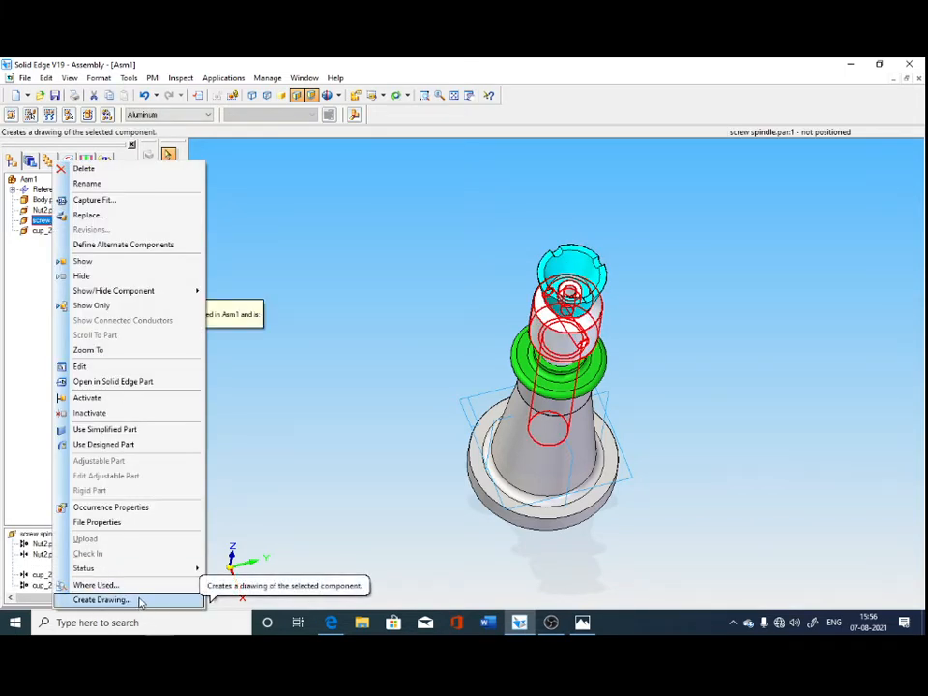
pyautogui.click(82, 277)
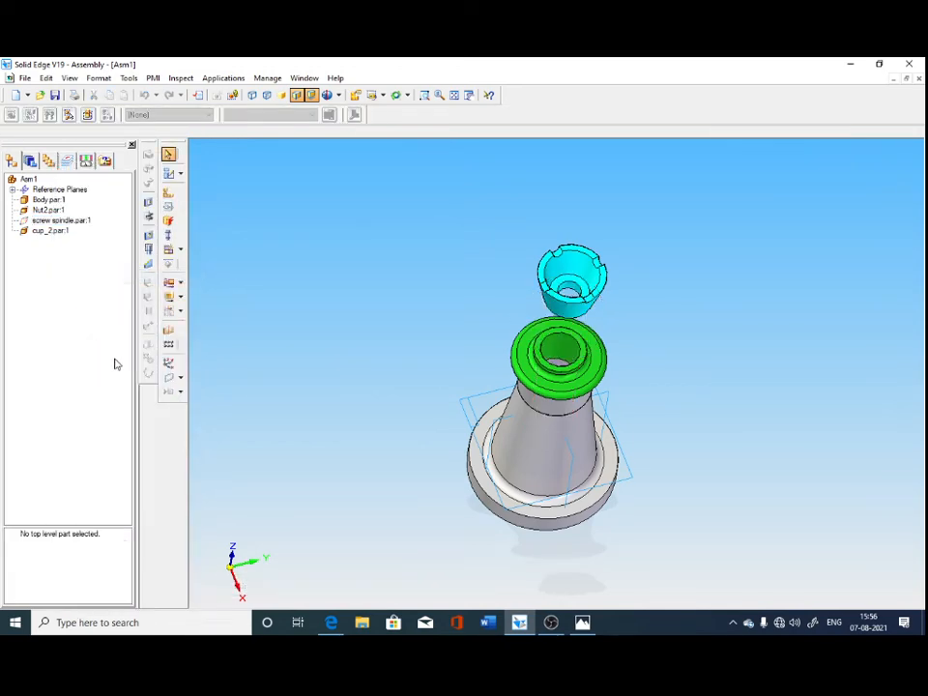
# Place the washer part from the screw jack folder into the assembly, beside the jack.
pyautogui.moveTo(403, 492); pyautogui.dragTo(392, 421, button='middle')
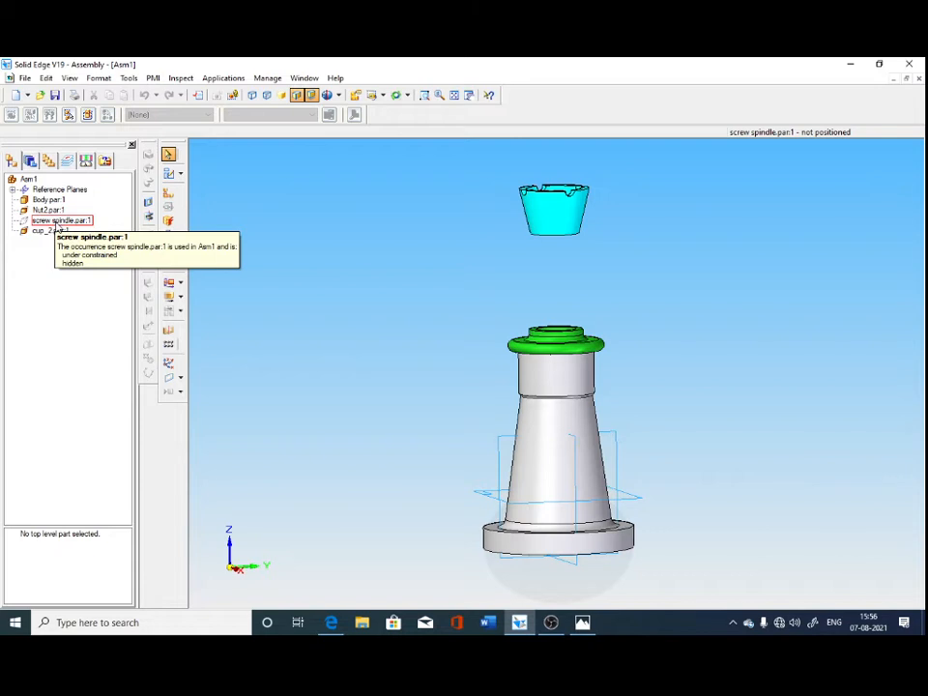
pyautogui.click(30, 161)
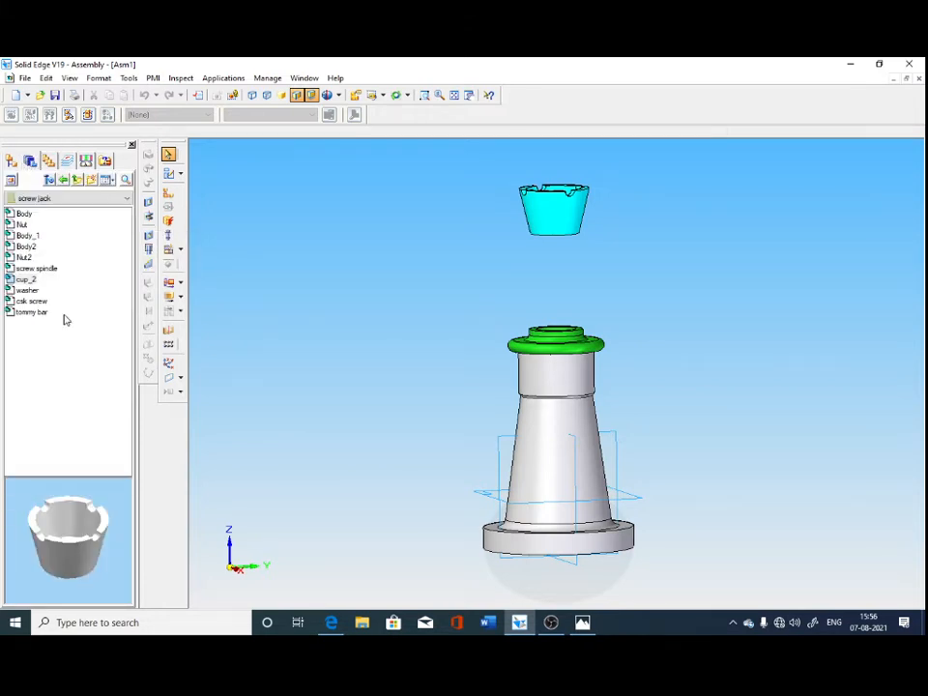
pyautogui.moveTo(27, 290); pyautogui.dragTo(254, 282)
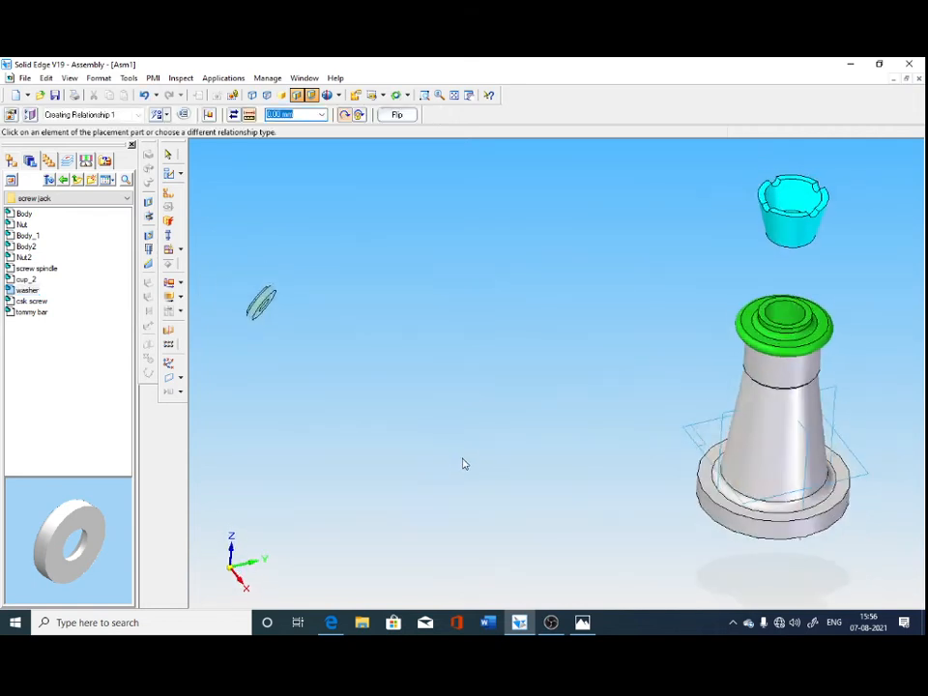
# Mate the washer's flat face with the flat bottom face inside the cup.
pyautogui.click(159, 115)
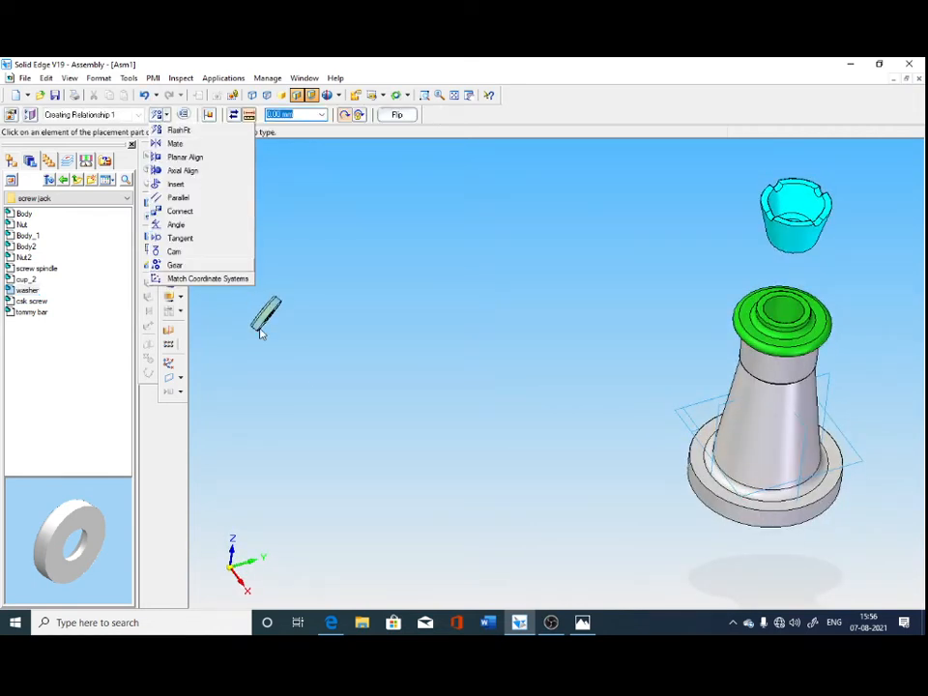
pyautogui.click(174, 143)
pyautogui.click(268, 311)
pyautogui.moveTo(581, 380); pyautogui.dragTo(549, 462, button='middle')
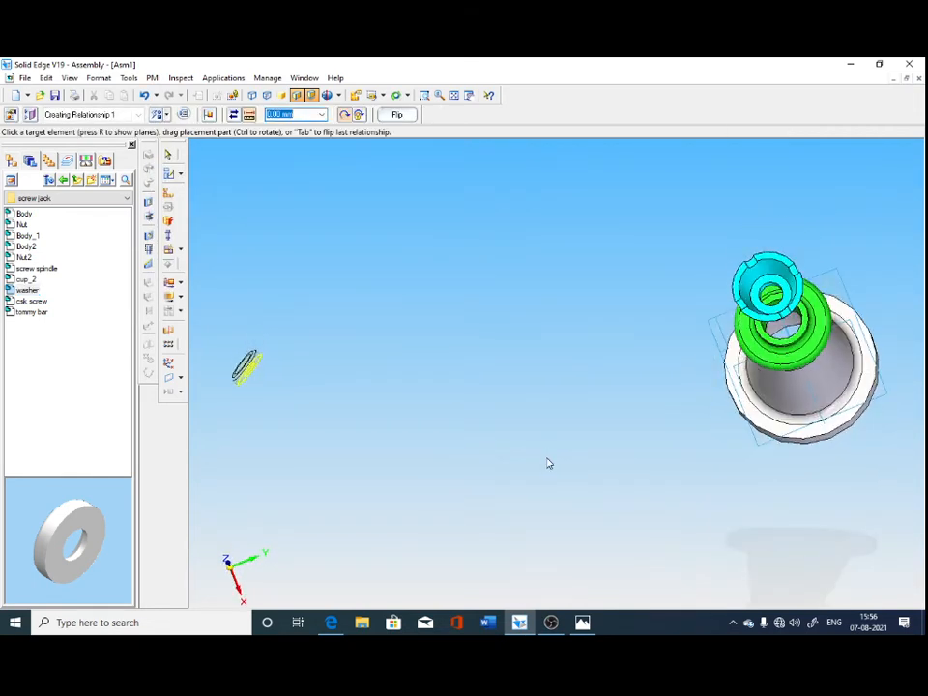
pyautogui.click(761, 298)
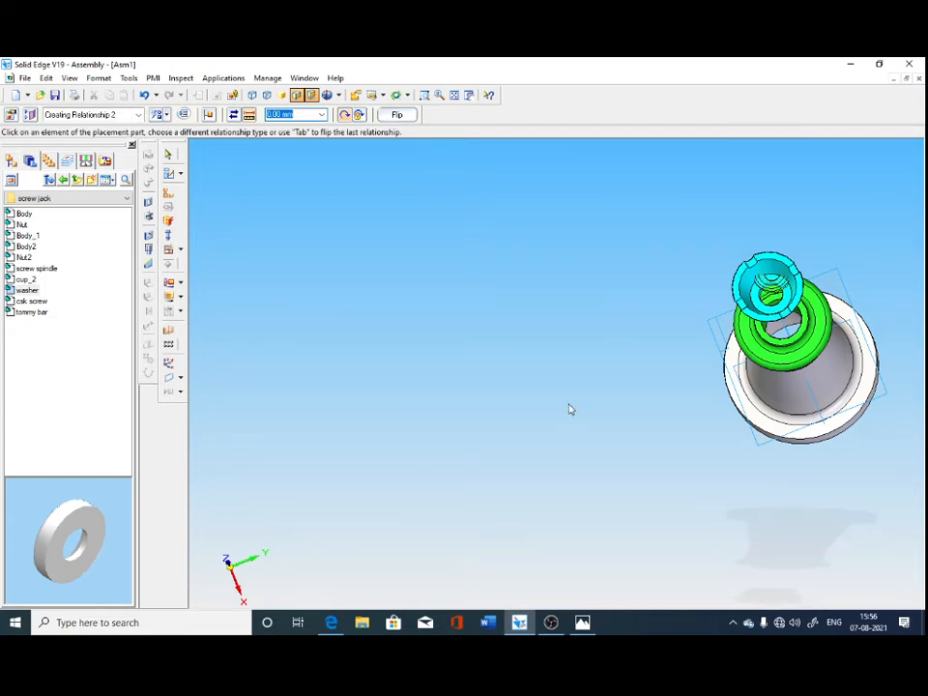
# Add another mate at 0 mm between the washer's underside and the ring-shaped floor inside the cup.
pyautogui.moveTo(569, 408); pyautogui.dragTo(343, 424, button='middle')
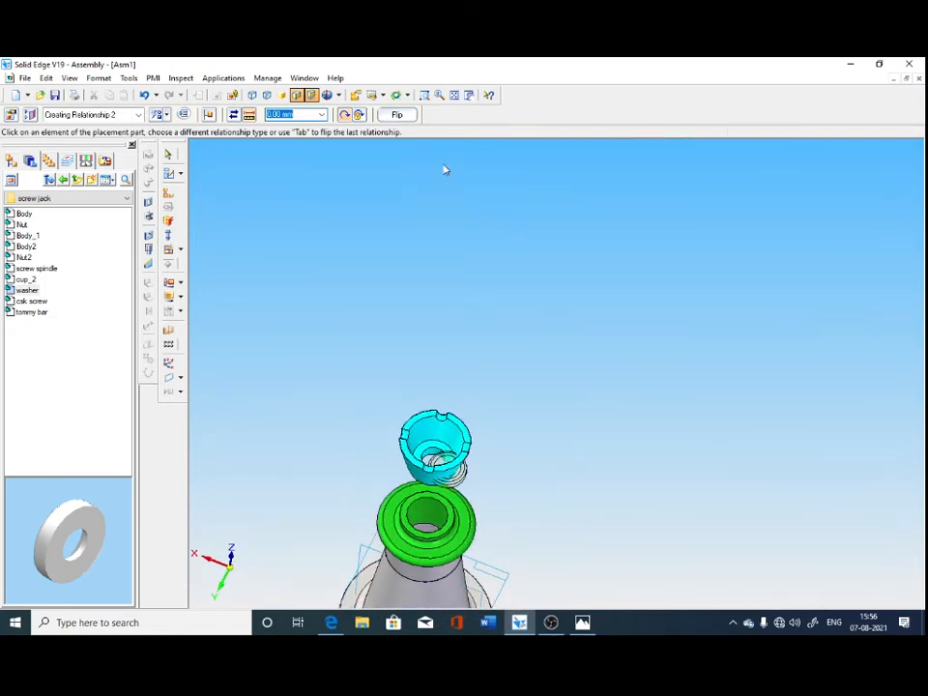
pyautogui.click(425, 94)
pyautogui.moveTo(389, 390); pyautogui.dragTo(539, 544)
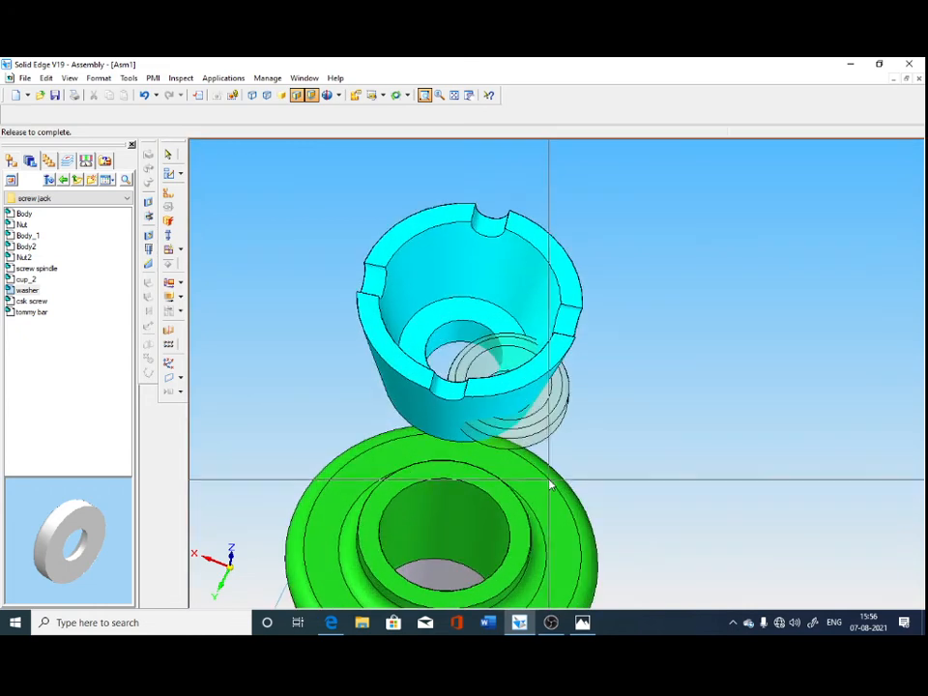
pyautogui.click(170, 192)
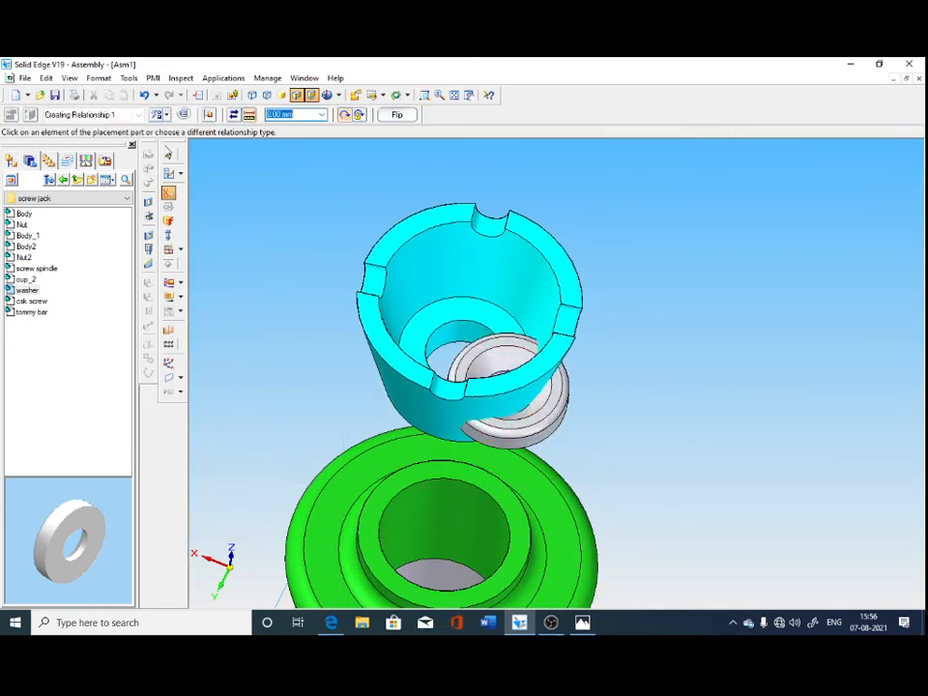
pyautogui.click(165, 114)
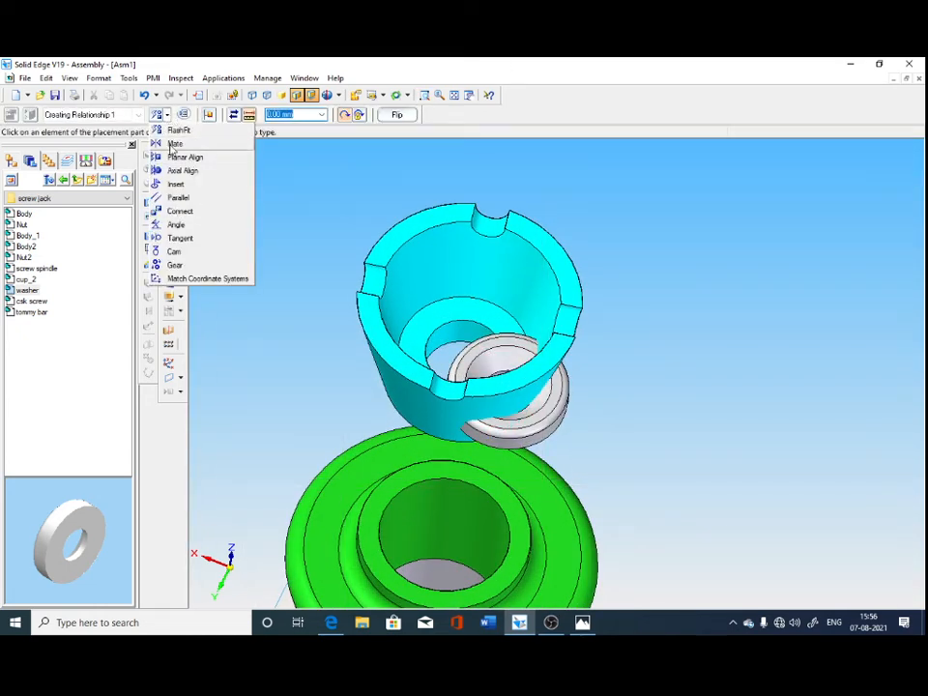
pyautogui.click(174, 144)
pyautogui.click(548, 442)
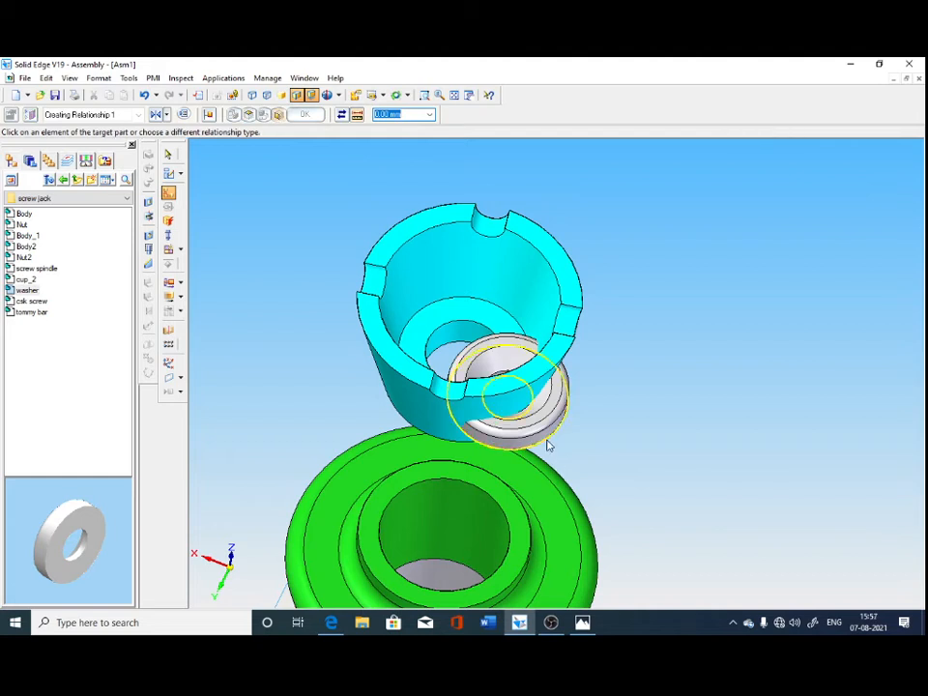
pyautogui.click(447, 325)
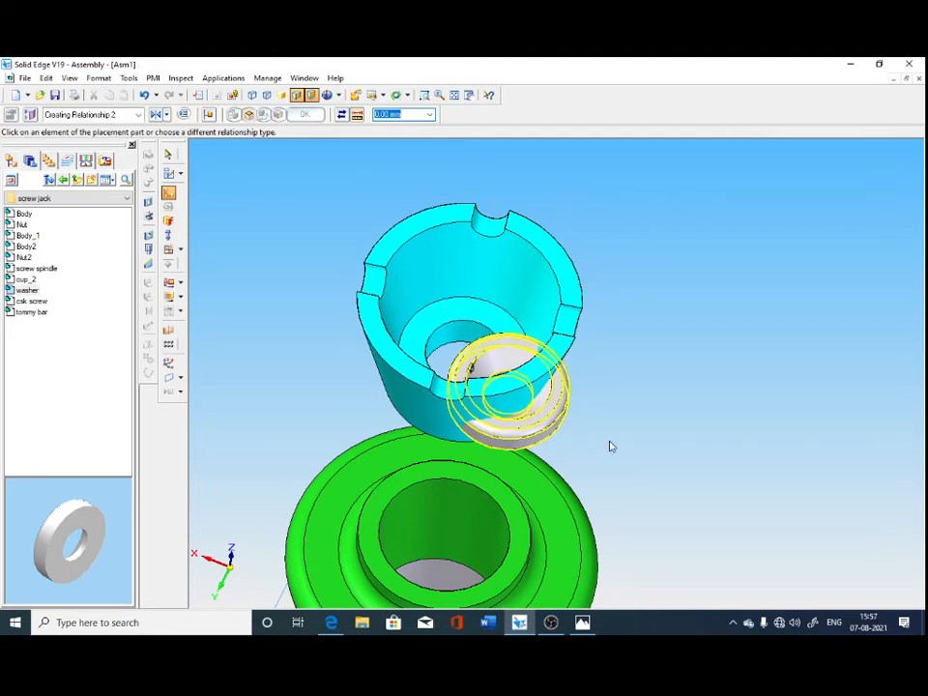
# Axially align the washer with the round hole in the cup's floor so that it sits centred.
pyautogui.click(170, 199)
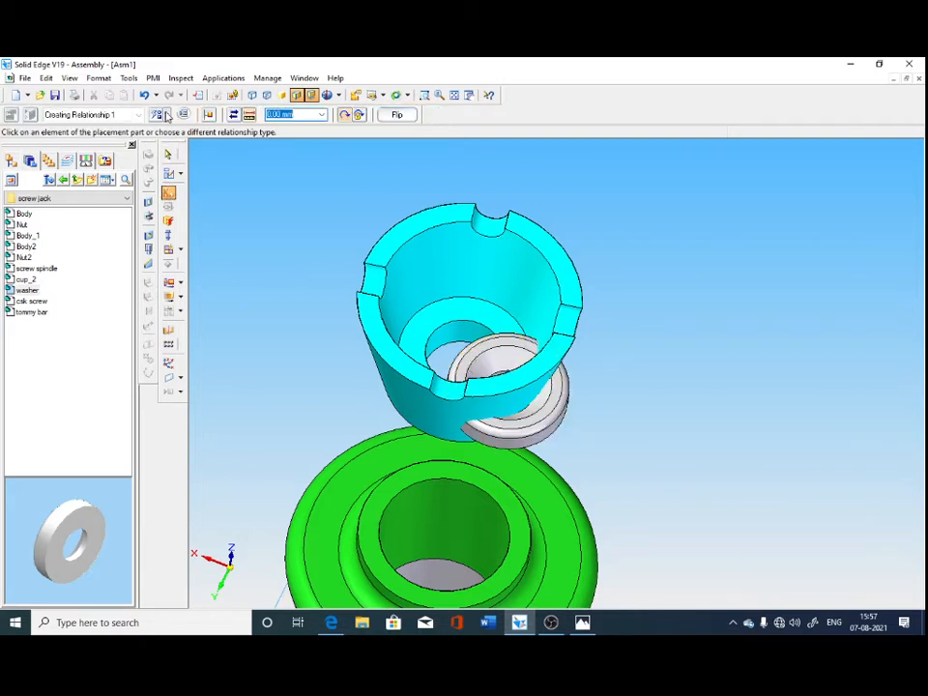
pyautogui.click(161, 114)
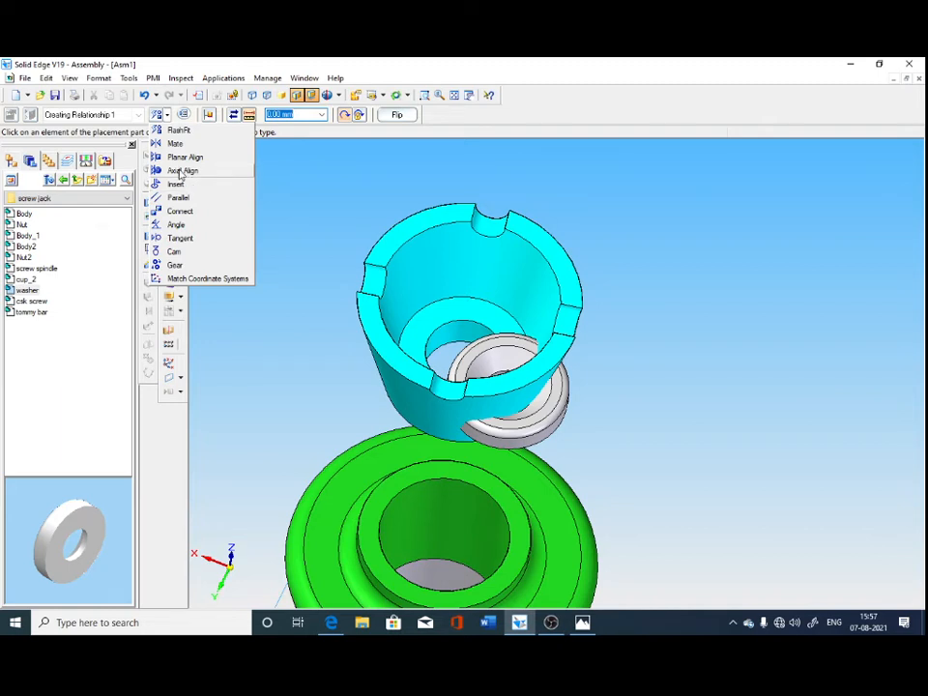
pyautogui.click(182, 171)
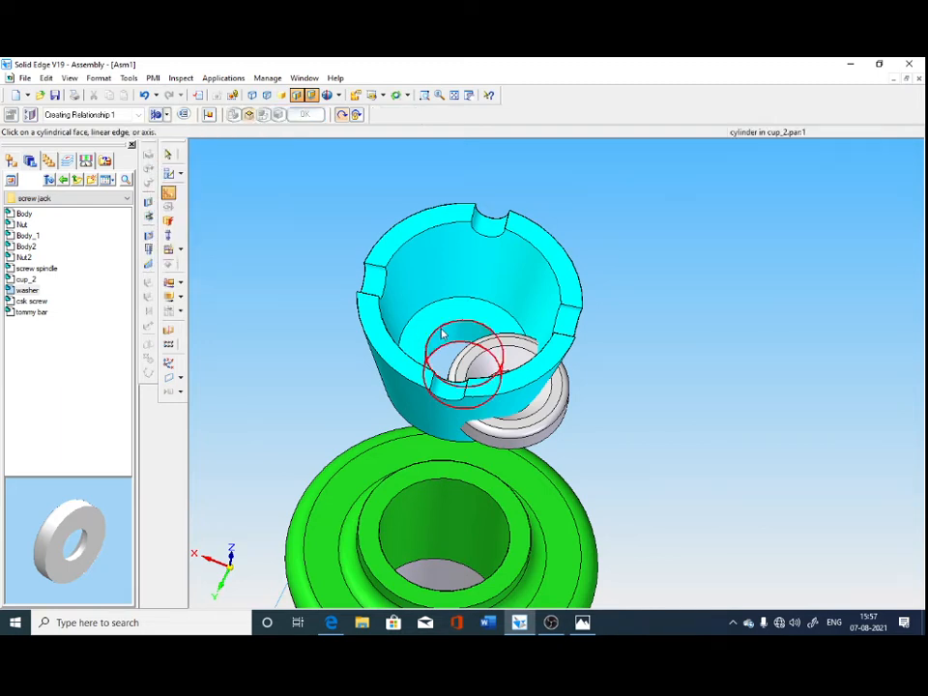
pyautogui.click(441, 333)
pyautogui.click(498, 373)
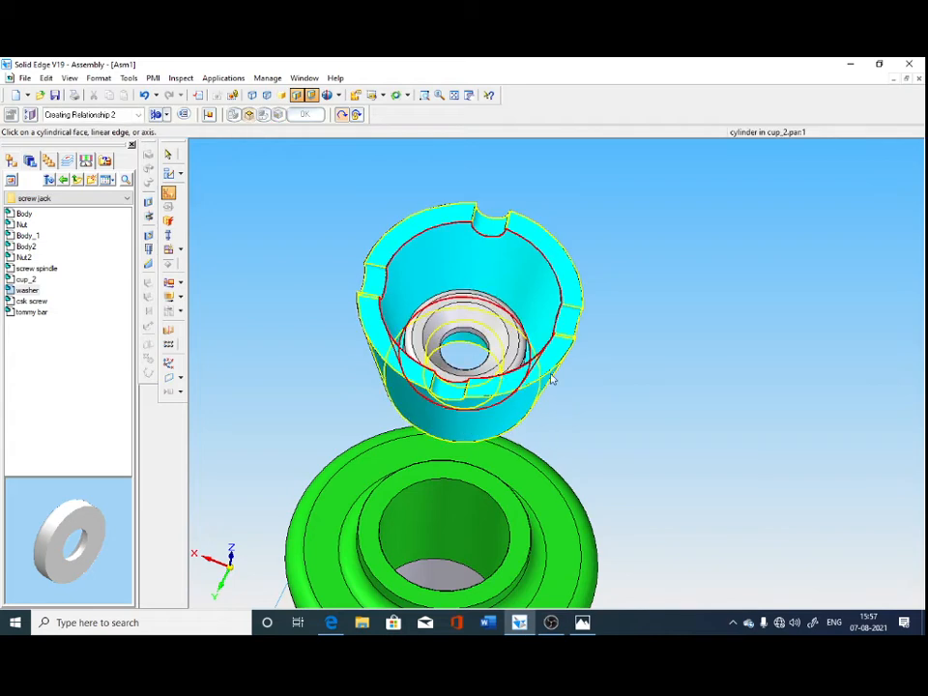
pyautogui.press('Escape')
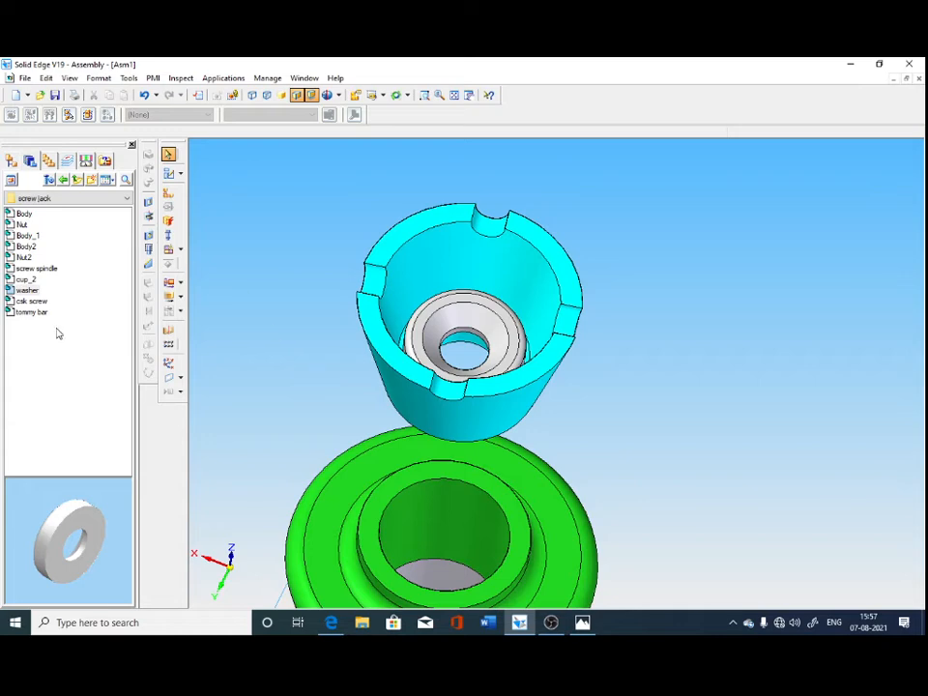
# Hide the cup and show the screw spindle again in the assembly.
pyautogui.click(12, 160)
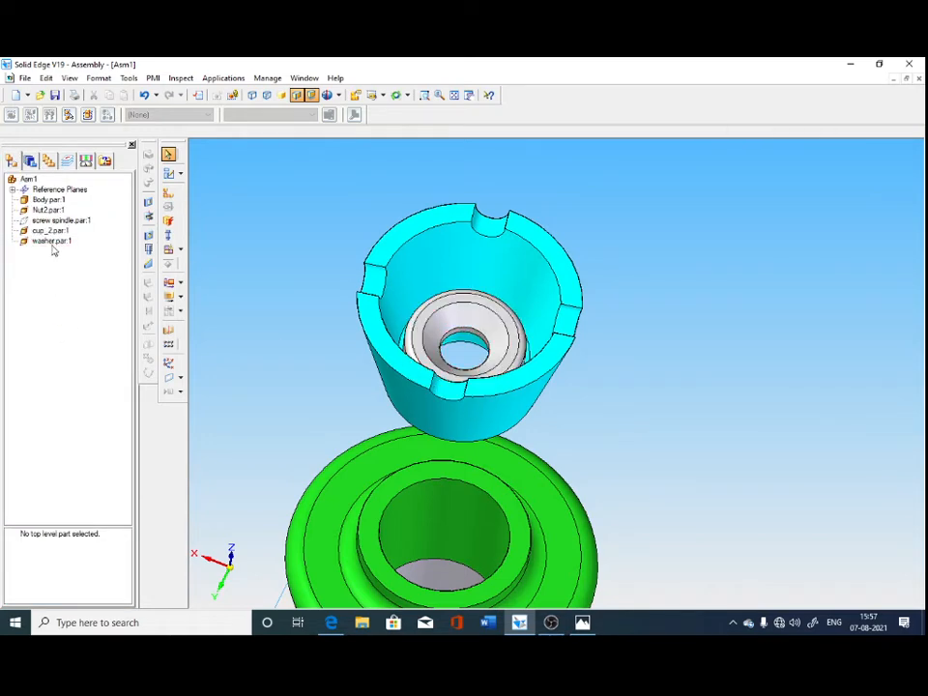
pyautogui.rightClick(52, 240)
pyautogui.press('Escape')
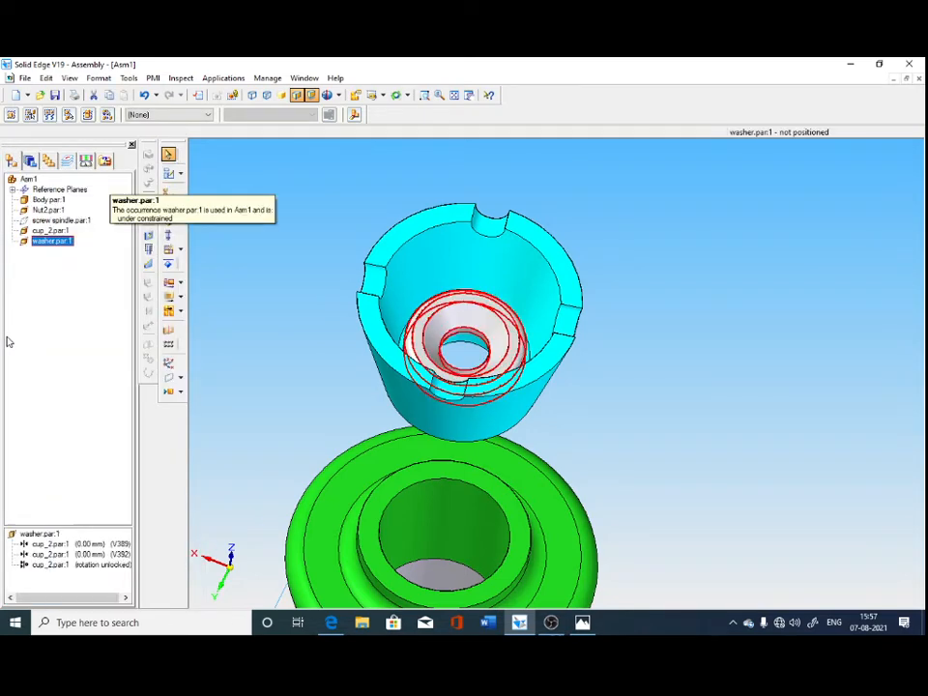
pyautogui.rightClick(50, 232)
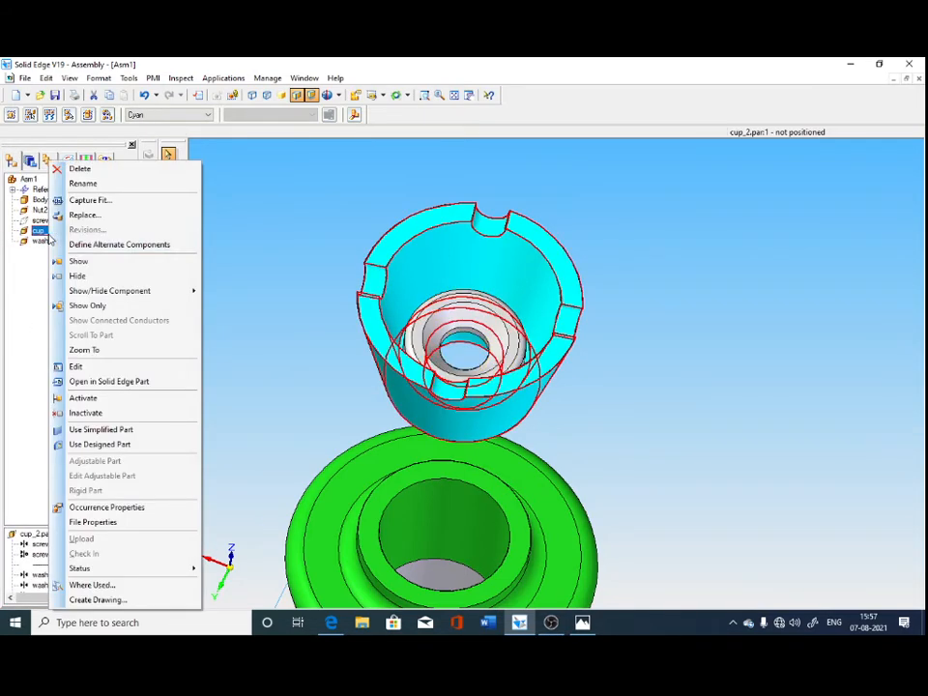
pyautogui.click(77, 278)
pyautogui.rightClick(60, 221)
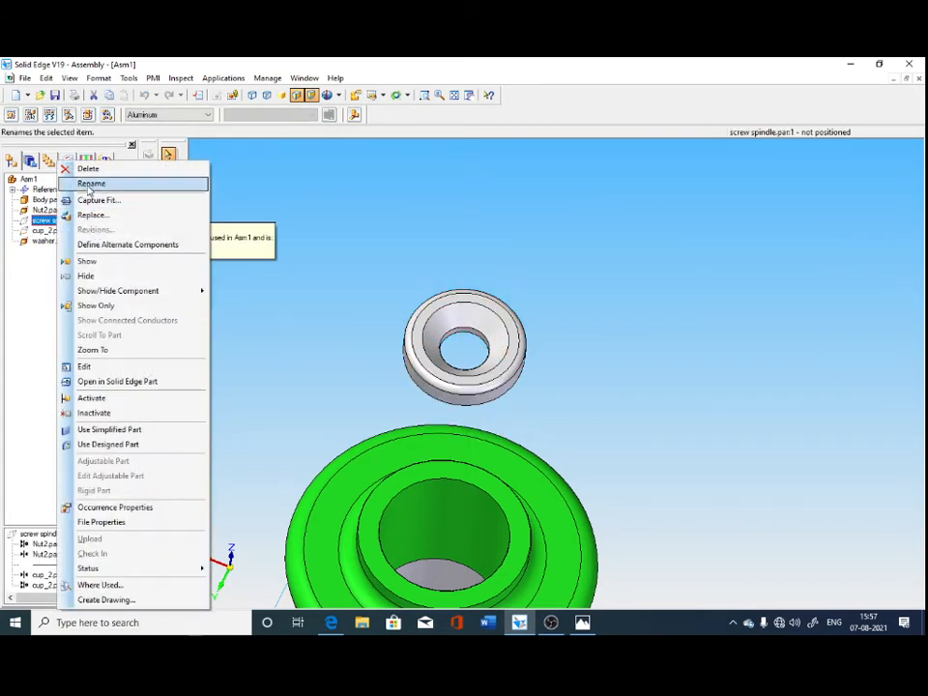
pyautogui.click(82, 261)
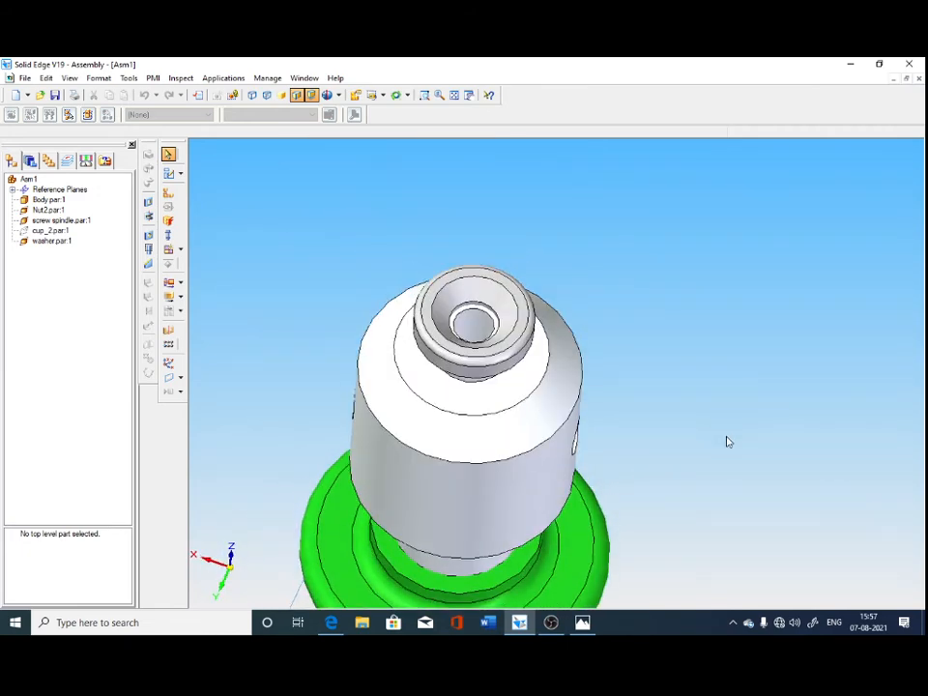
# Place the csk screw from the screw jack folder and align its cylindrical shank with the washer's hole.
pyautogui.click(32, 161)
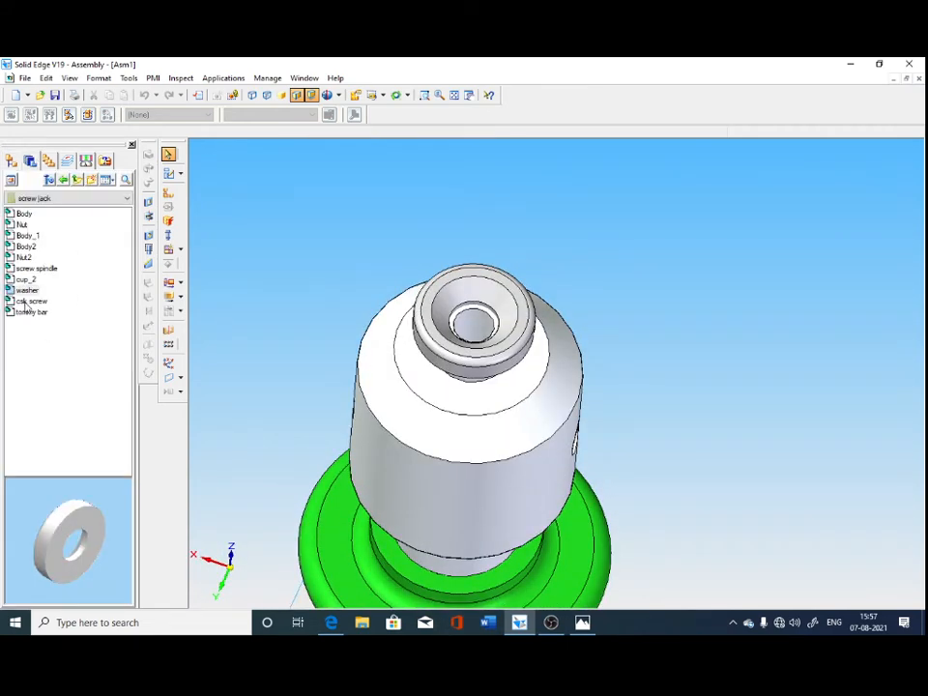
pyautogui.moveTo(27, 304); pyautogui.dragTo(336, 407)
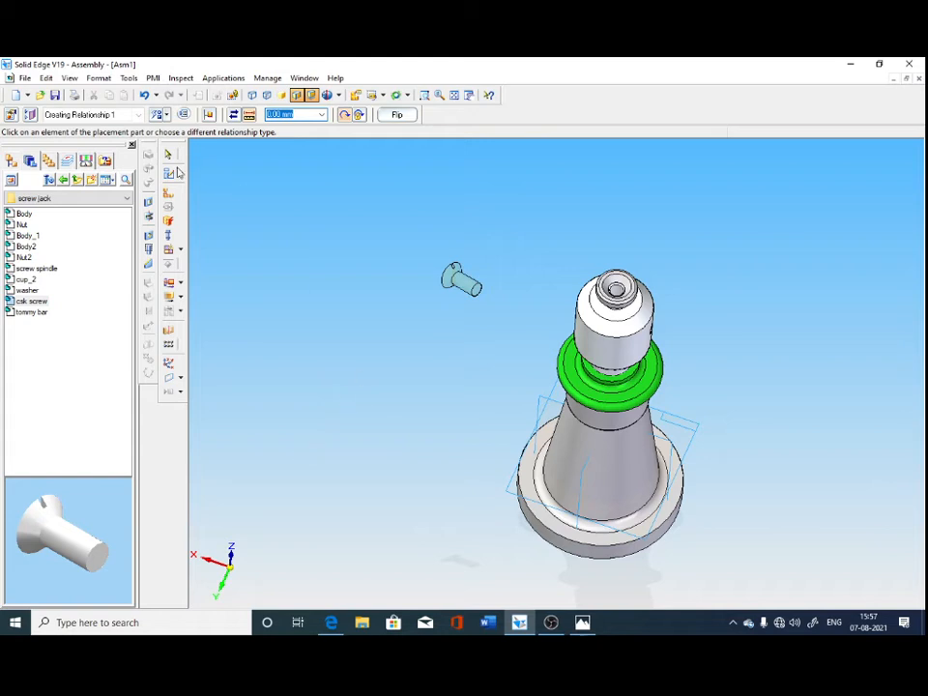
pyautogui.click(160, 117)
pyautogui.click(378, 386)
pyautogui.click(160, 117)
pyautogui.click(469, 281)
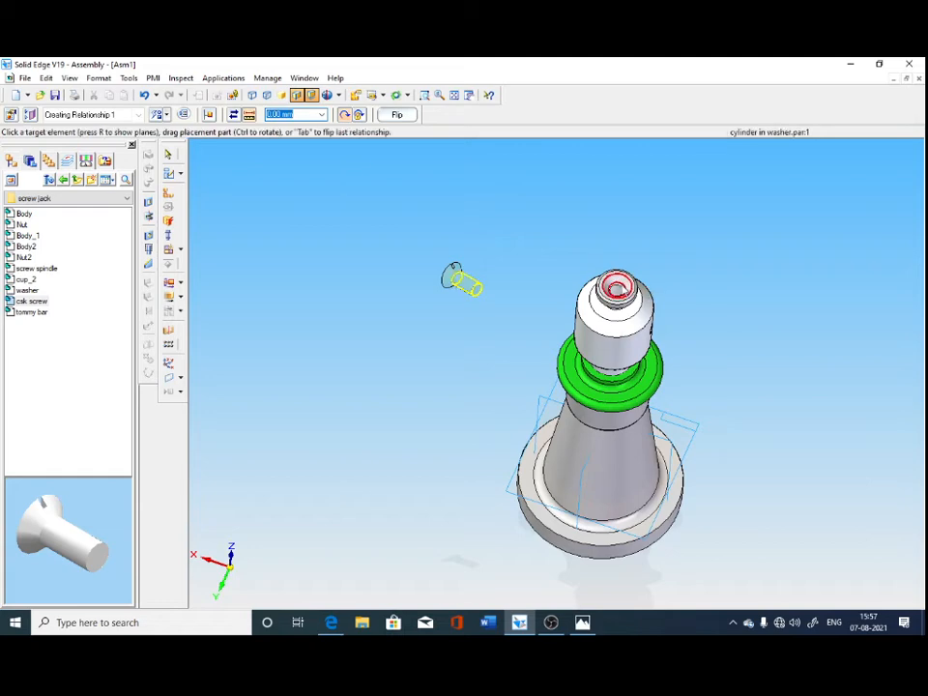
pyautogui.click(521, 294)
pyautogui.moveTo(665, 508); pyautogui.dragTo(547, 464, button='middle')
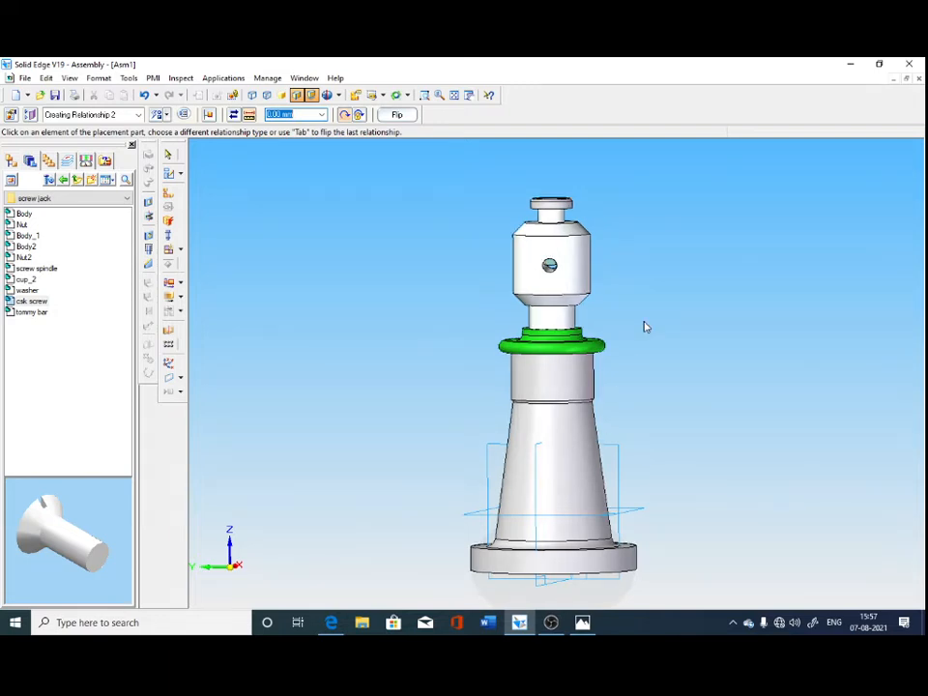
pyautogui.scroll(2, 653, 309)
pyautogui.moveTo(654, 227); pyautogui.dragTo(662, 259, button='middle')
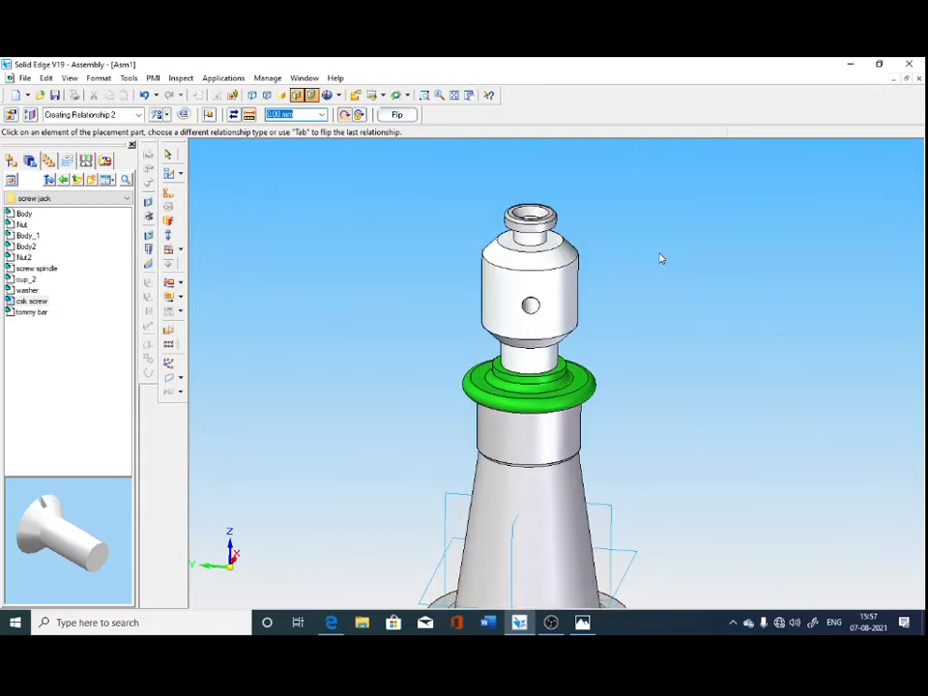
pyautogui.press('Escape')
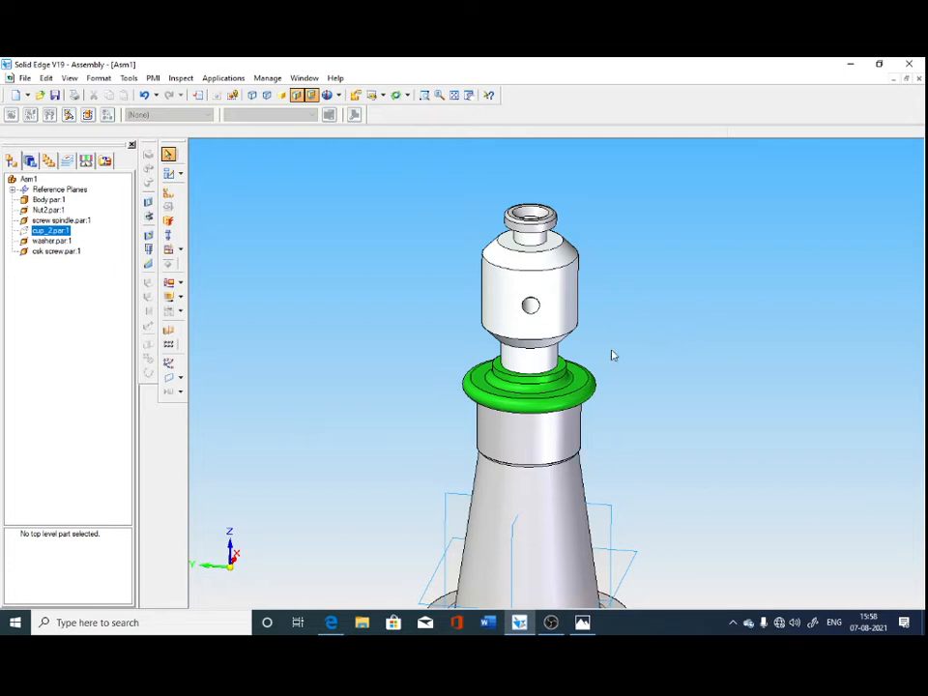
# Display the assembly with visible and hidden edges only, exposing the csk screw inside the spindle for a new relationship.
pyautogui.moveTo(407, 291); pyautogui.dragTo(410, 316, button='middle')
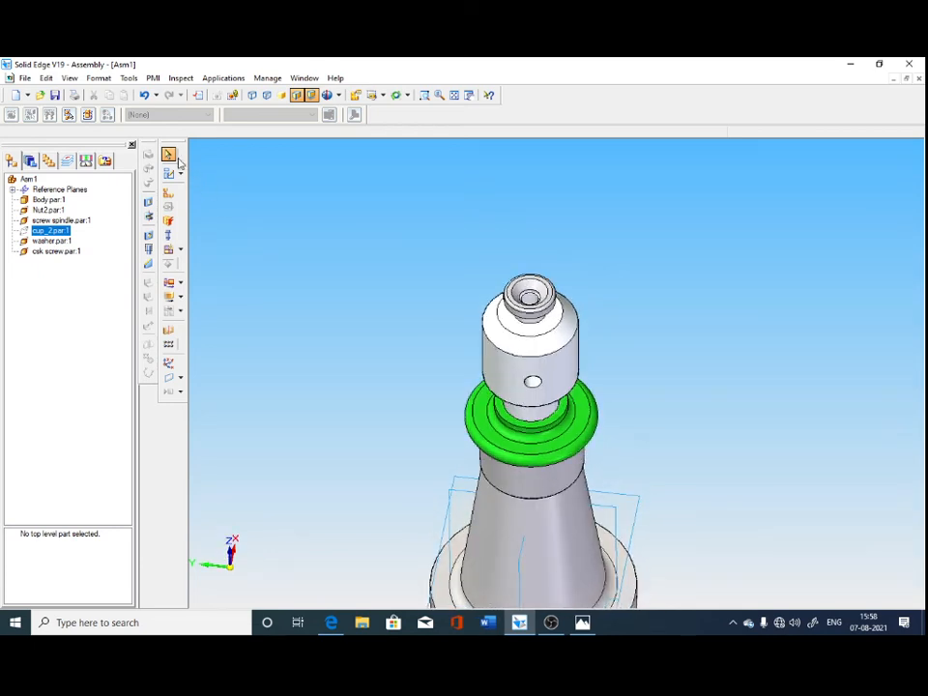
pyautogui.click(168, 192)
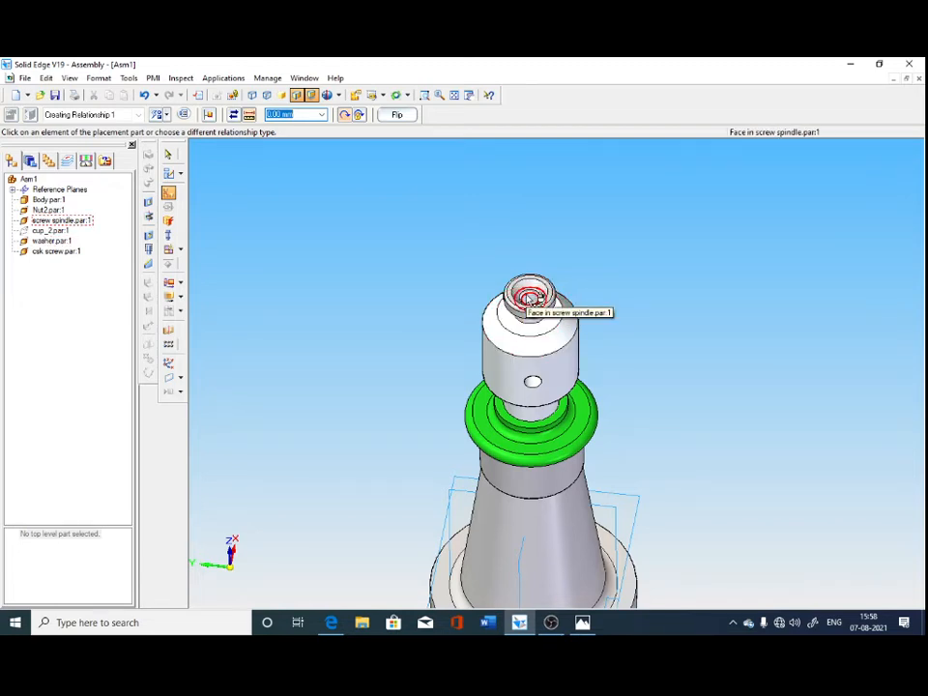
pyautogui.moveTo(700, 347); pyautogui.dragTo(656, 332, button='middle')
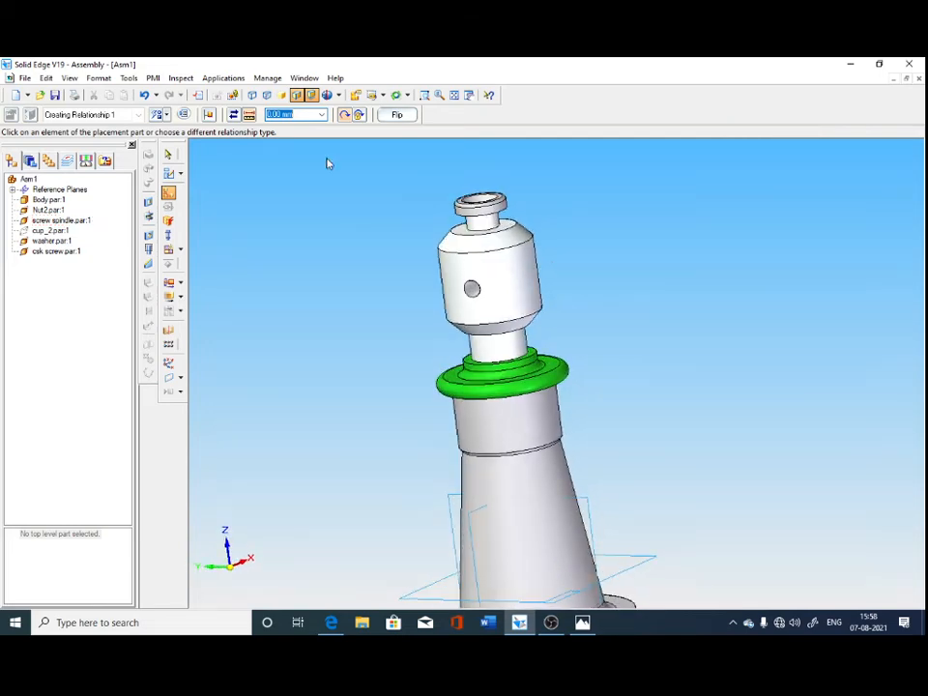
pyautogui.click(252, 96)
pyautogui.click(268, 96)
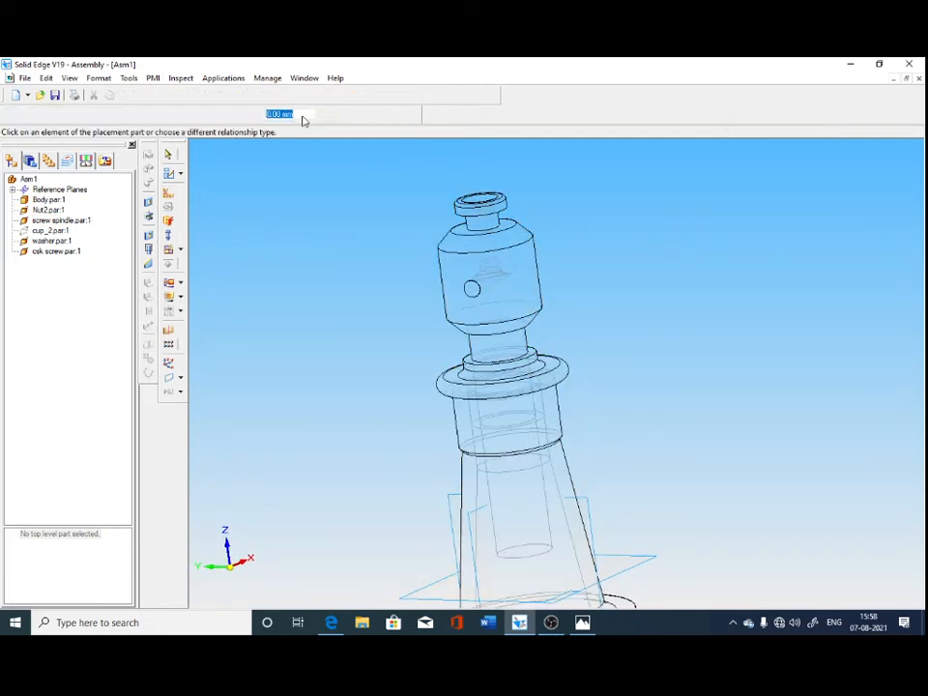
pyautogui.moveTo(637, 338); pyautogui.dragTo(571, 328, button='middle')
pyautogui.moveTo(549, 318); pyautogui.dragTo(593, 354, button='middle')
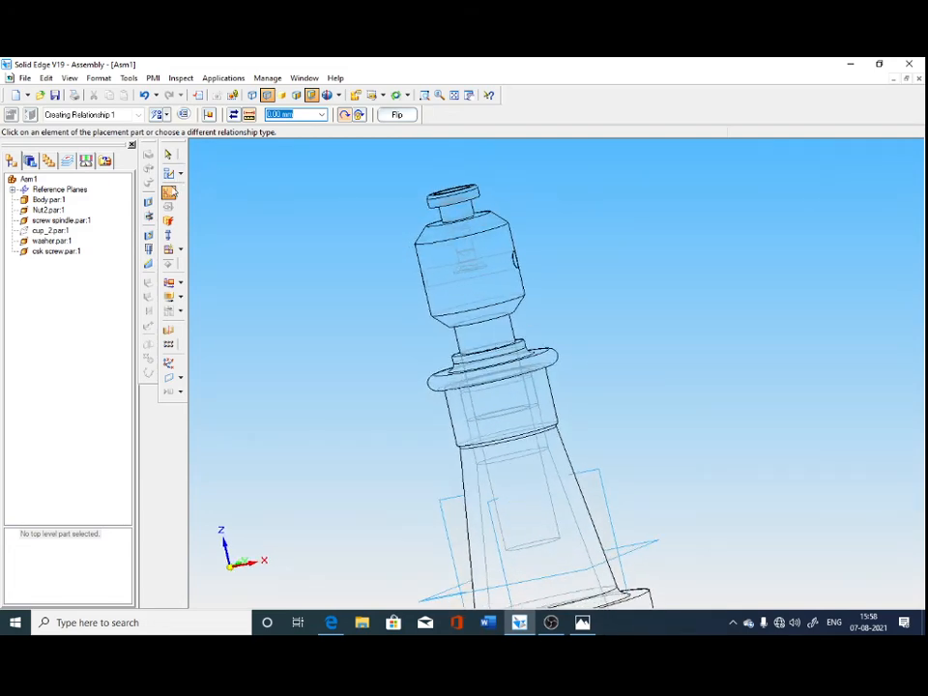
# Planar-align the csk screw's head face with the washer's top face at 0 mm, and restore the shaded display with edges.
pyautogui.click(161, 114)
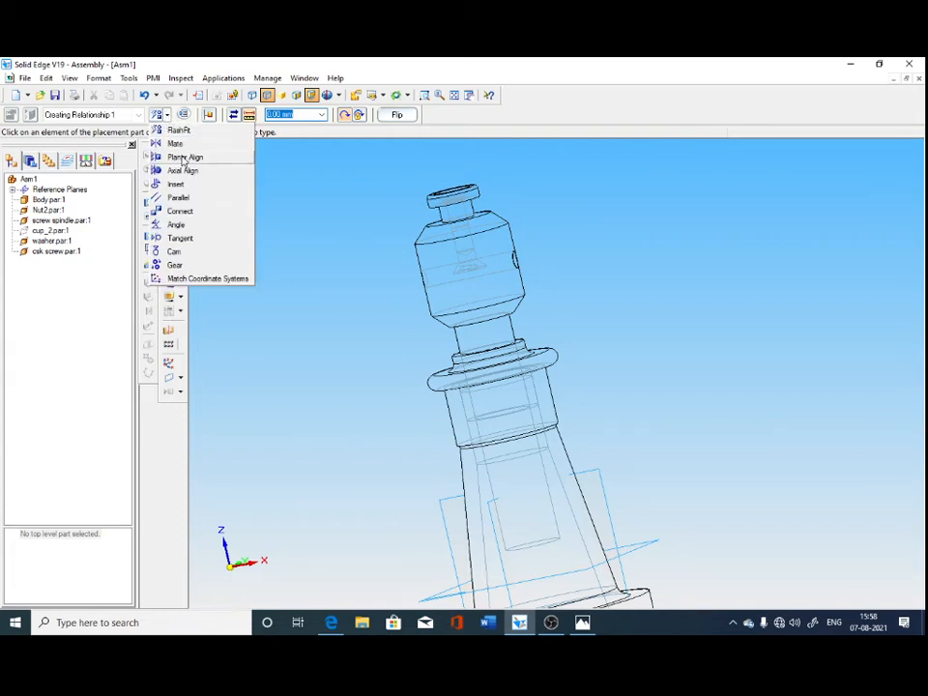
pyautogui.click(184, 159)
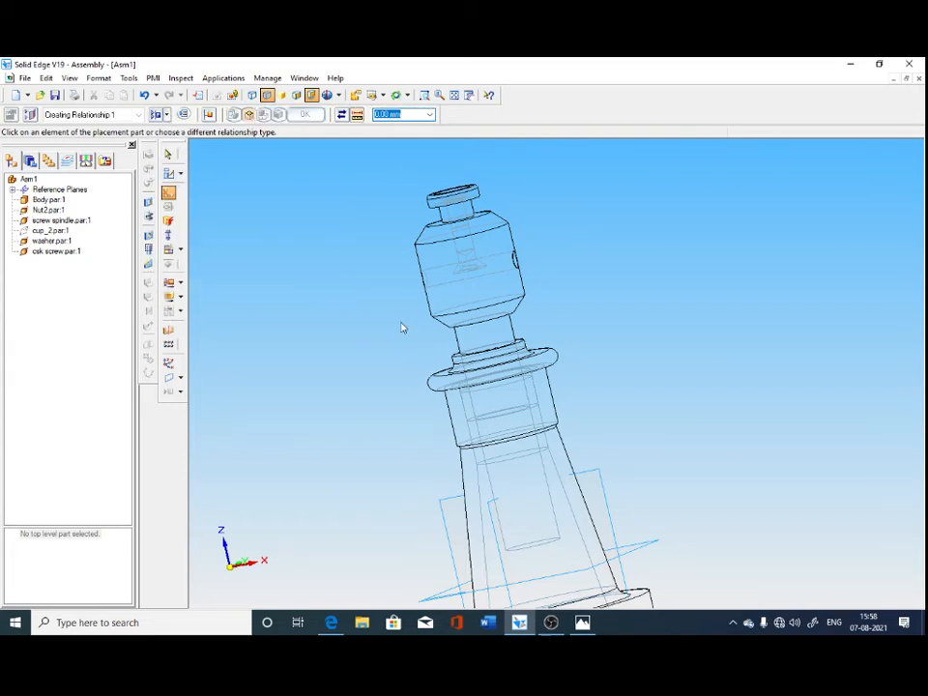
pyautogui.click(474, 278)
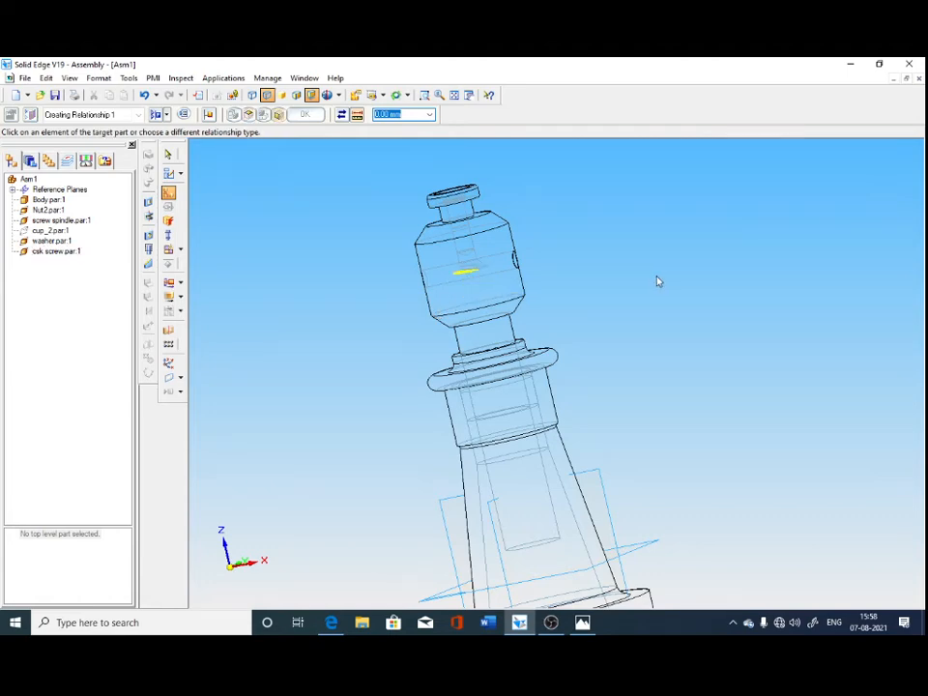
pyautogui.click(469, 189)
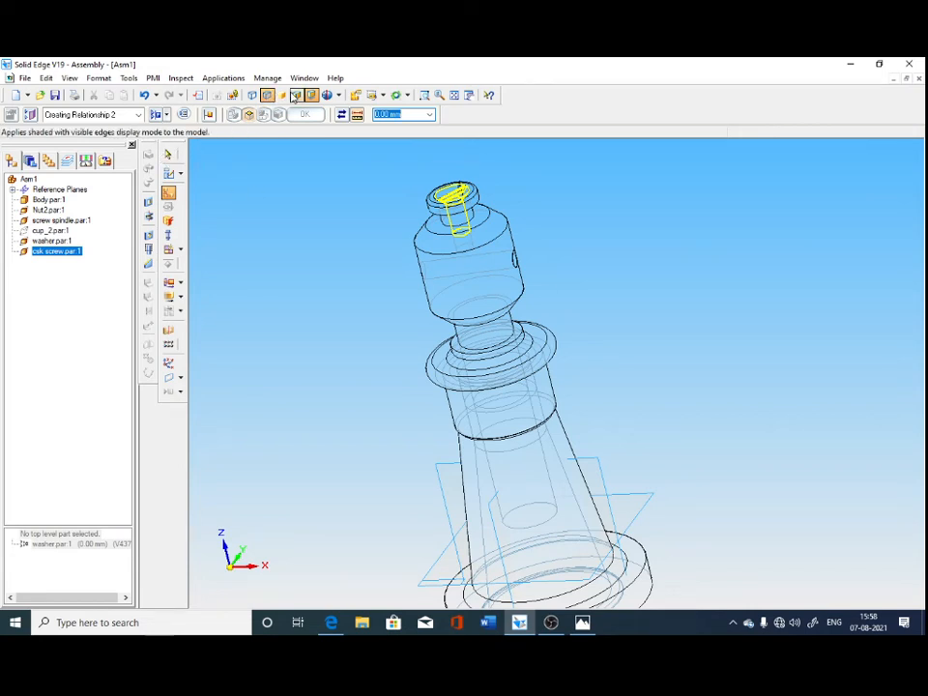
pyautogui.click(297, 95)
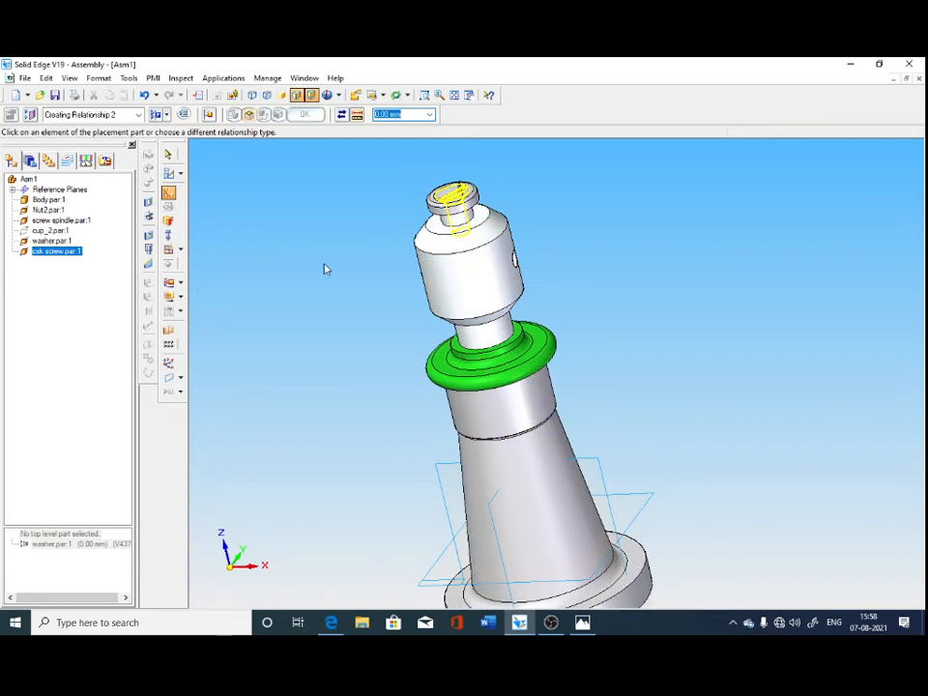
# Finish the csk screw's relationship and display the assembly shaded without visible edges.
pyautogui.click(281, 95)
pyautogui.click(169, 154)
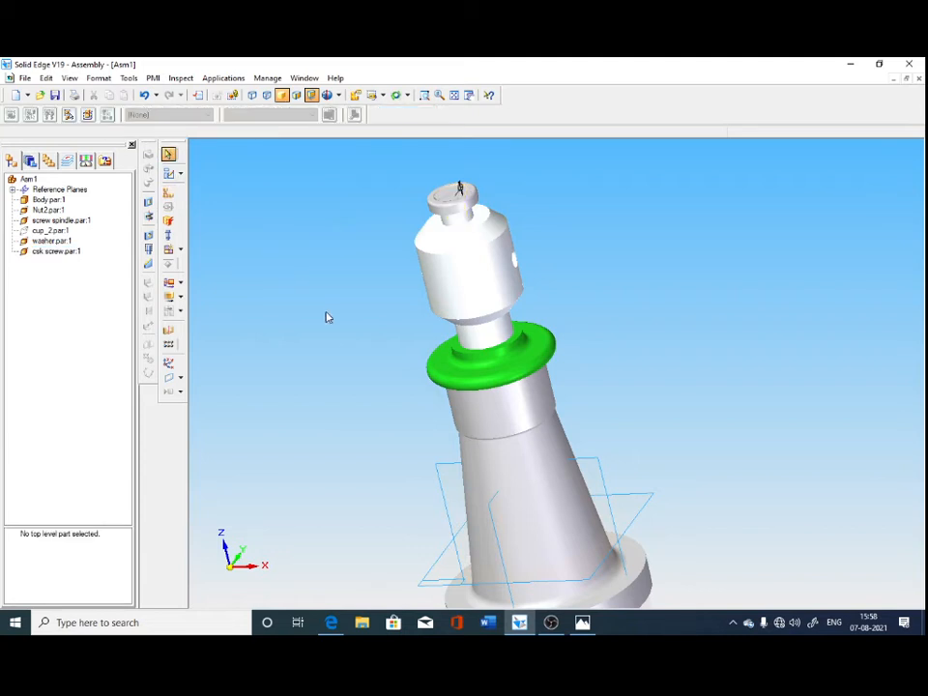
pyautogui.moveTo(327, 316)
pyautogui.mouseDown(button='middle')
pyautogui.moveTo(366, 351)
pyautogui.moveTo(356, 354)
pyautogui.mouseUp(button='middle')
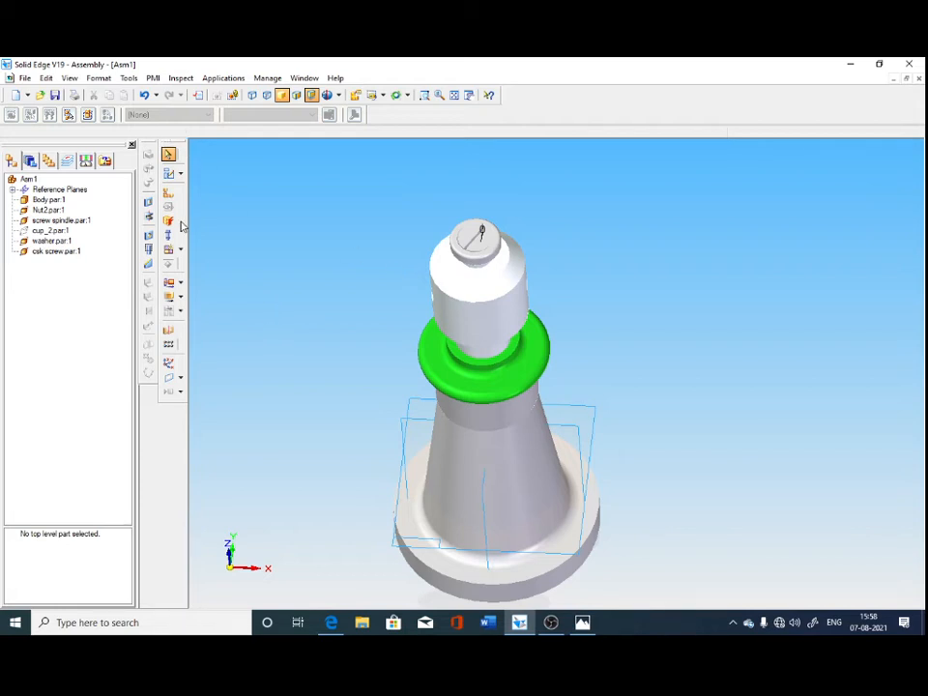
# Apply the Black (clear) style to the csk screw and the Orange style to the washer.
pyautogui.click(30, 161)
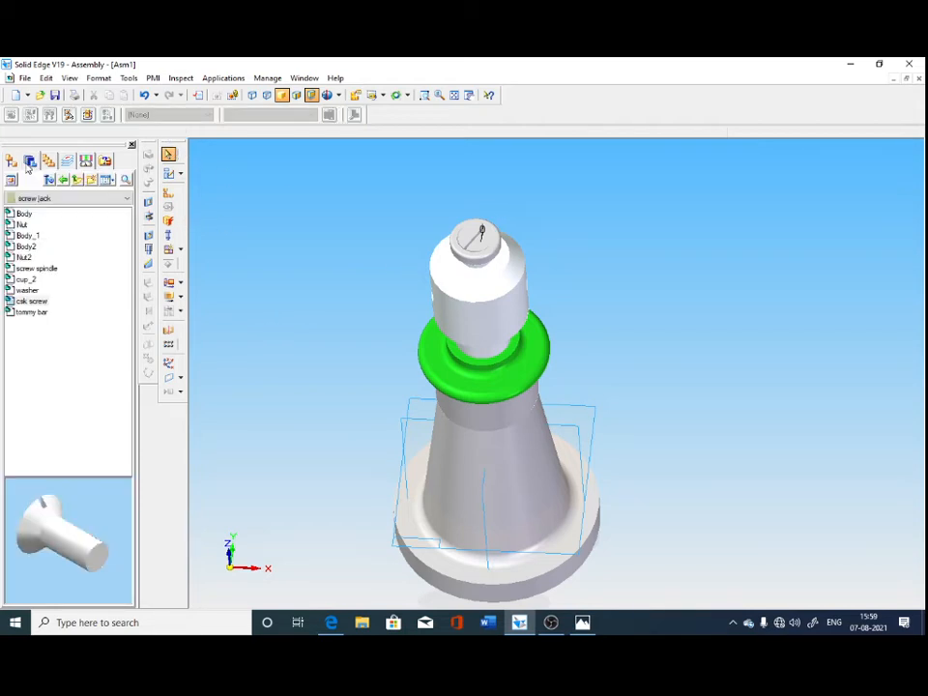
pyautogui.click(483, 248)
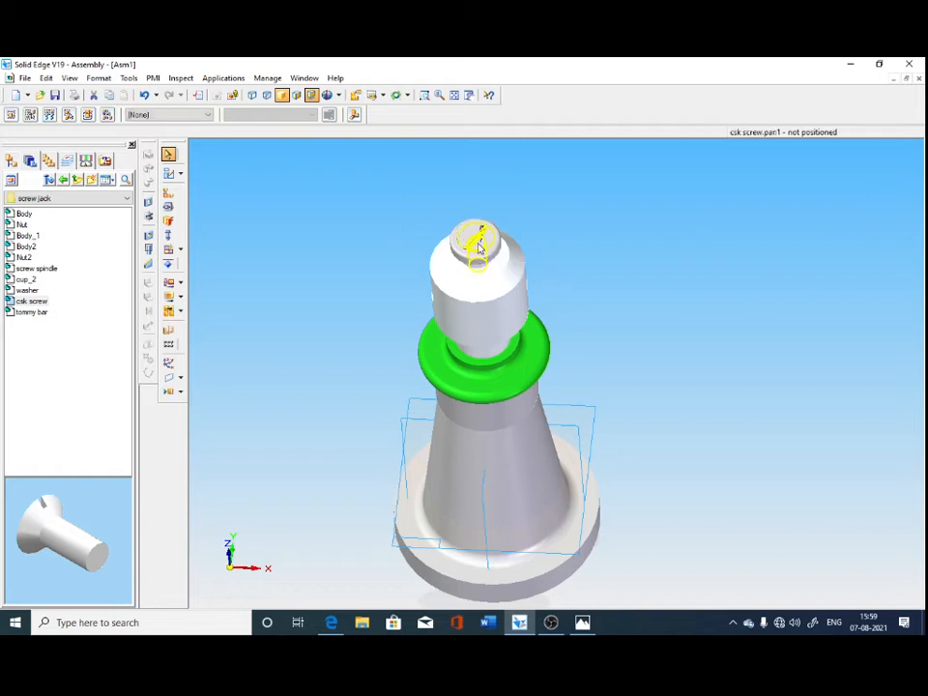
pyautogui.click(190, 117)
pyautogui.click(166, 158)
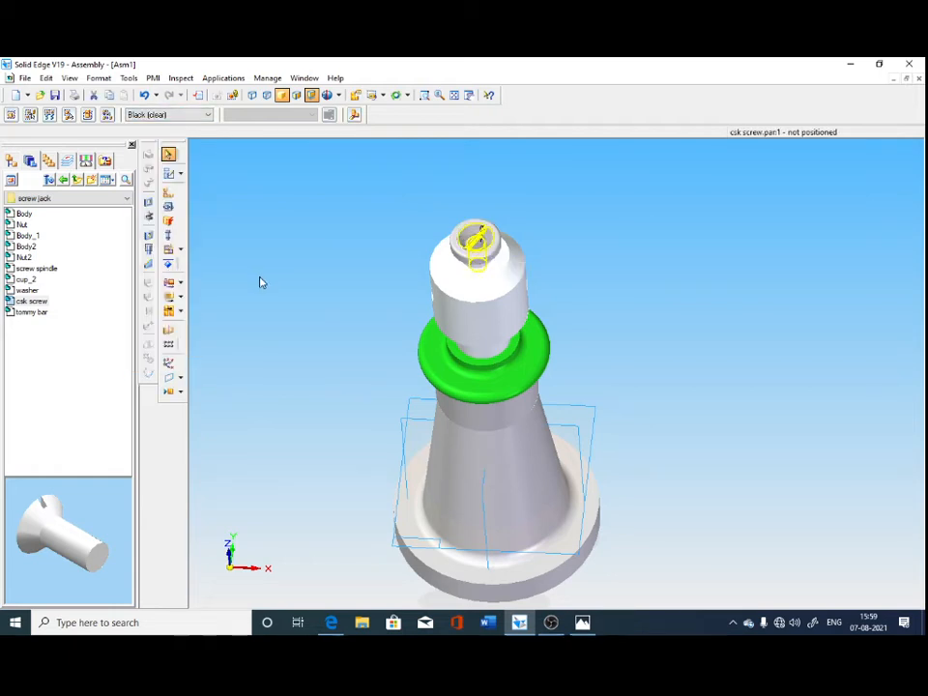
pyautogui.click(466, 253)
pyautogui.click(176, 115)
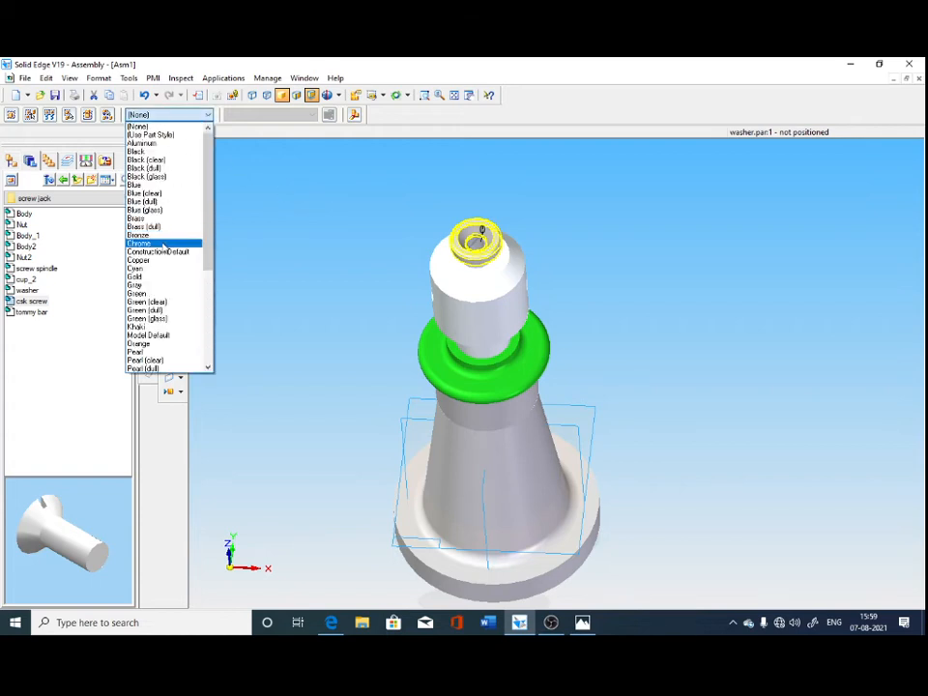
pyautogui.click(160, 344)
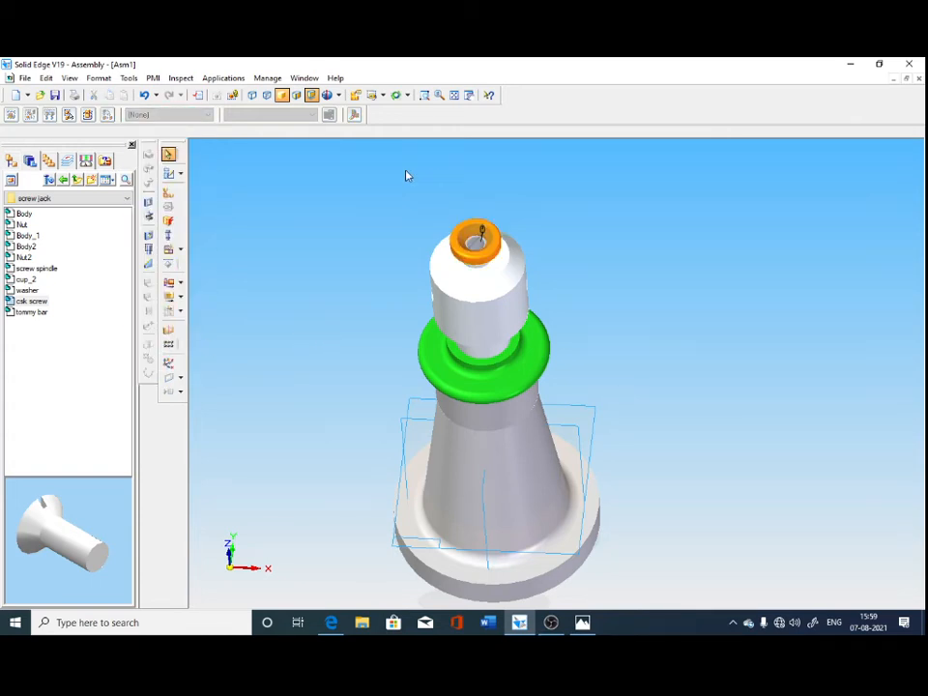
# Show the hidden cup_2 part again in the assembly.
pyautogui.click(19, 166)
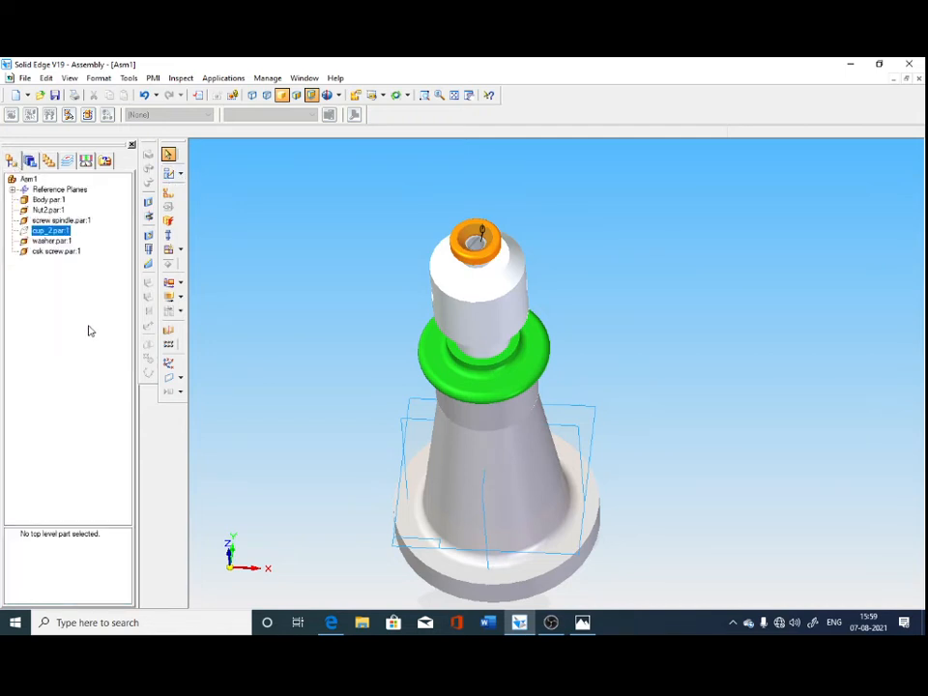
pyautogui.rightClick(51, 230)
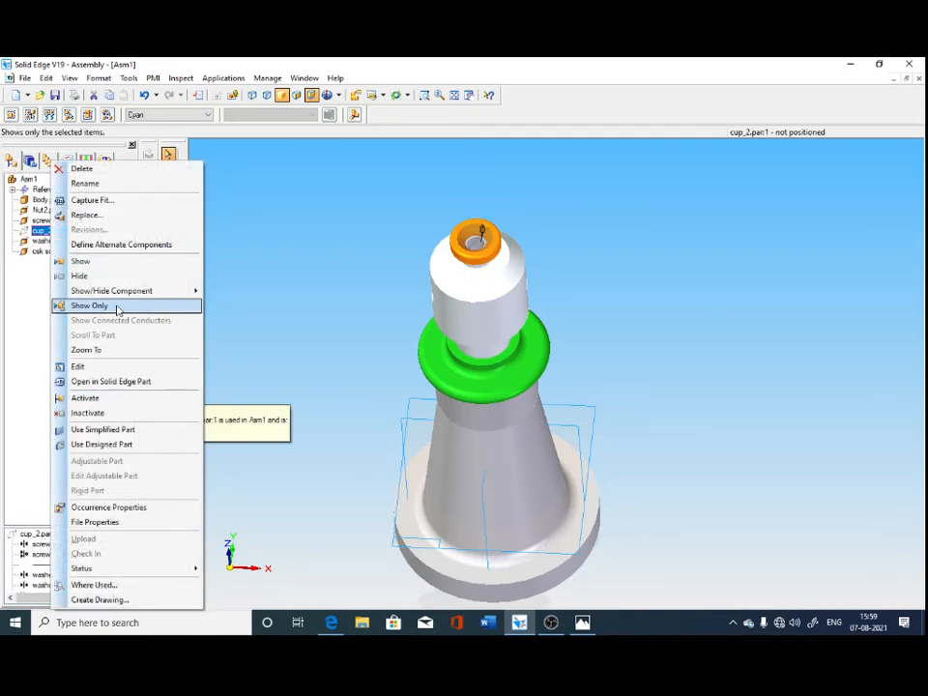
pyautogui.click(87, 263)
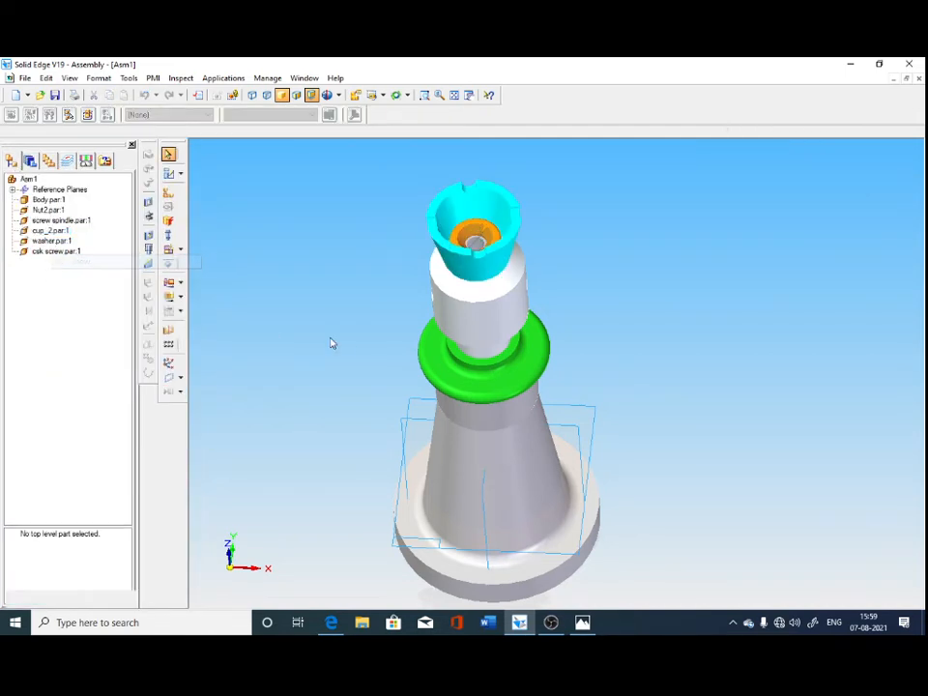
# Place the tommy bar from the screw jack folder and FlashFit its narrow cylindrical end into the screw spindle's cross hole.
pyautogui.click(32, 161)
pyautogui.moveTo(36, 311); pyautogui.dragTo(542, 402)
pyautogui.moveTo(530, 383); pyautogui.dragTo(342, 358, button='middle')
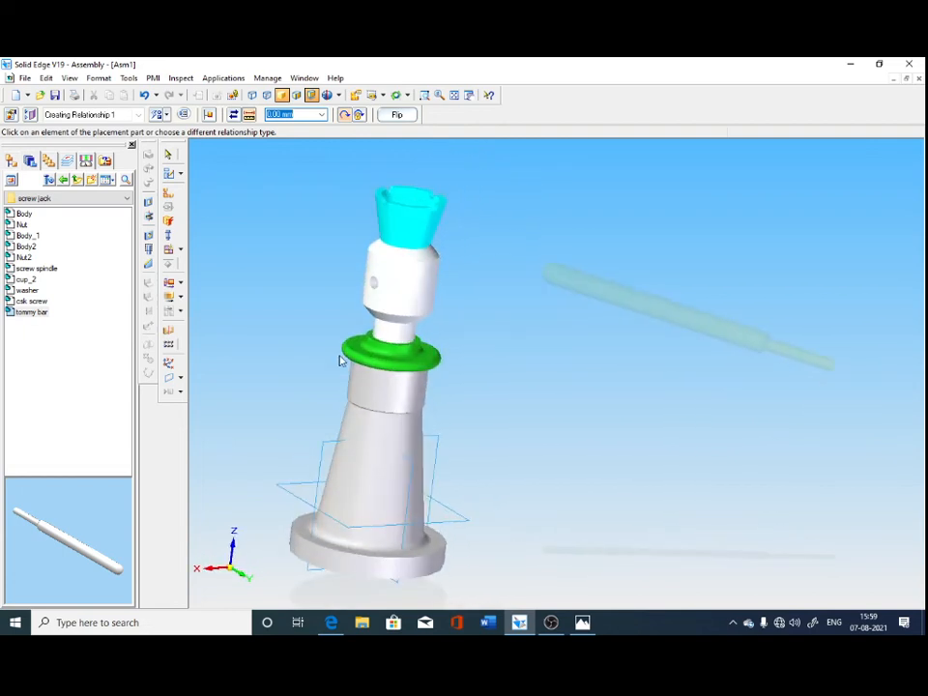
pyautogui.click(162, 115)
pyautogui.click(166, 128)
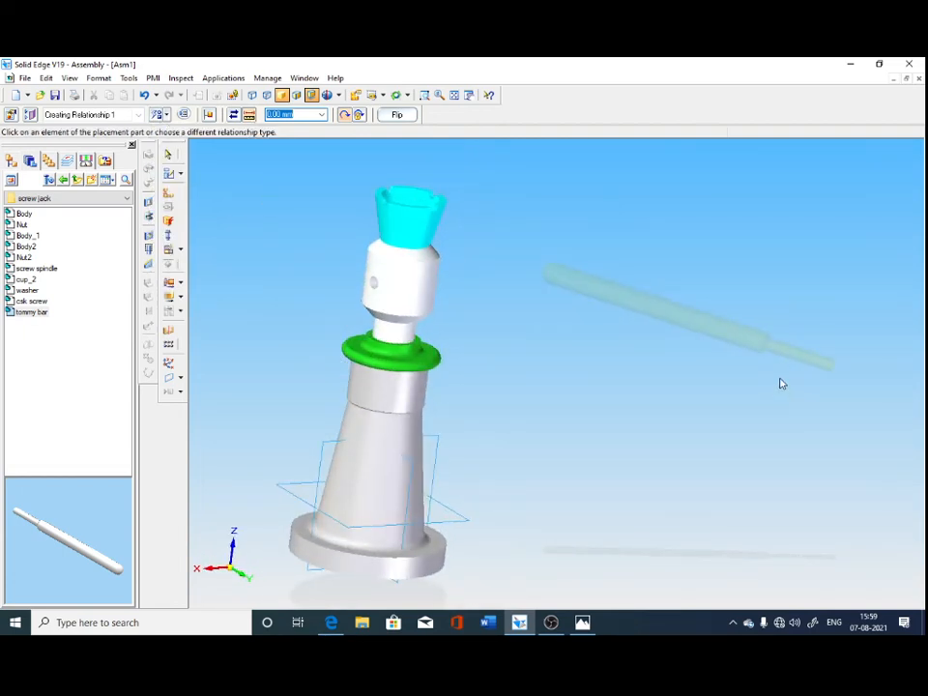
pyautogui.click(803, 354)
pyautogui.click(376, 292)
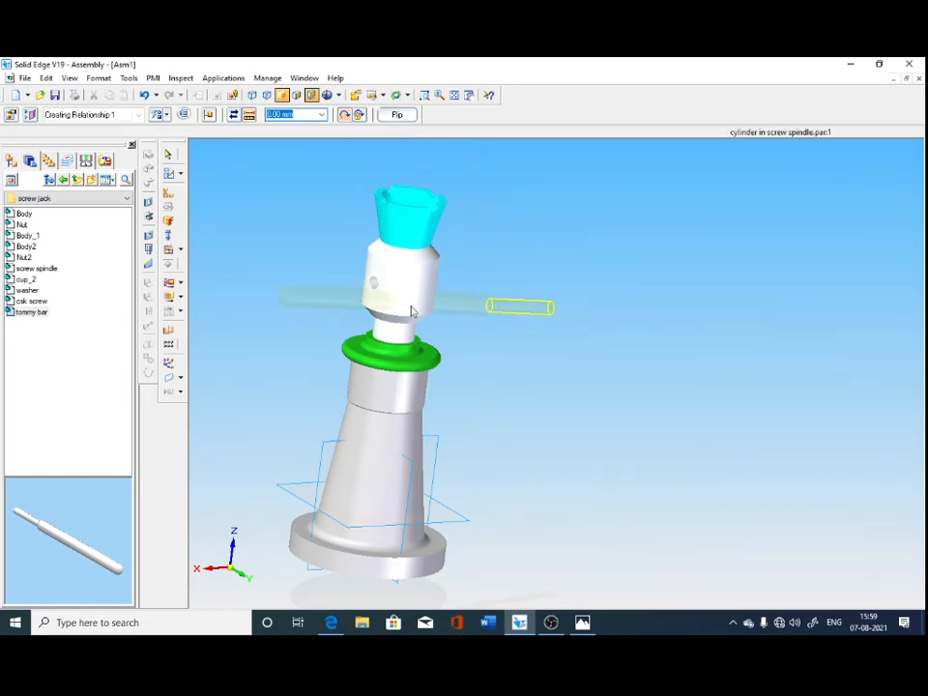
pyautogui.moveTo(590, 392); pyautogui.dragTo(717, 468, button='middle')
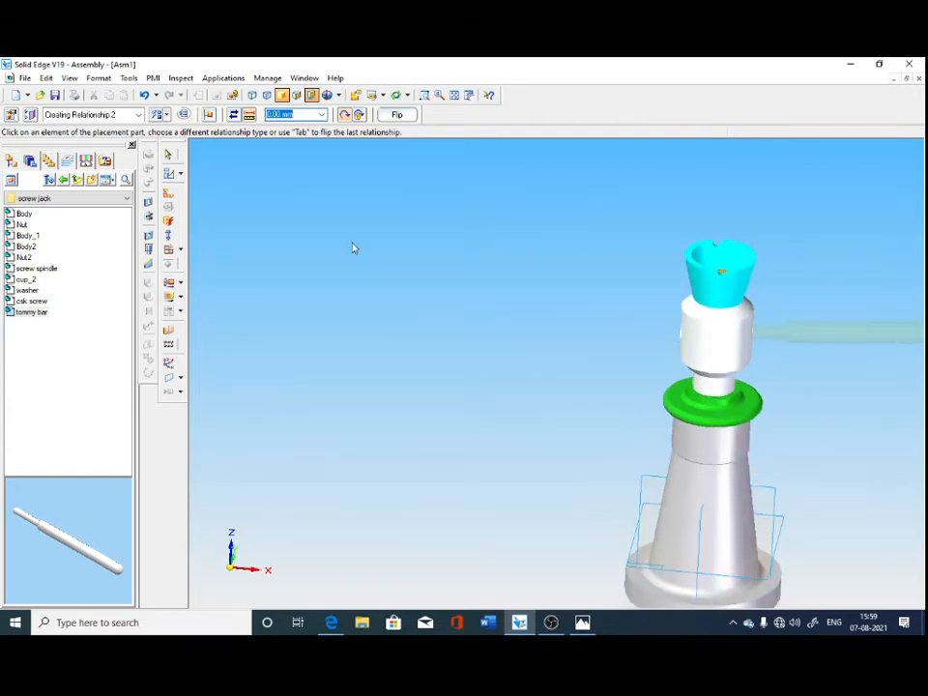
pyautogui.click(173, 156)
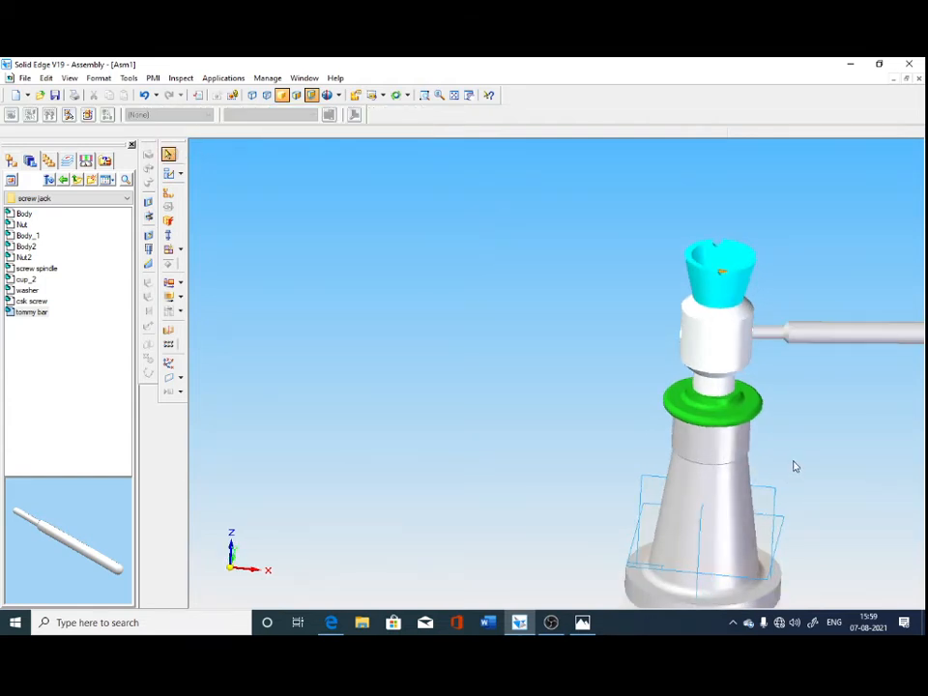
# Planar-align the end face of the tommy bar's narrow end with the assembly's Right (yz) reference plane at 0 mm.
pyautogui.moveTo(795, 467); pyautogui.dragTo(759, 408, button='middle')
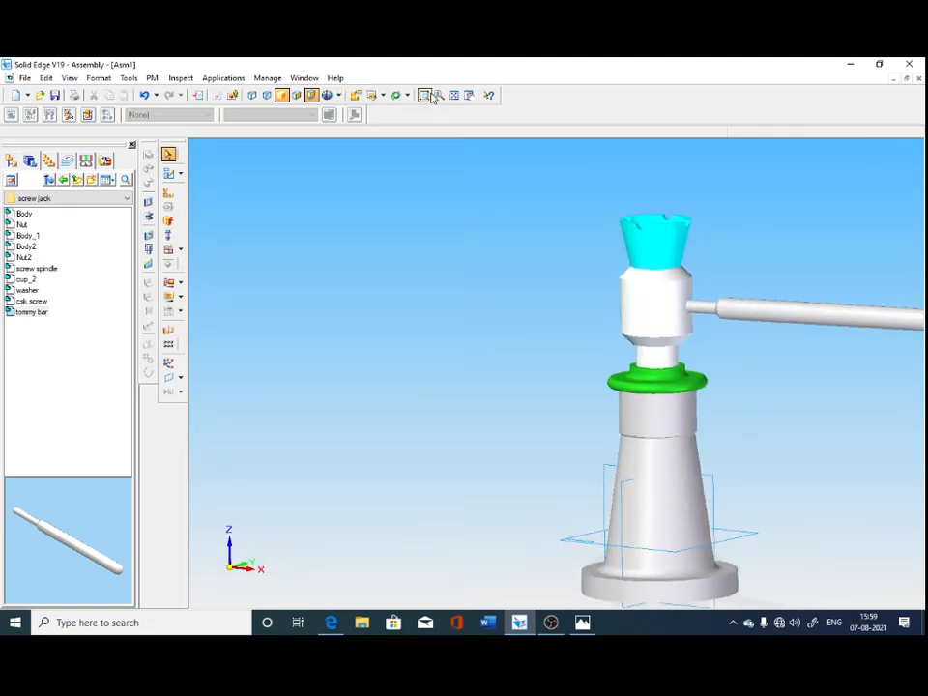
pyautogui.click(377, 95)
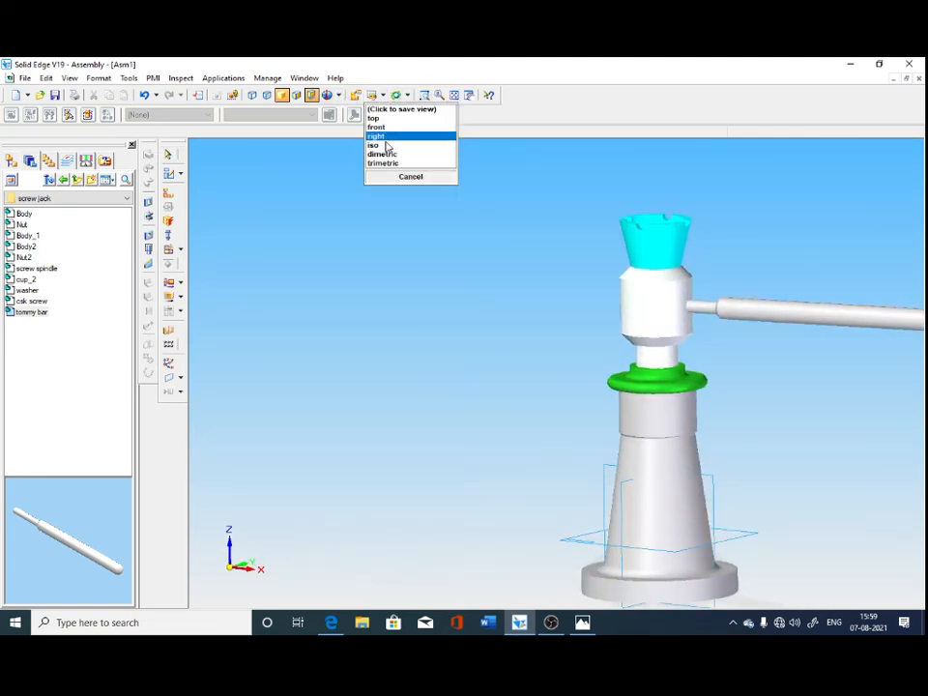
pyautogui.click(385, 146)
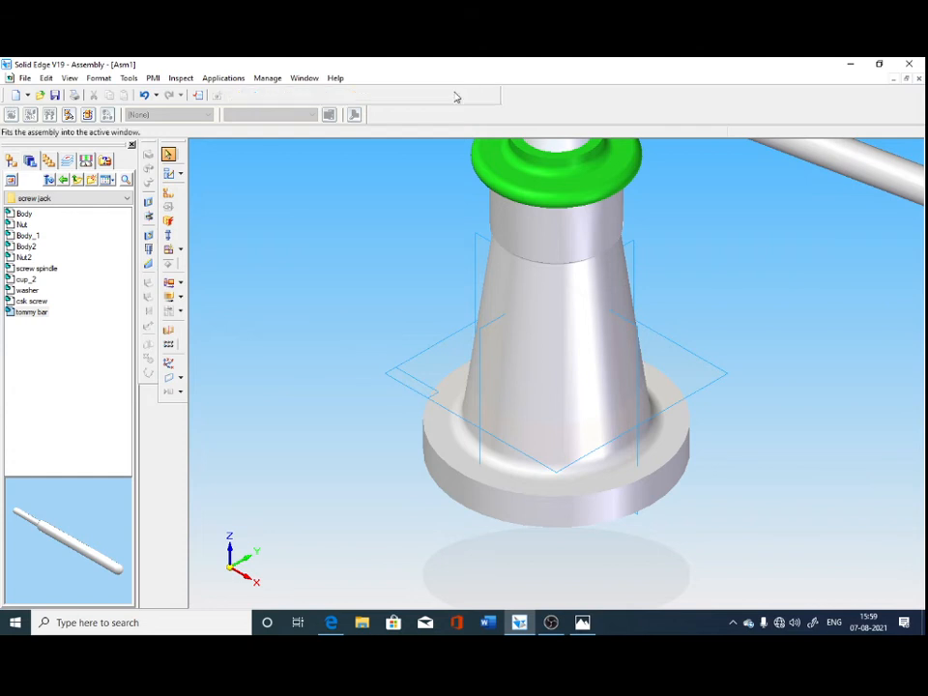
pyautogui.click(454, 94)
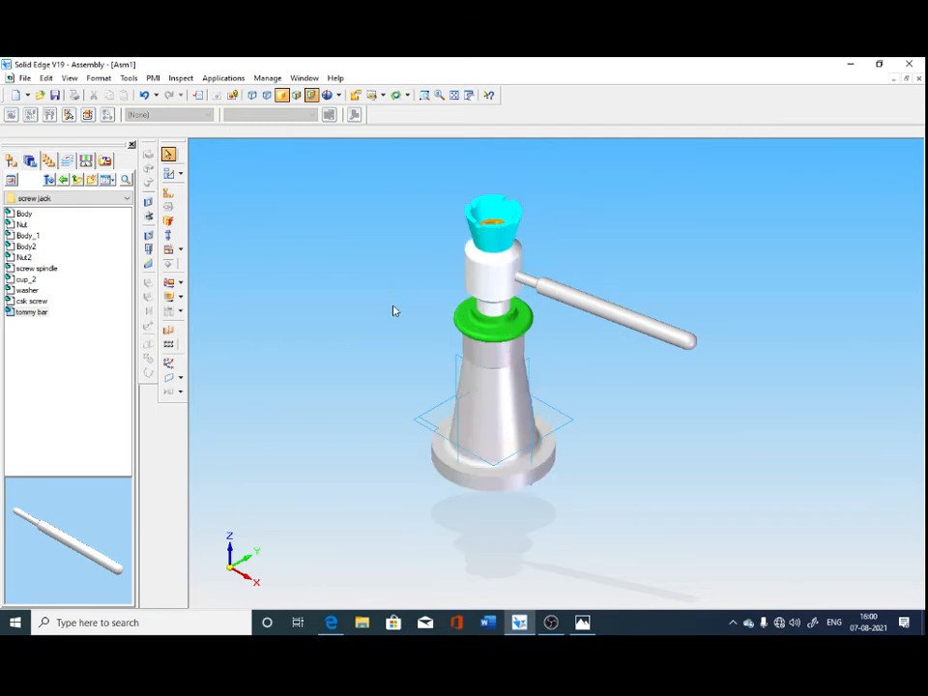
pyautogui.click(168, 193)
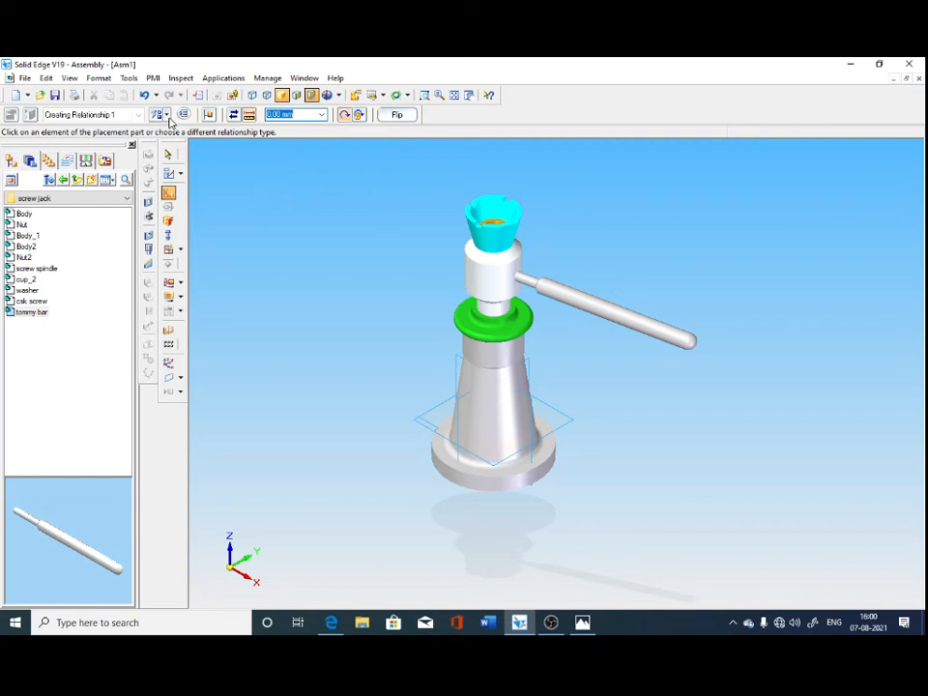
pyautogui.click(168, 117)
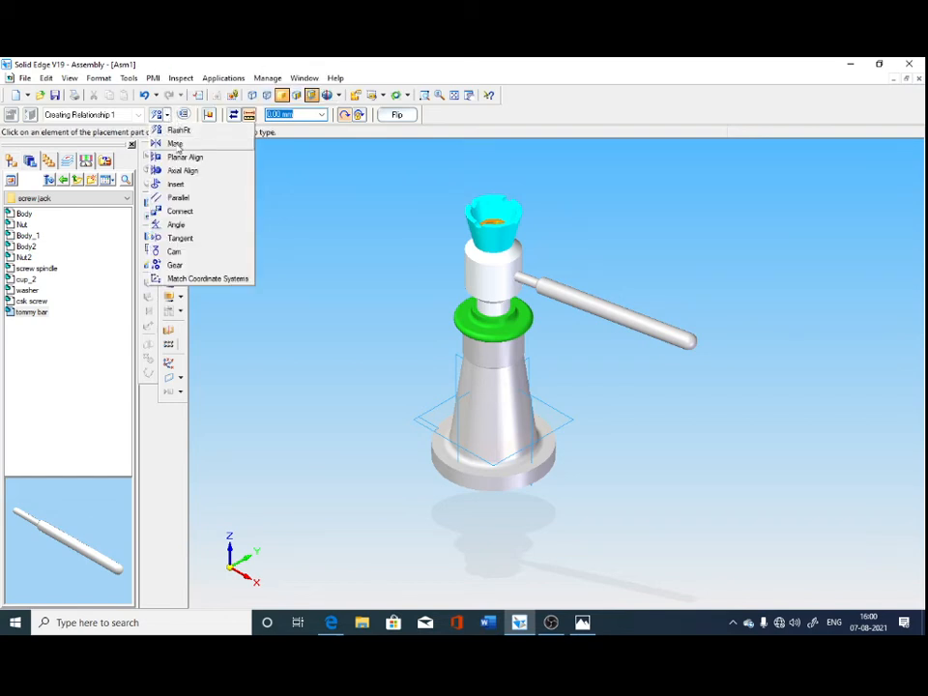
pyautogui.click(176, 170)
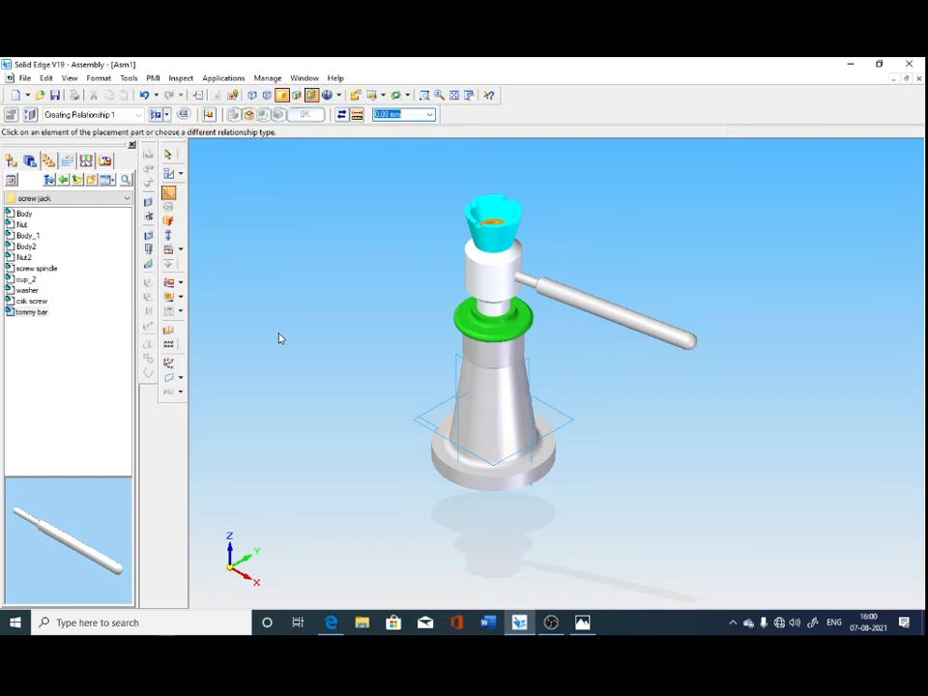
pyautogui.moveTo(279, 336); pyautogui.dragTo(382, 379, button='middle')
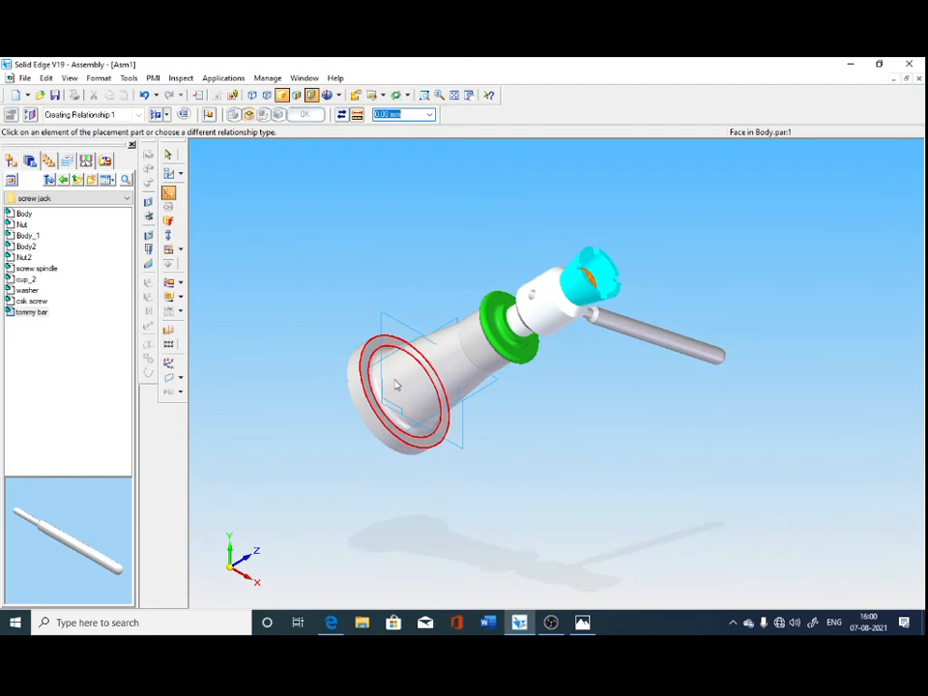
pyautogui.click(551, 304)
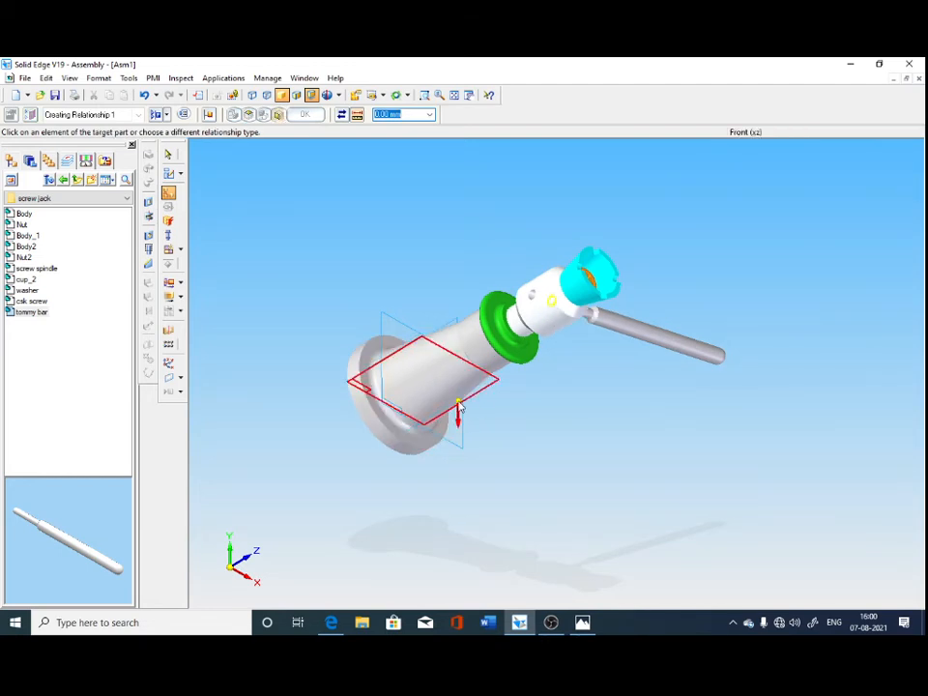
pyautogui.moveTo(419, 499); pyautogui.dragTo(382, 417, button='middle')
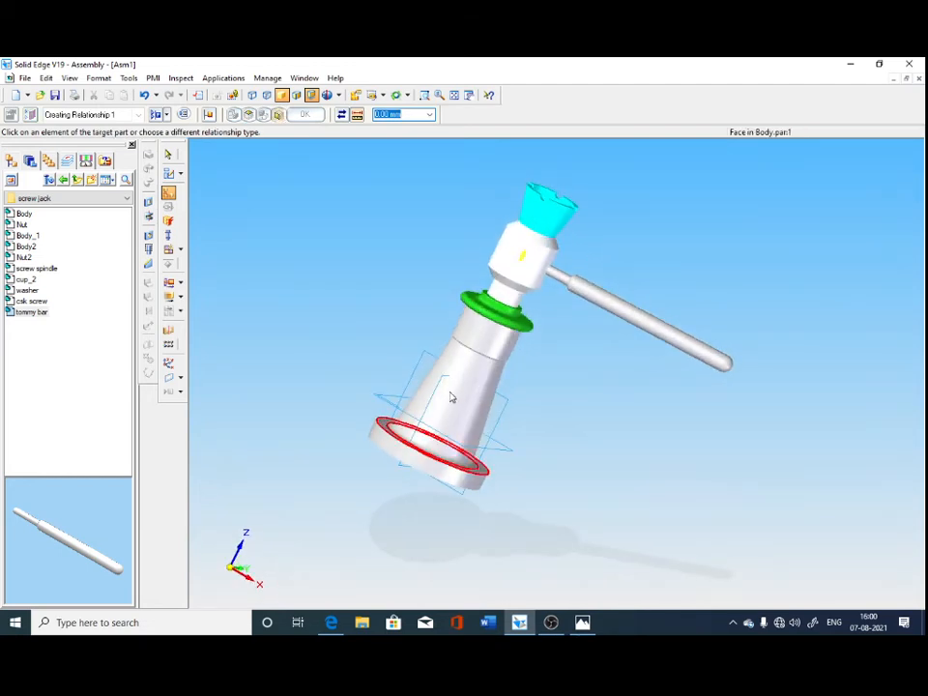
pyautogui.click(439, 386)
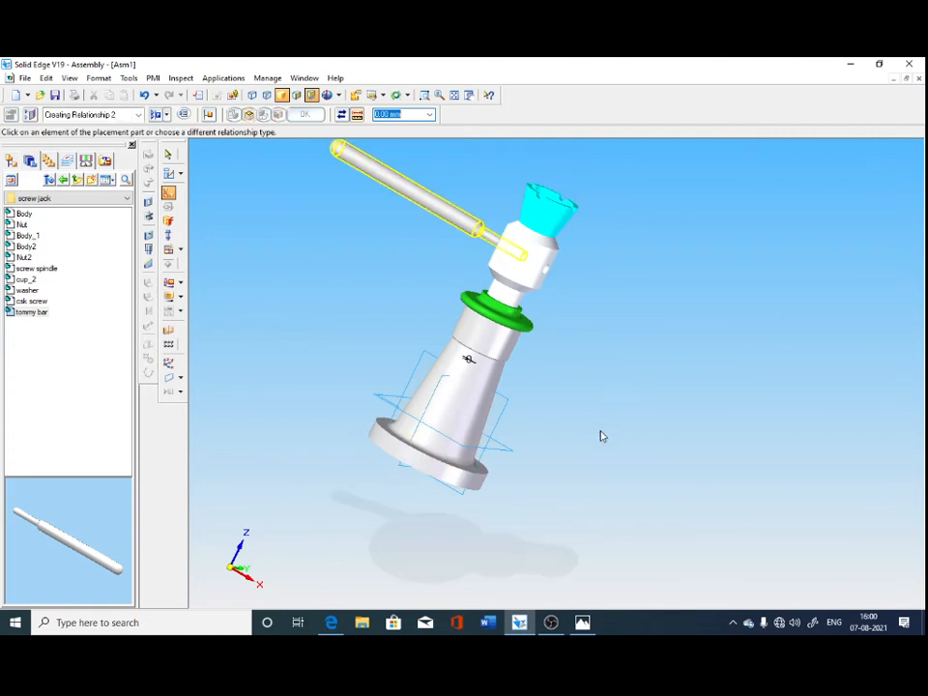
# Edit the tommy bar's offset from the Right (yz) plane, trying -15 mm and -30 mm before setting it to -20 mm.
pyautogui.moveTo(600, 435)
pyautogui.mouseDown(button='middle')
pyautogui.moveTo(475, 393)
pyautogui.moveTo(594, 422)
pyautogui.mouseUp(button='middle')
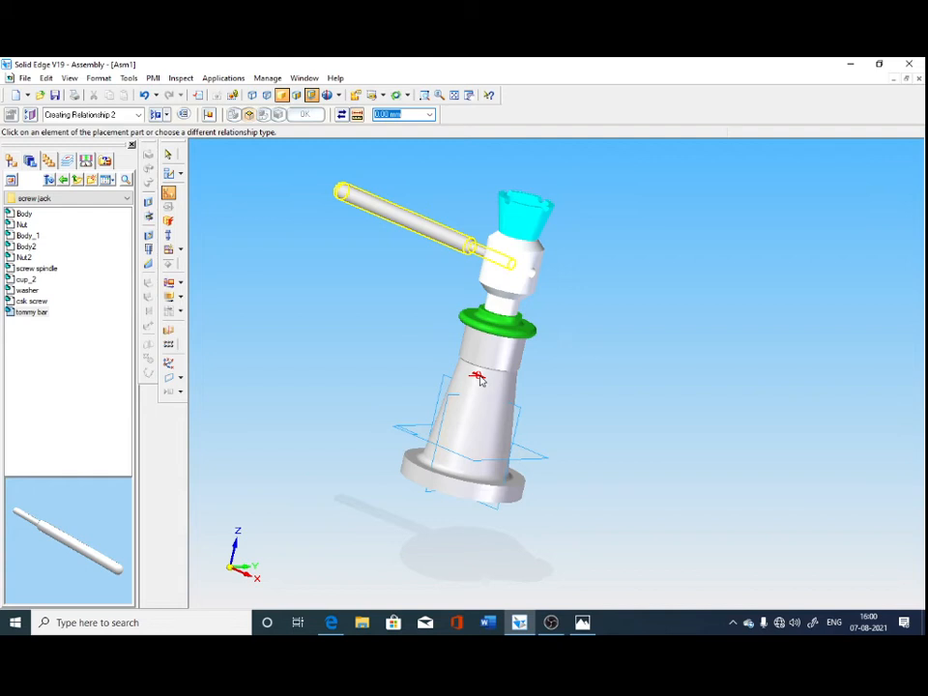
pyautogui.click(13, 162)
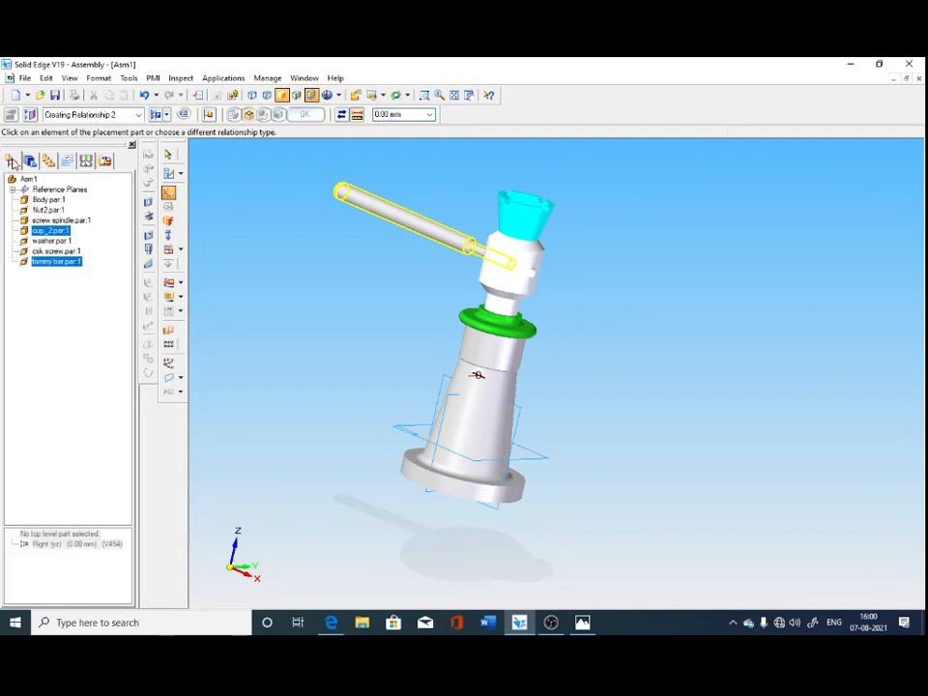
pyautogui.click(168, 155)
pyautogui.click(52, 263)
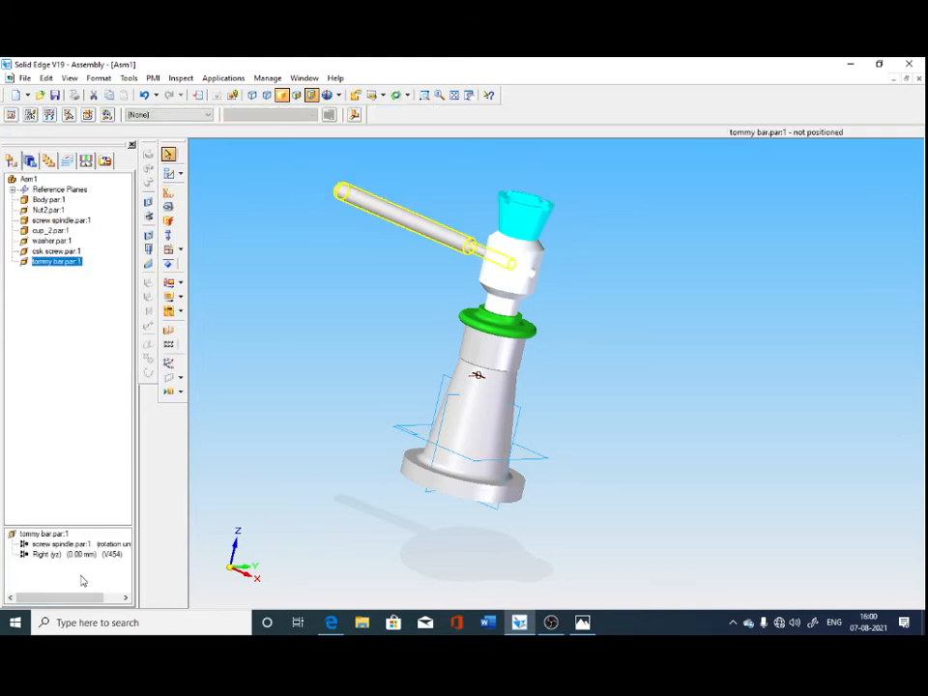
pyautogui.click(83, 555)
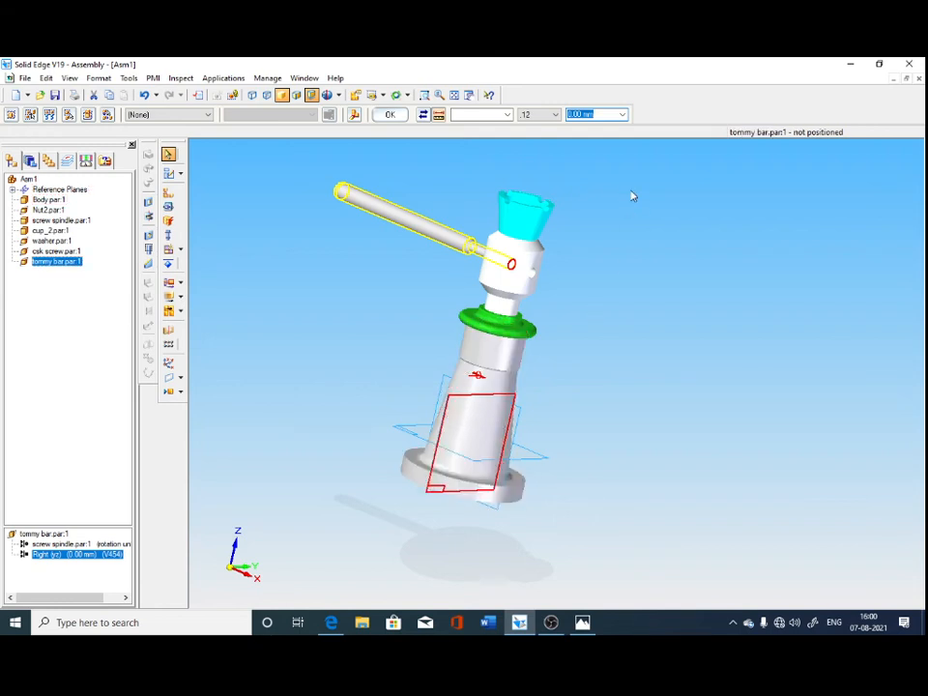
pyautogui.write('15')
pyautogui.press('Return')
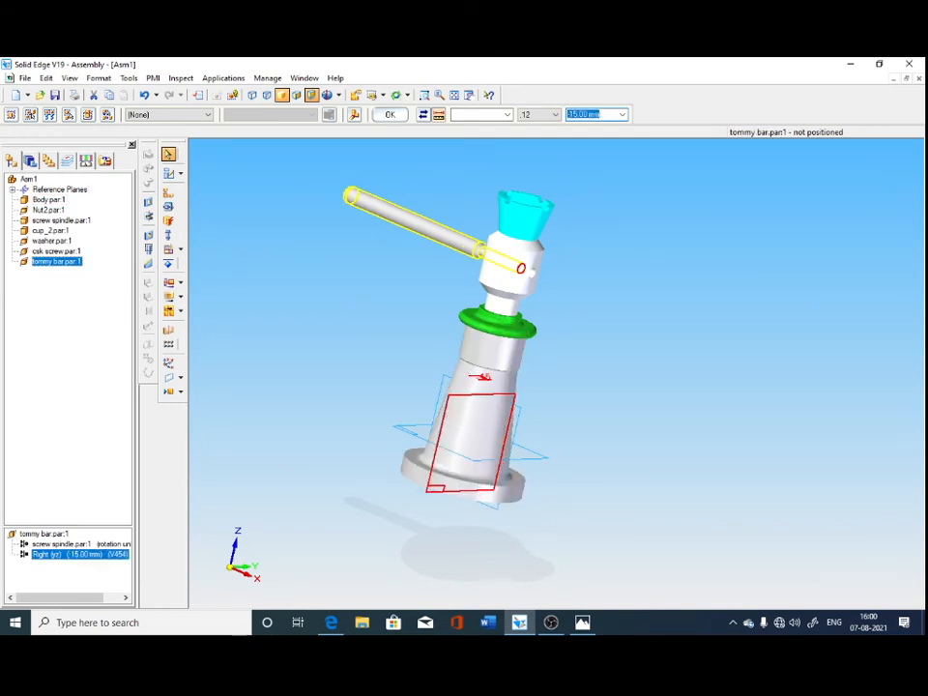
pyautogui.write('30')
pyautogui.press('Return')
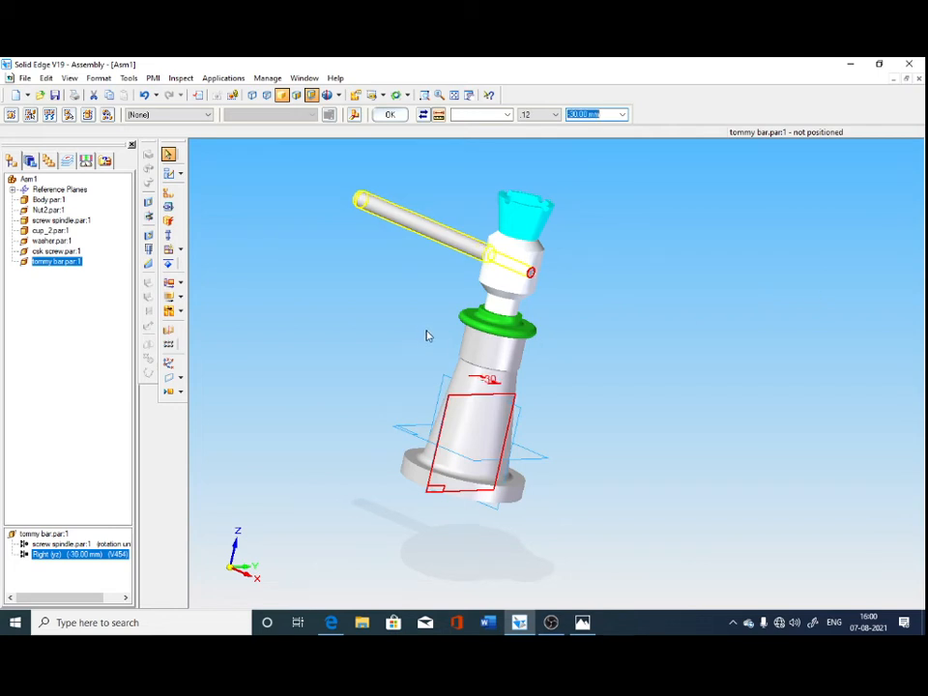
pyautogui.moveTo(426, 333); pyautogui.dragTo(490, 360, button='middle')
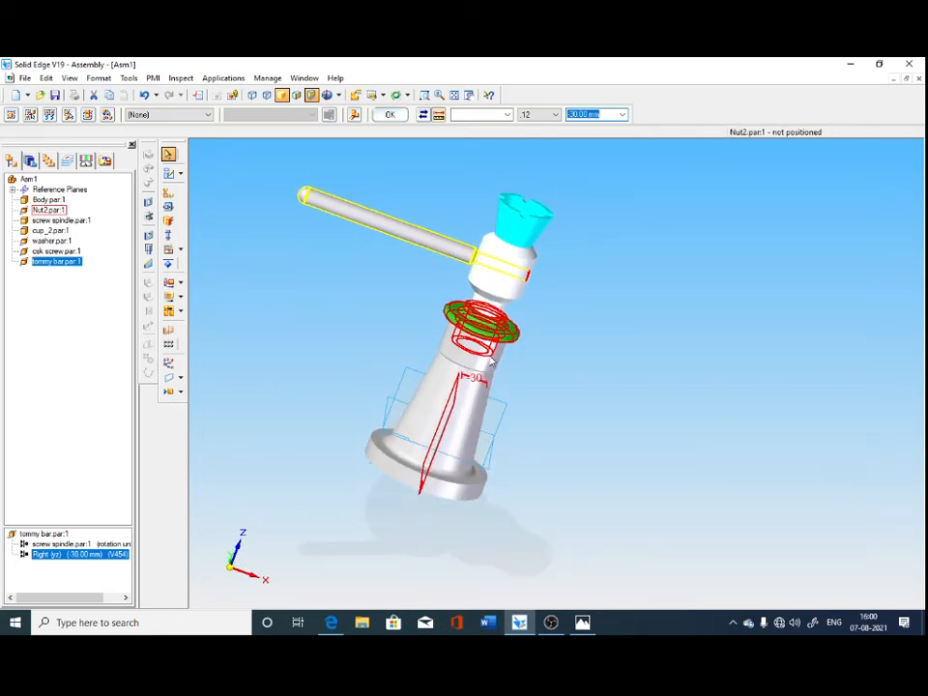
pyautogui.write('-20')
pyautogui.press('Return')
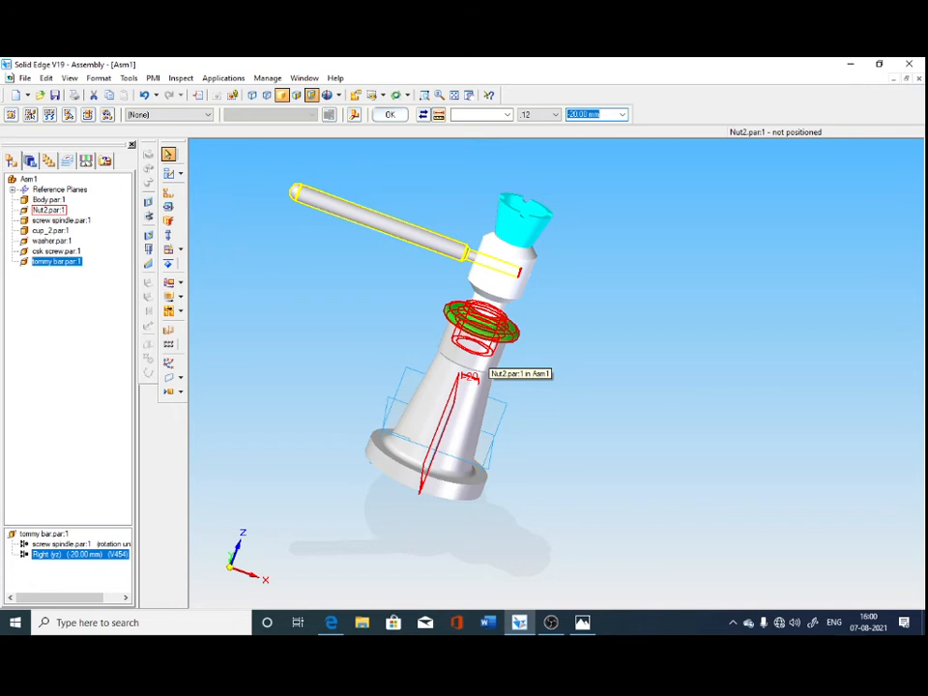
pyautogui.click(859, 425)
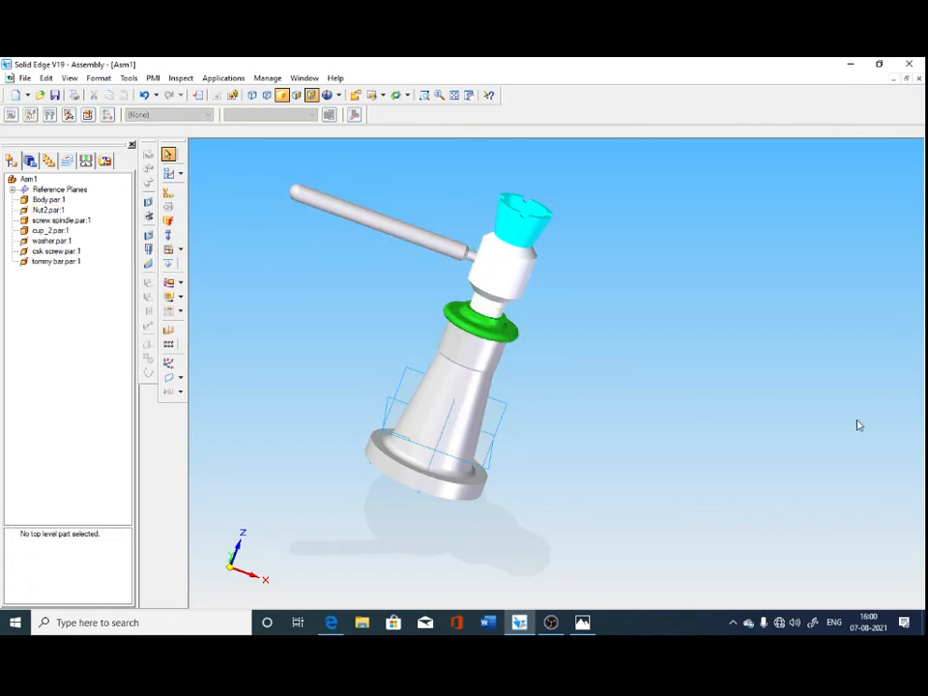
# Save the assembly as "Screw Jack assembly" in the screw jack folder on Local Disk (D:).
pyautogui.hotkey('ctrl', 's')
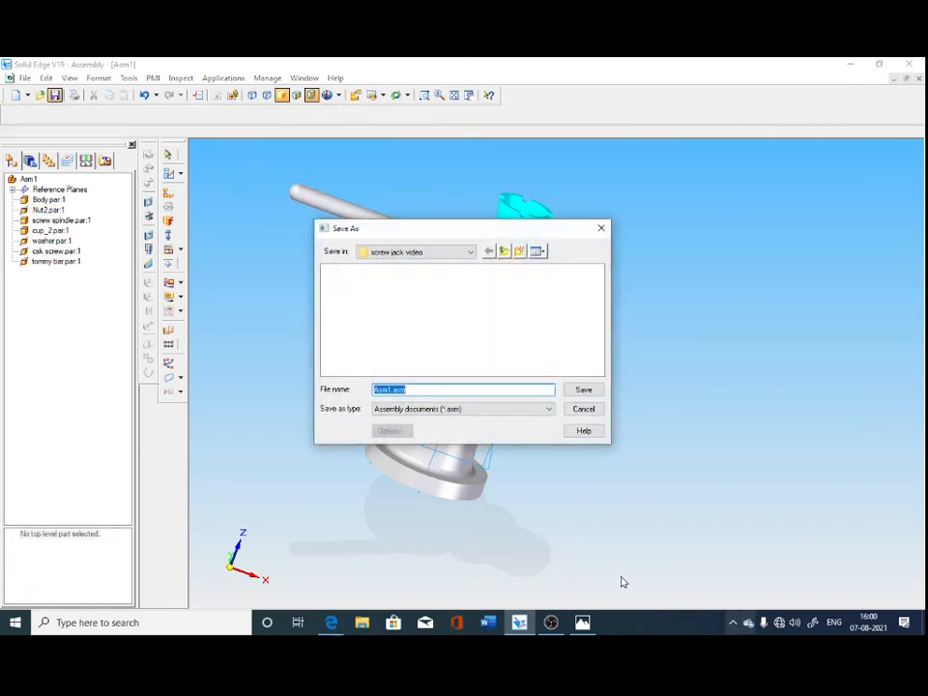
pyautogui.click(471, 252)
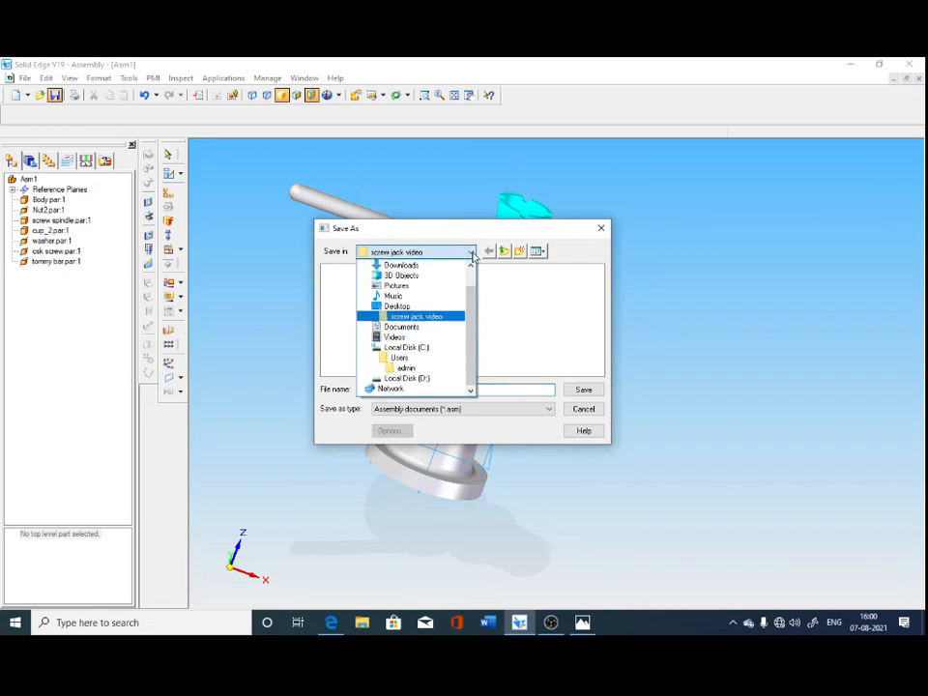
pyautogui.click(429, 378)
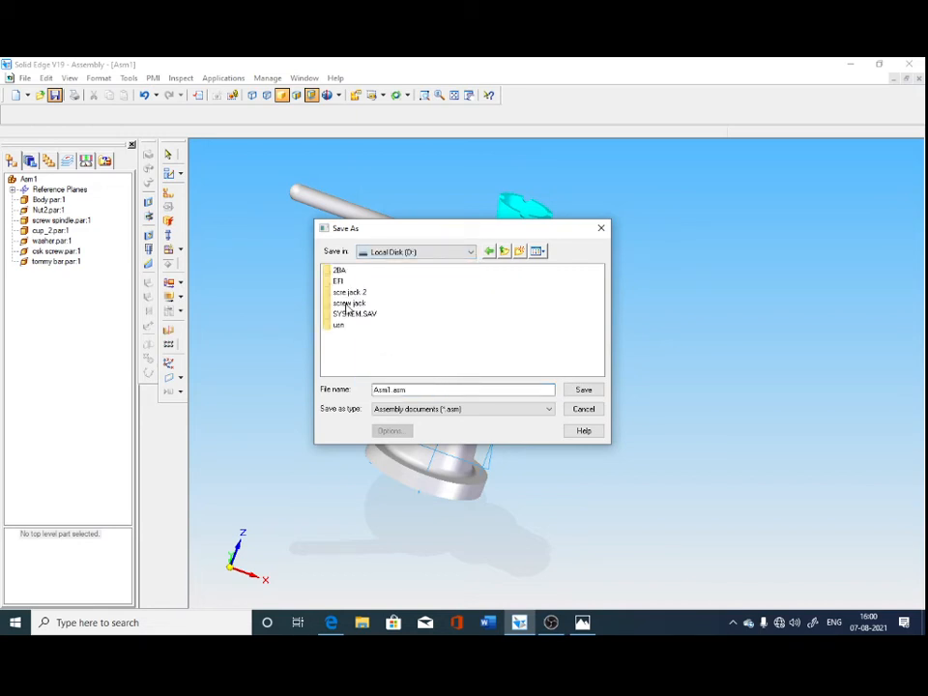
pyautogui.doubleClick(348, 304)
pyautogui.click(422, 390)
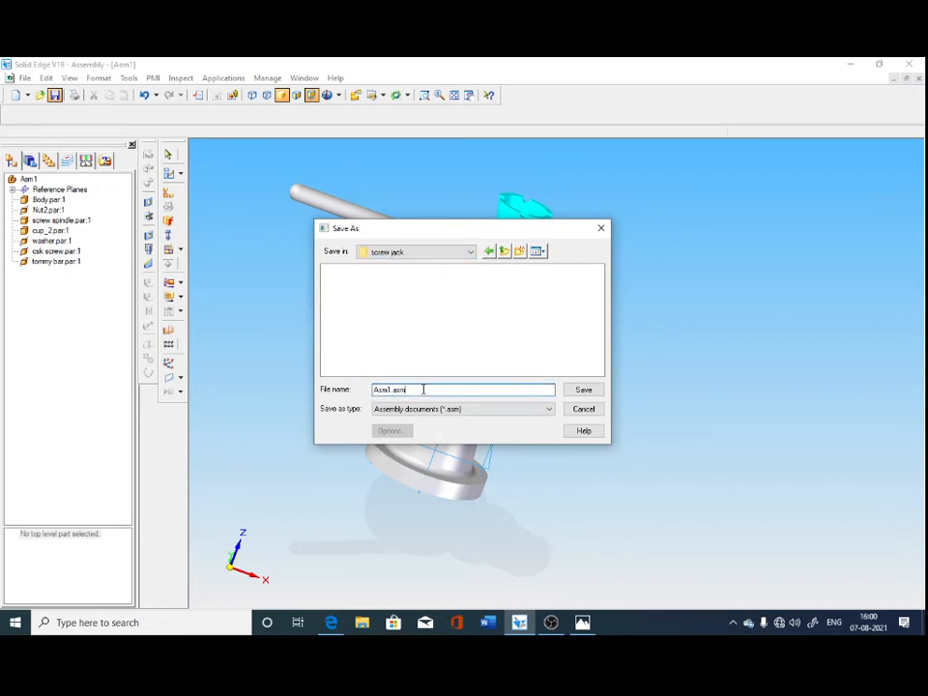
pyautogui.write('as')
pyautogui.write('Scre')
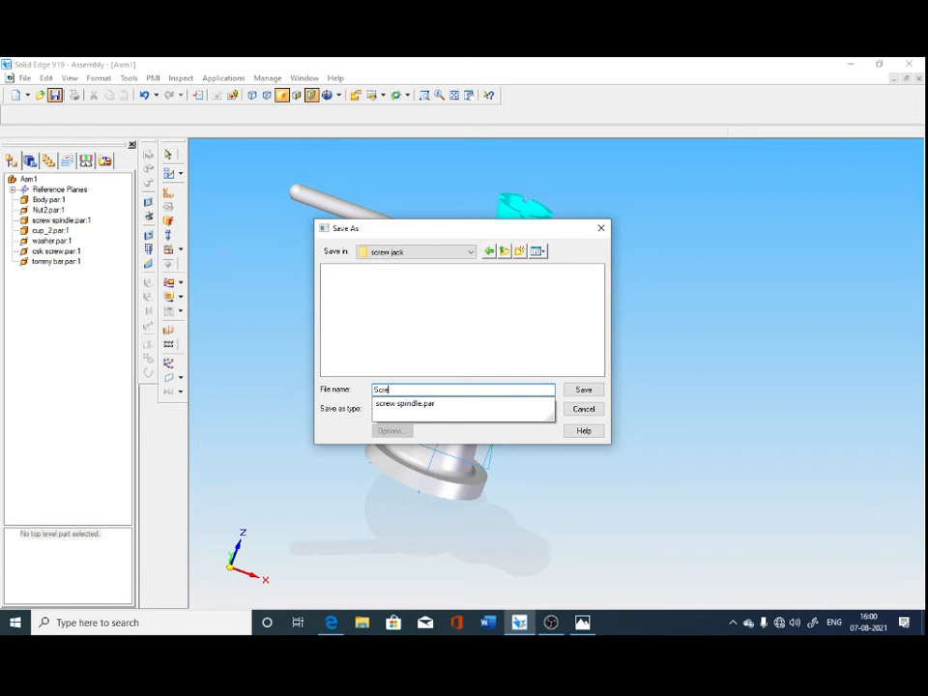
pyautogui.write('wJack assembly')
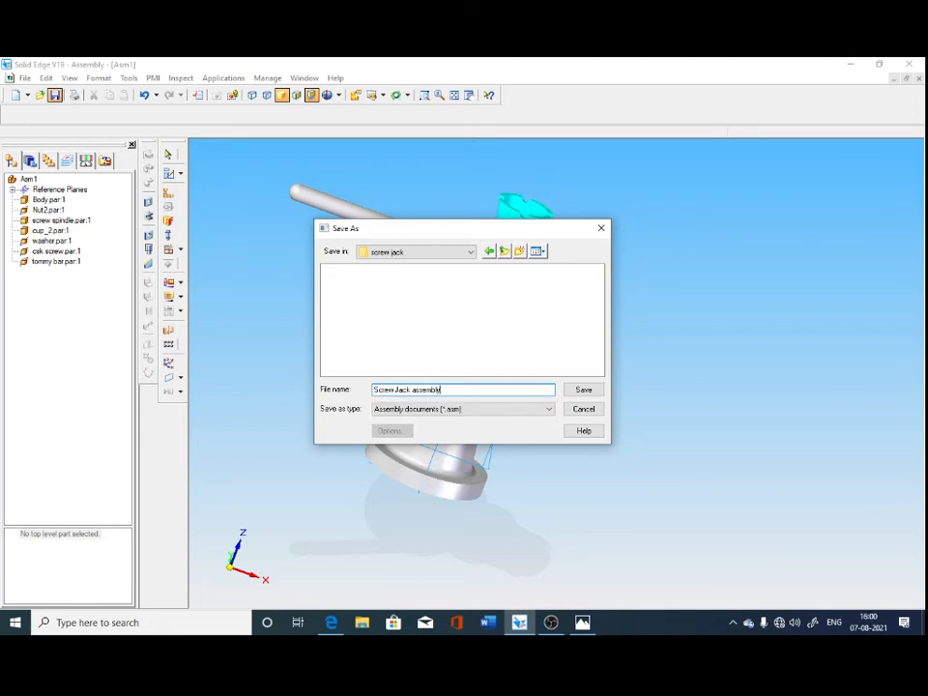
pyautogui.press('Return')
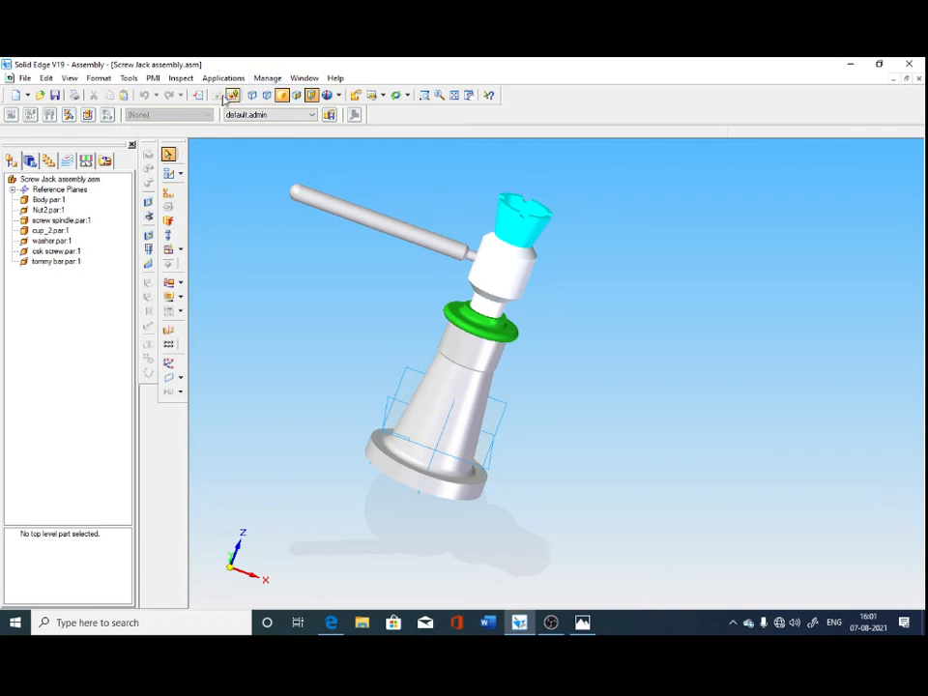
# Close the saved screw jack assembly and create a new drawing document.
pyautogui.moveTo(858, 336); pyautogui.dragTo(798, 315, button='middle')
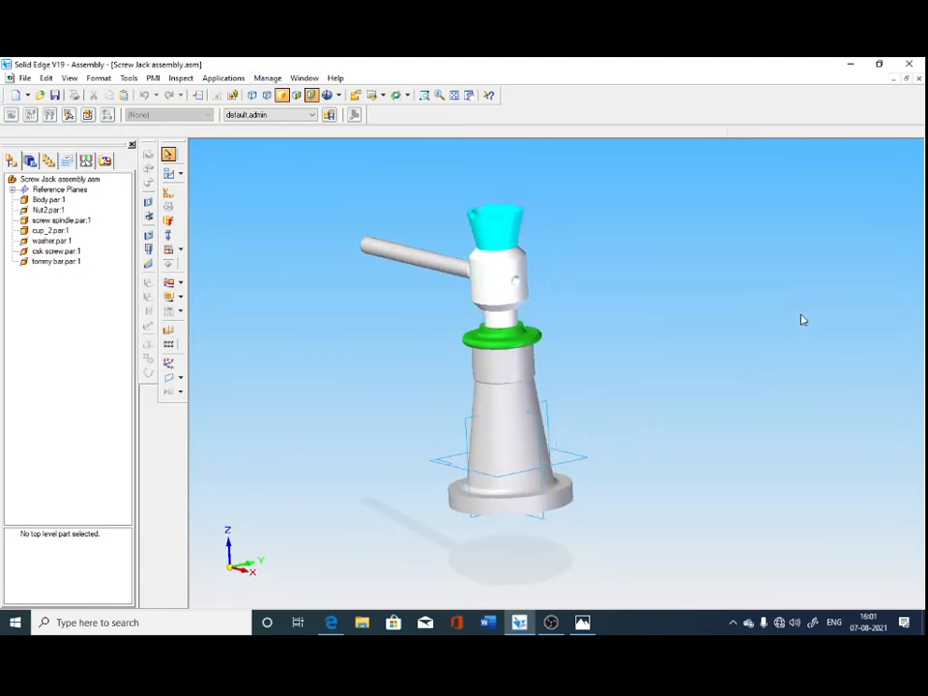
pyautogui.click(920, 79)
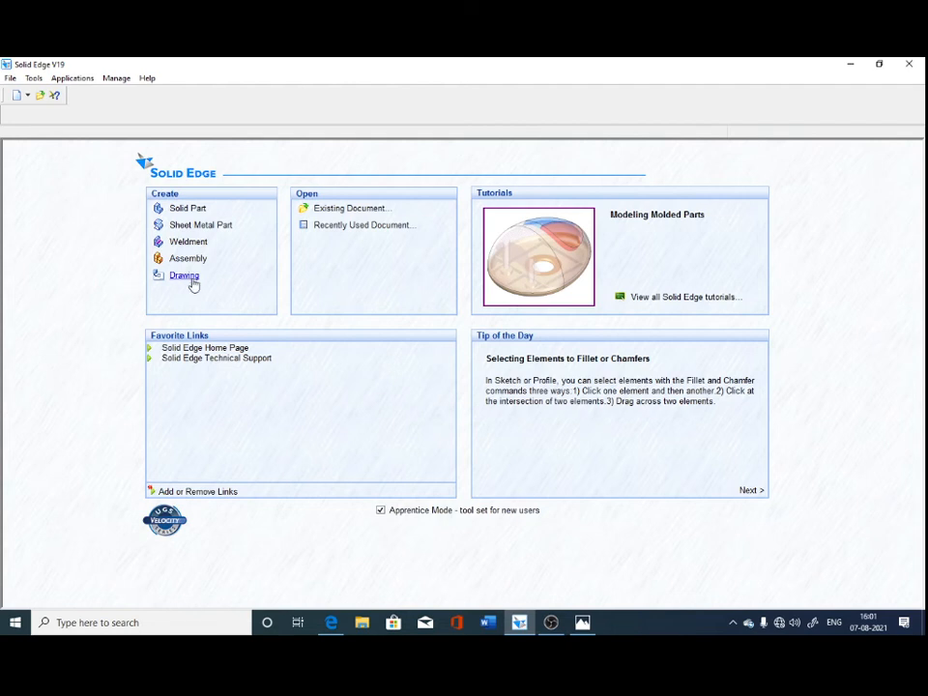
pyautogui.click(193, 281)
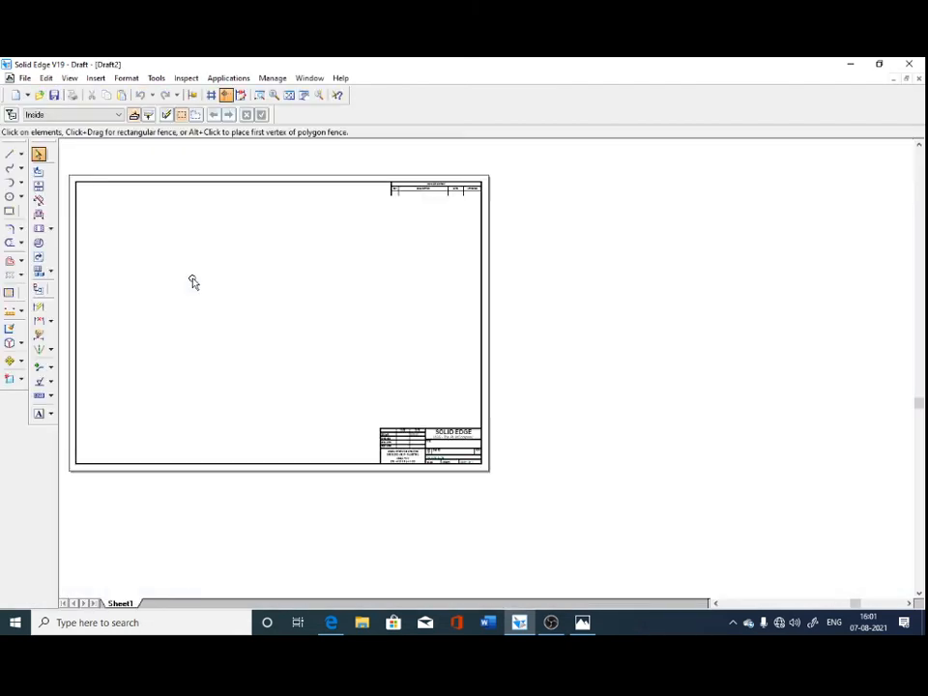
# Set the size of Sheet1 to the standard A4 Wide (297mm x 210mm).
pyautogui.rightClick(134, 604)
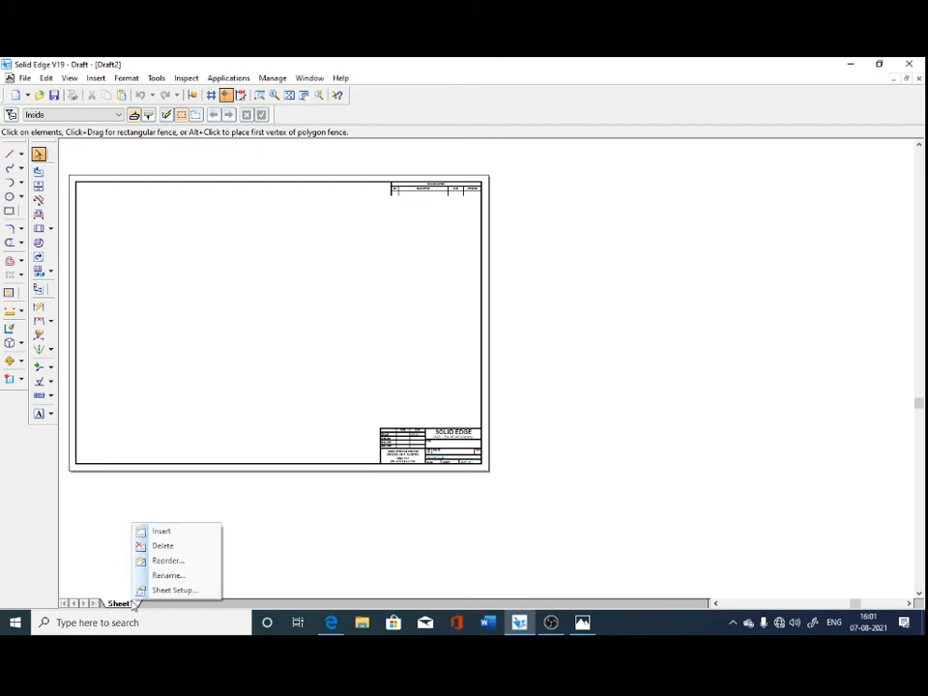
pyautogui.click(193, 591)
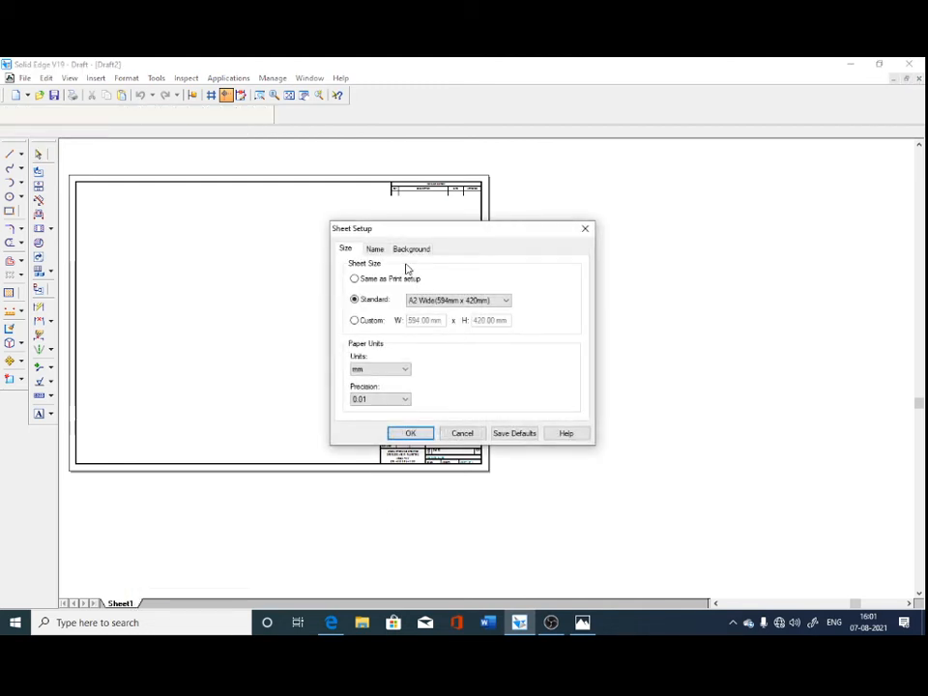
pyautogui.click(456, 300)
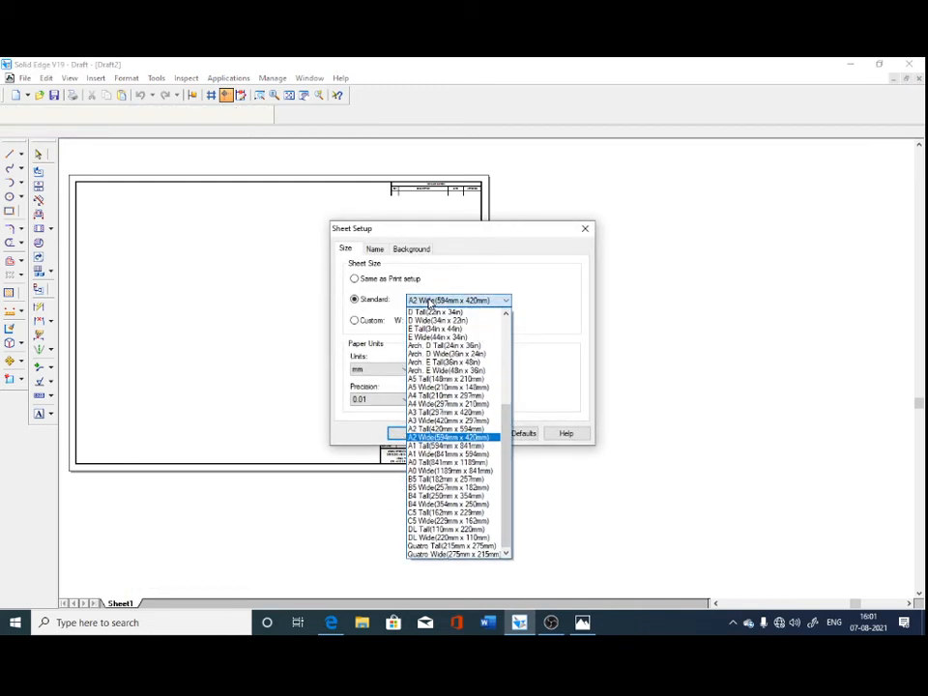
pyautogui.click(446, 404)
pyautogui.click(408, 433)
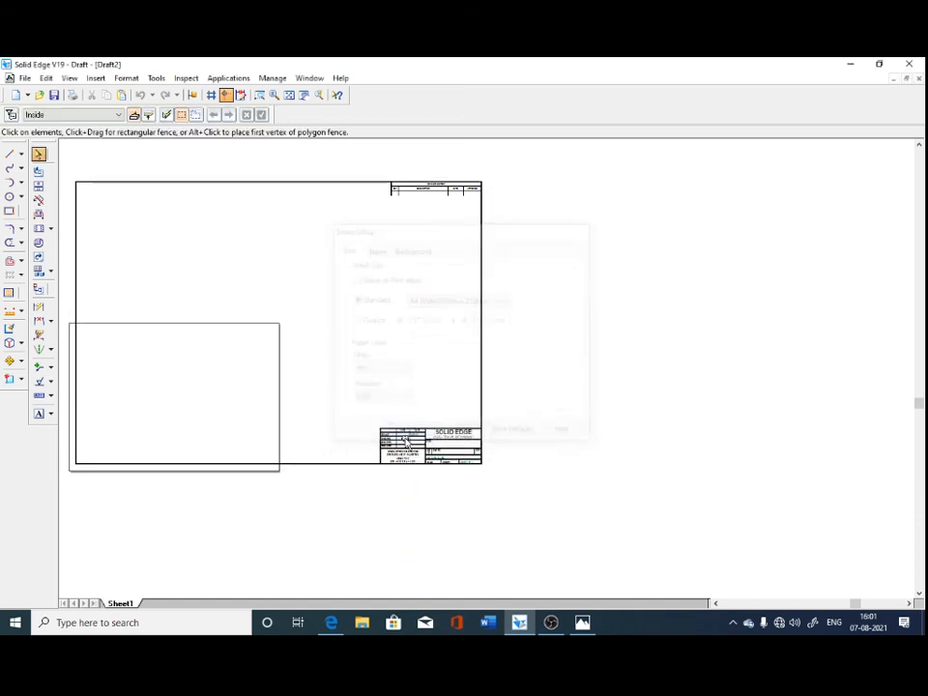
pyautogui.click(302, 95)
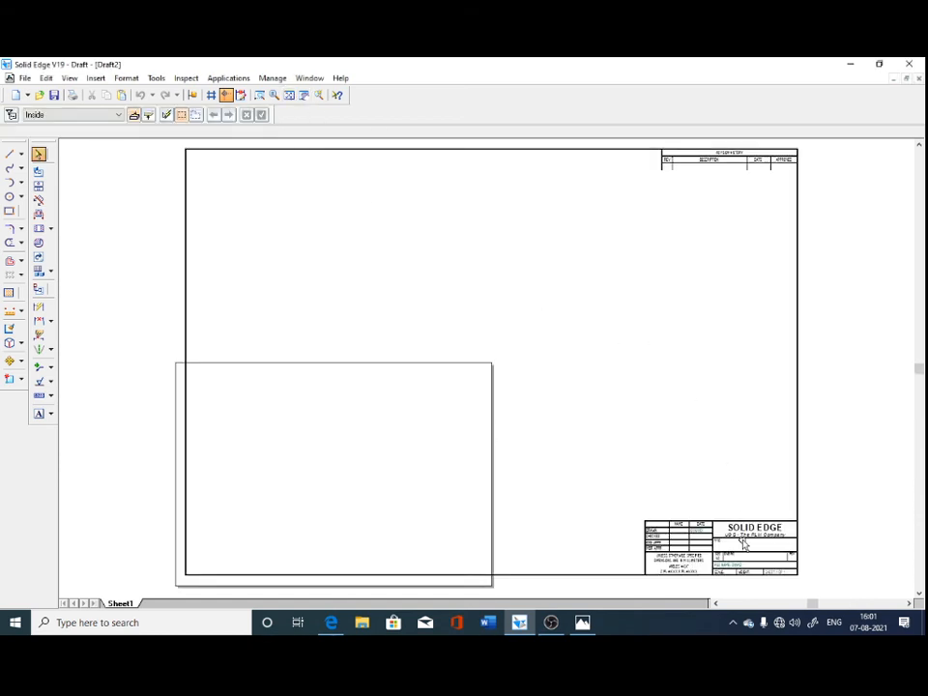
# Display the drawing's background sheets and open A4-Sheet.
pyautogui.rightClick(120, 604)
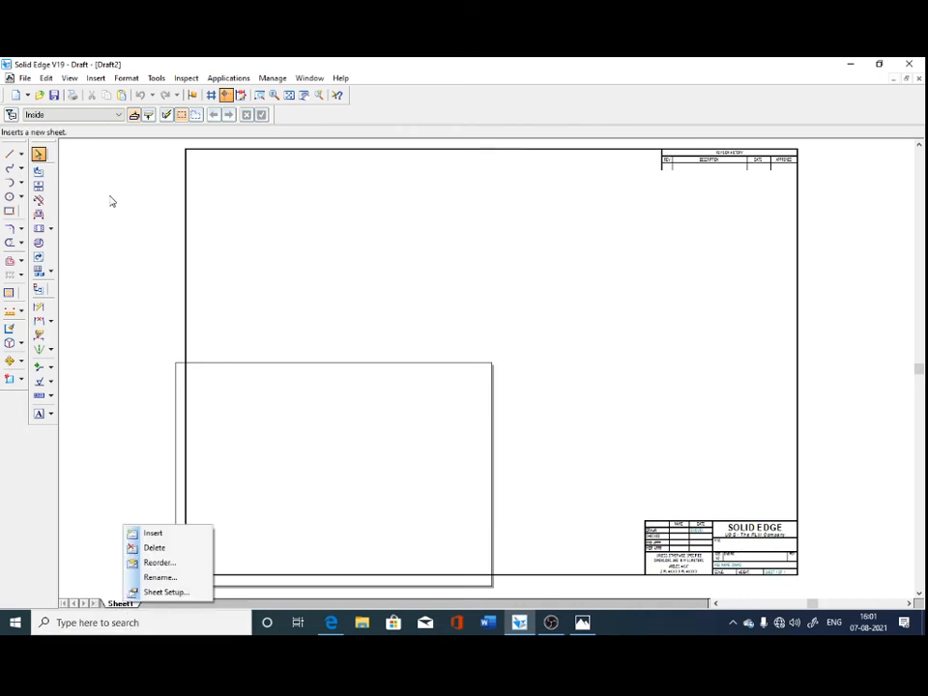
pyautogui.click(112, 201)
pyautogui.click(69, 81)
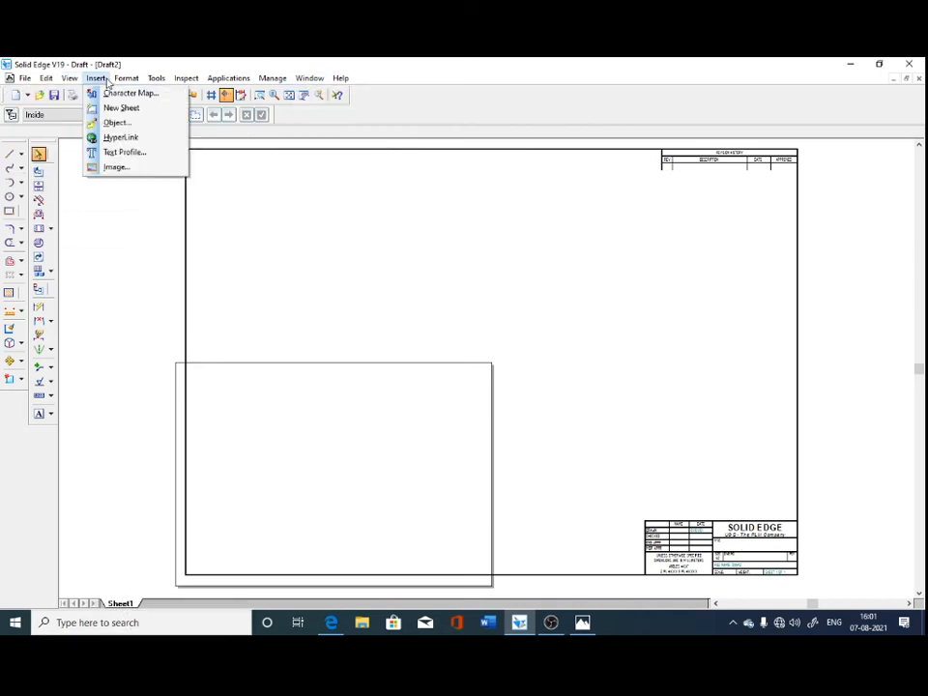
pyautogui.click(105, 92)
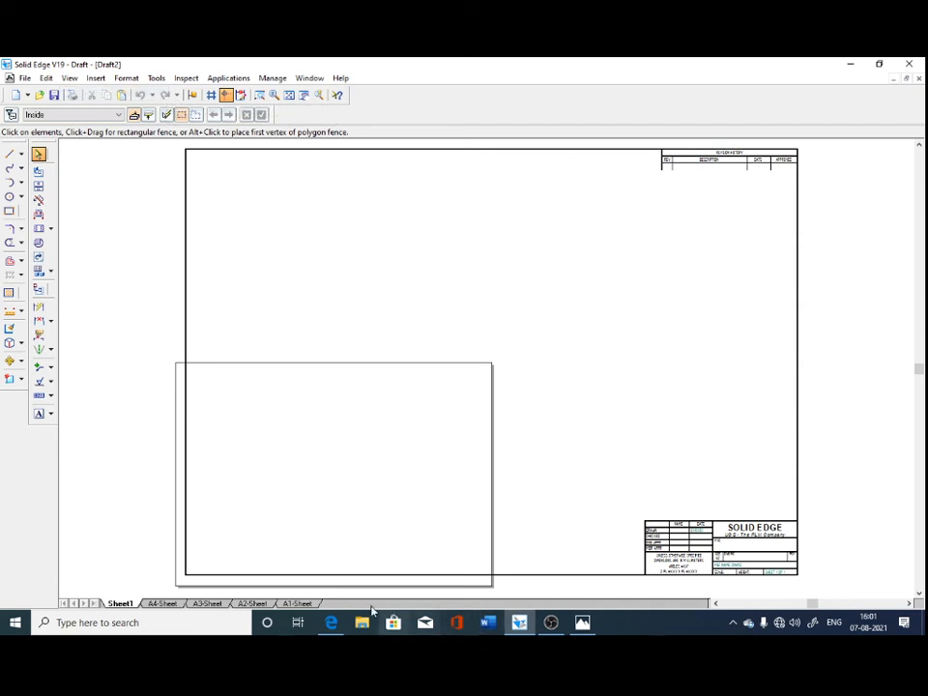
pyautogui.click(164, 603)
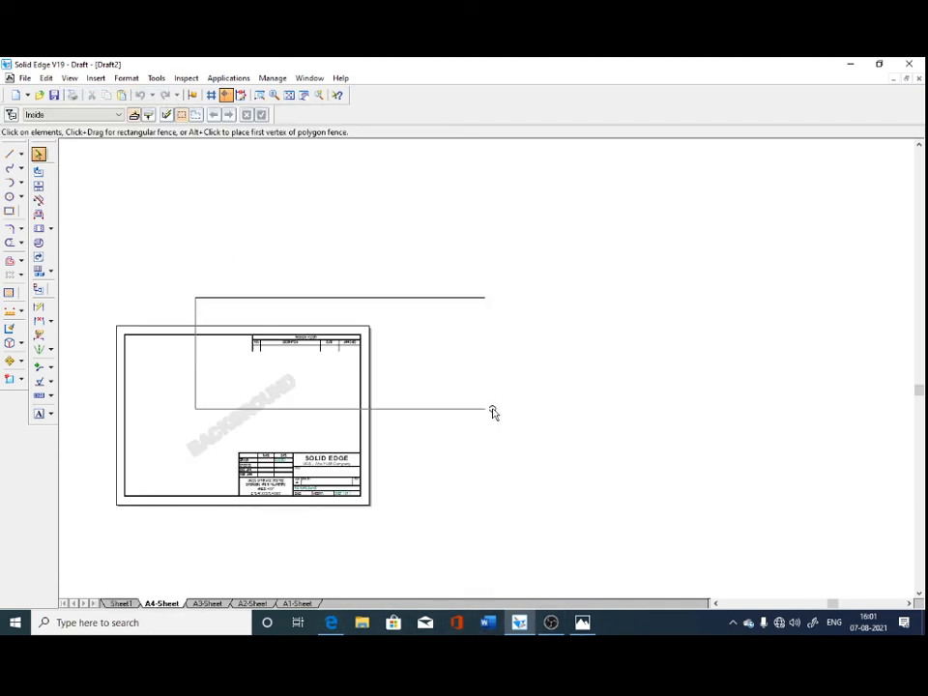
# Delete the revision table and title block from the A4-Sheet background, keeping the border, and hide the background sheets.
pyautogui.moveTo(493, 413); pyautogui.dragTo(504, 413)
pyautogui.press('Delete')
pyautogui.moveTo(195, 429); pyautogui.dragTo(532, 566)
pyautogui.press('Delete')
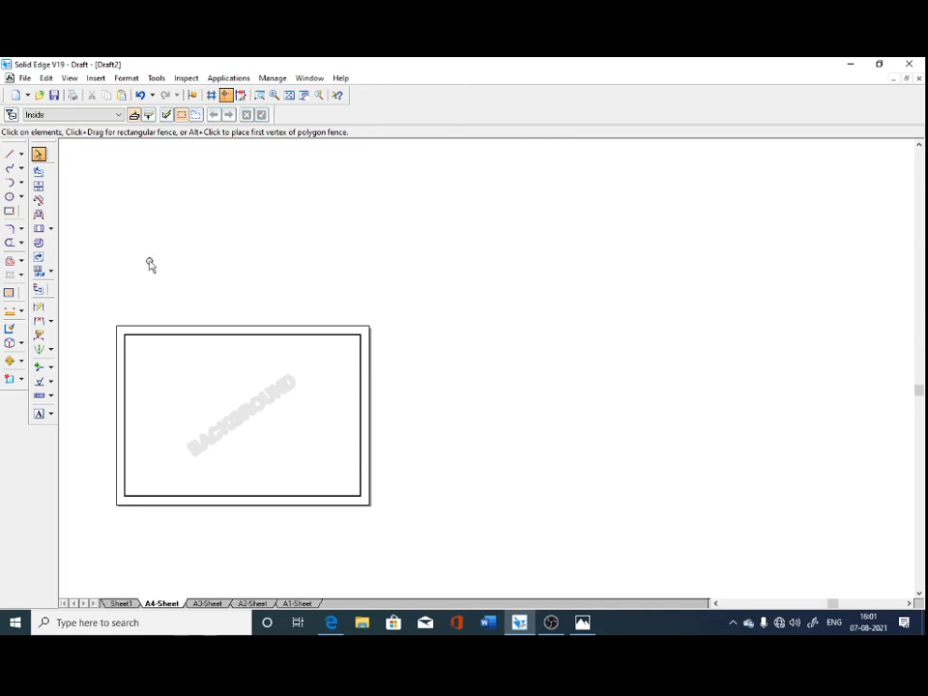
pyautogui.click(69, 77)
pyautogui.click(87, 91)
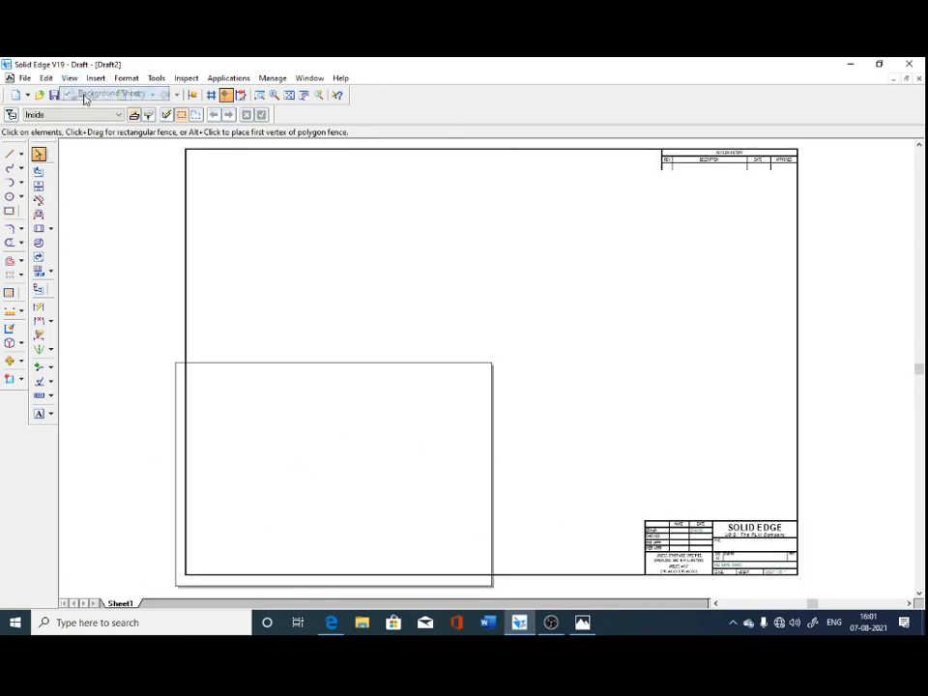
# Assign A4-Sheet as the background of Sheet1 and fit the sheet in the view.
pyautogui.rightClick(118, 603)
pyautogui.click(147, 591)
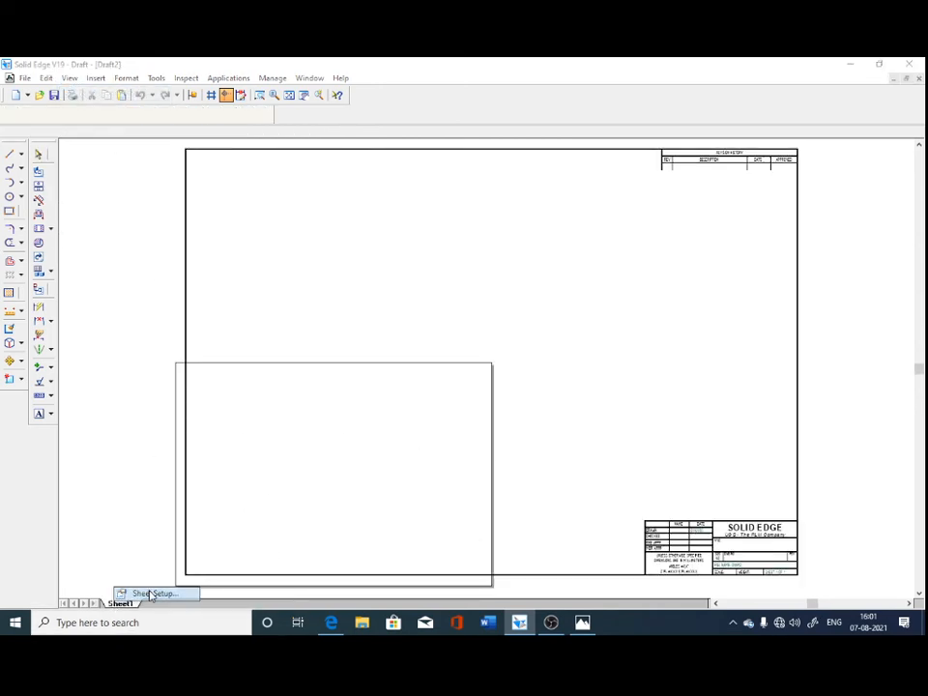
pyautogui.click(411, 248)
pyautogui.click(490, 283)
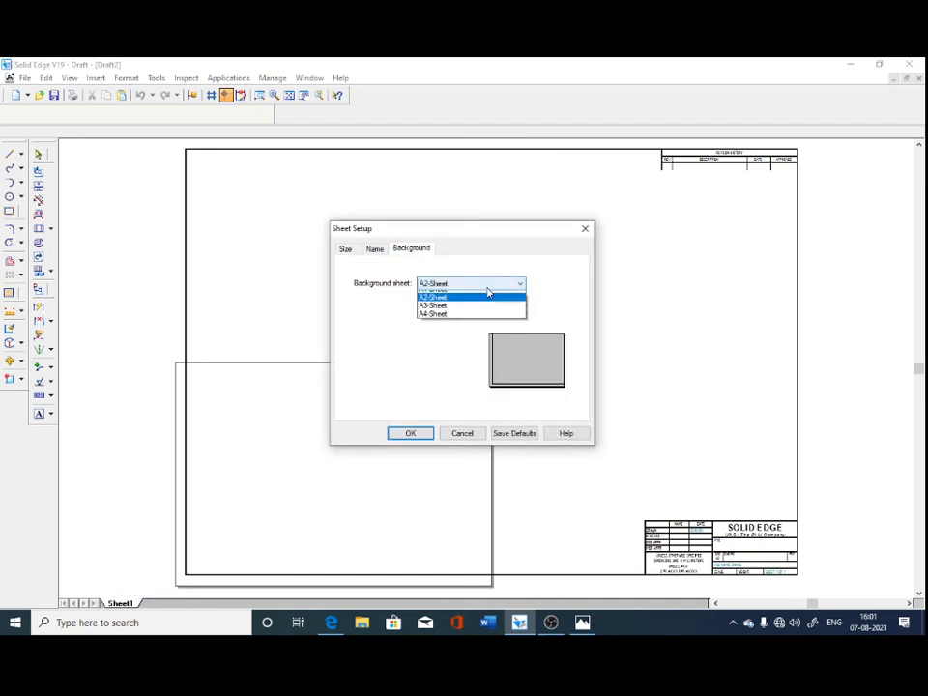
pyautogui.click(437, 328)
pyautogui.click(409, 435)
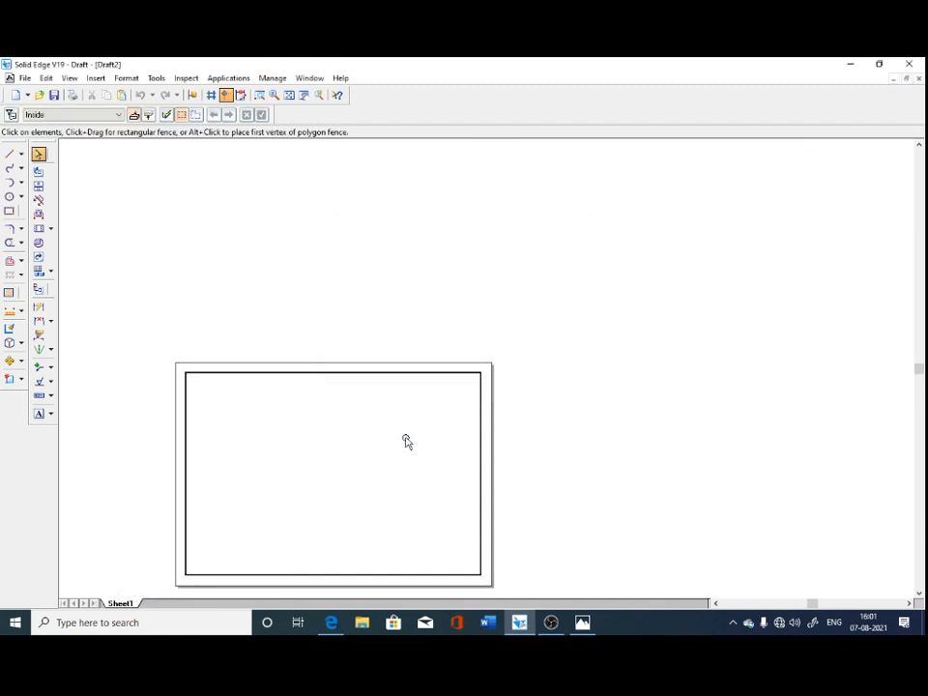
pyautogui.click(302, 95)
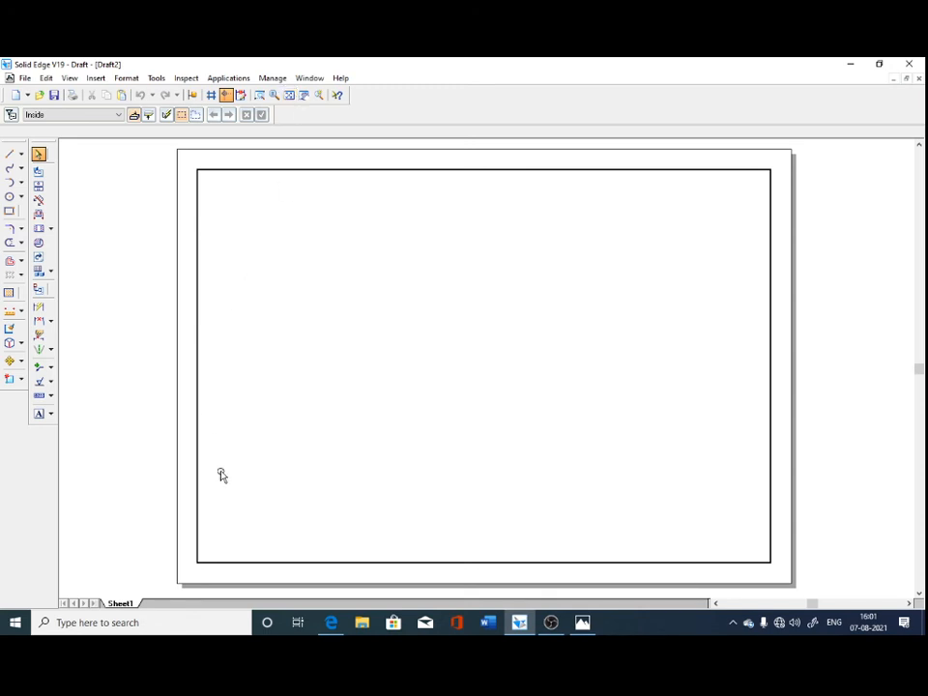
# Create a front drawing view of Screw Jack assembly with the Drawing View Wizard and place it in the sheet's upper-left area.
pyautogui.click(41, 175)
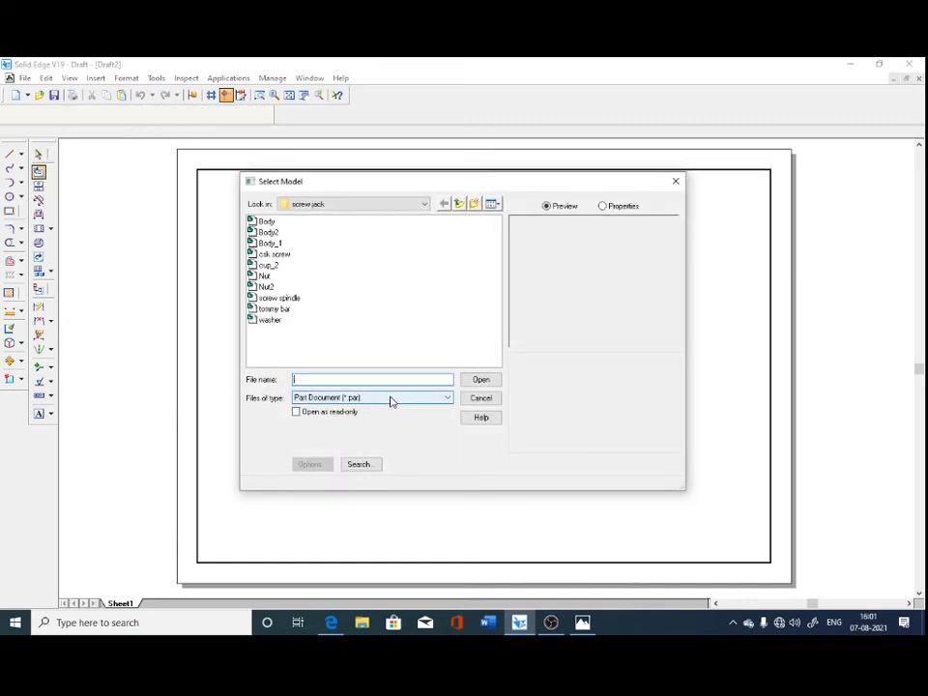
pyautogui.click(329, 401)
pyautogui.click(328, 416)
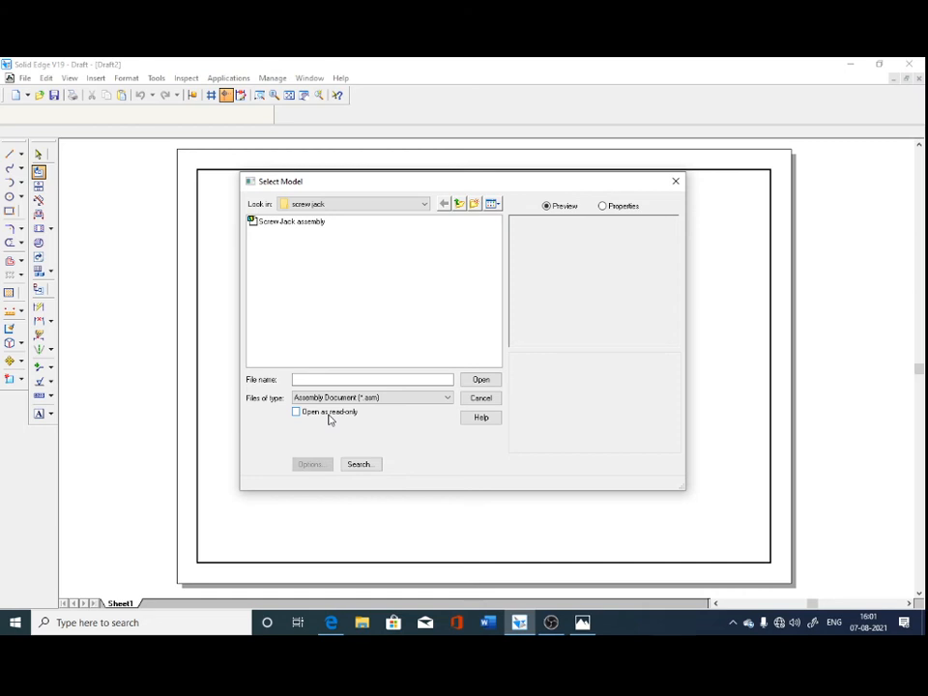
pyautogui.click(289, 224)
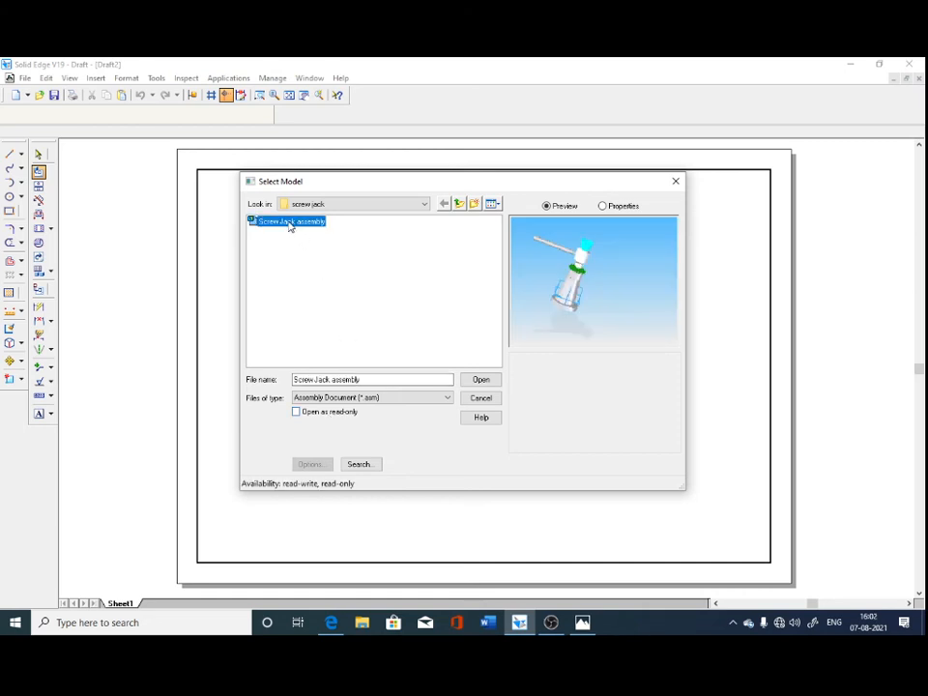
pyautogui.click(482, 379)
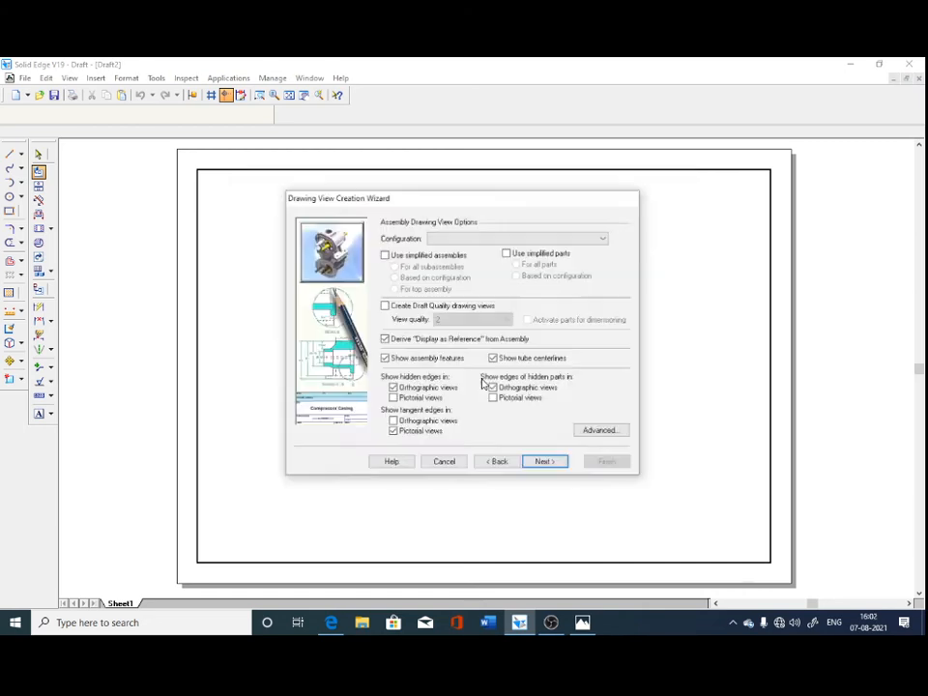
pyautogui.click(544, 463)
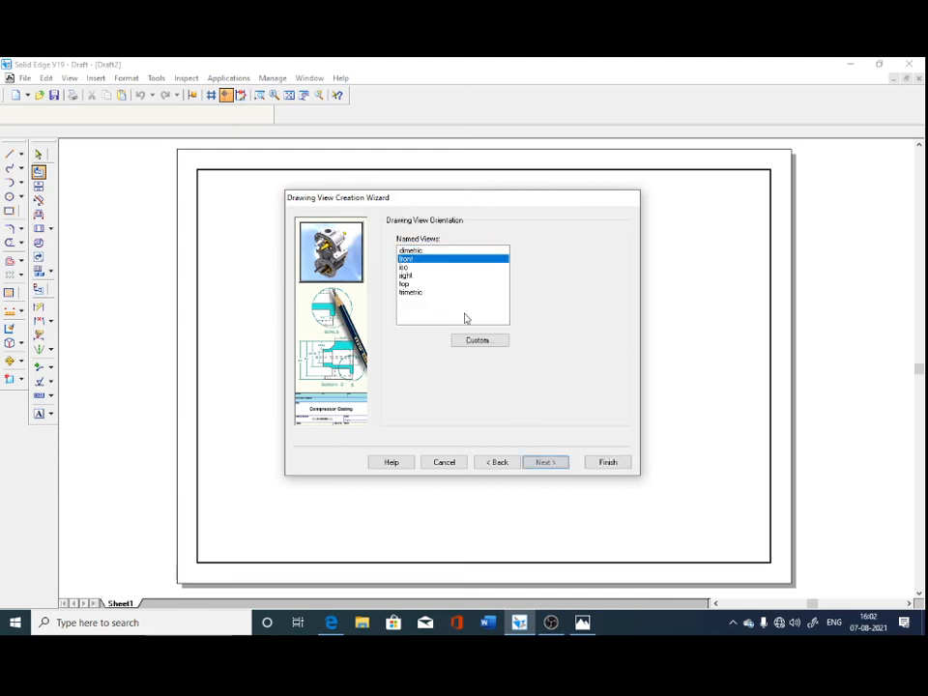
pyautogui.click(552, 465)
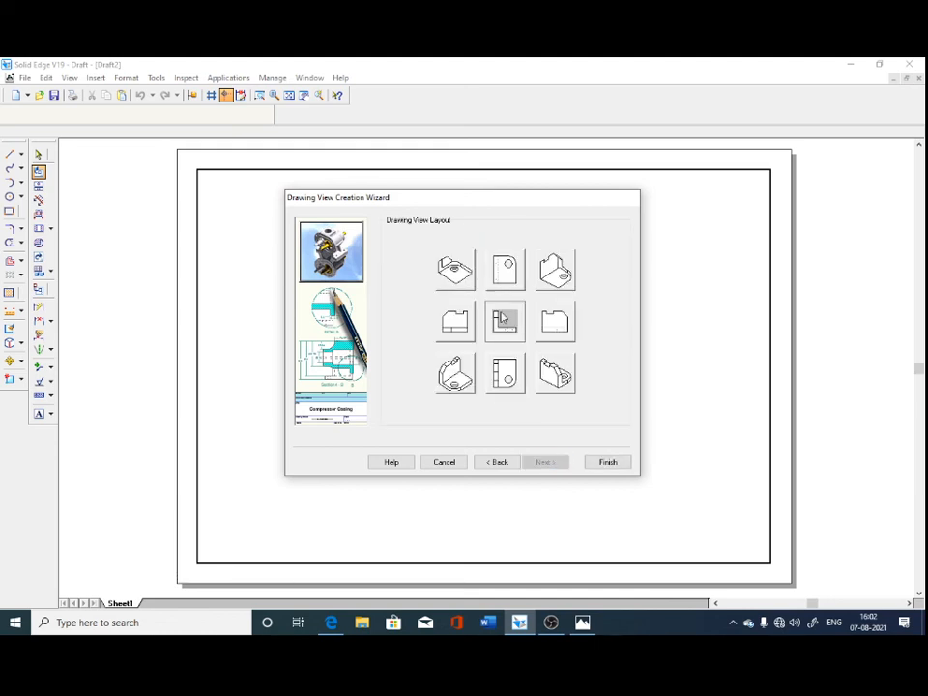
pyautogui.click(607, 462)
pyautogui.click(313, 266)
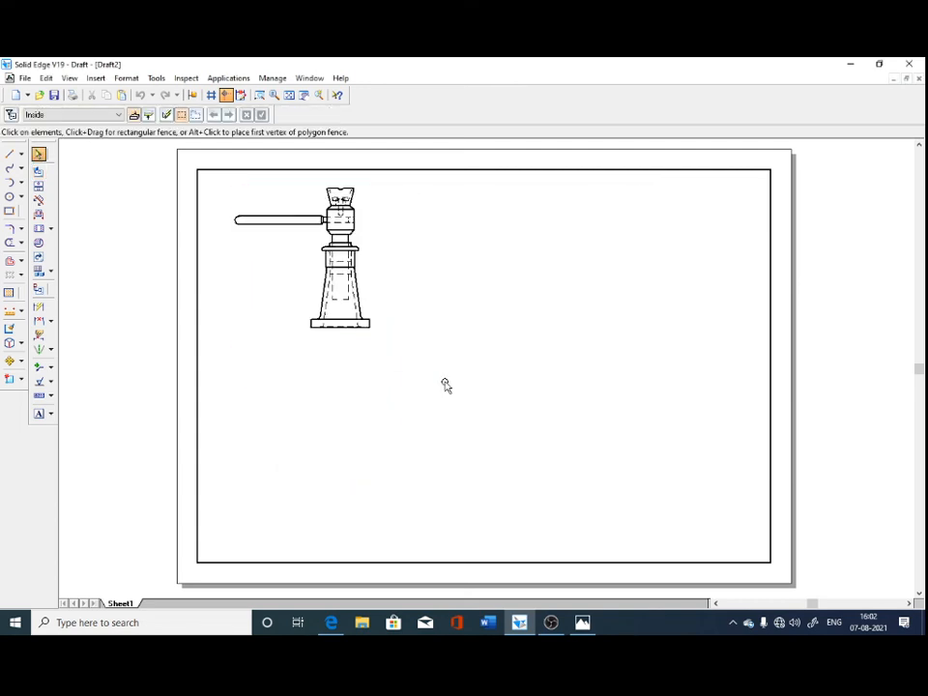
# Add principal views projected from the front view: one directly below it and one to its right.
pyautogui.click(38, 185)
pyautogui.click(322, 263)
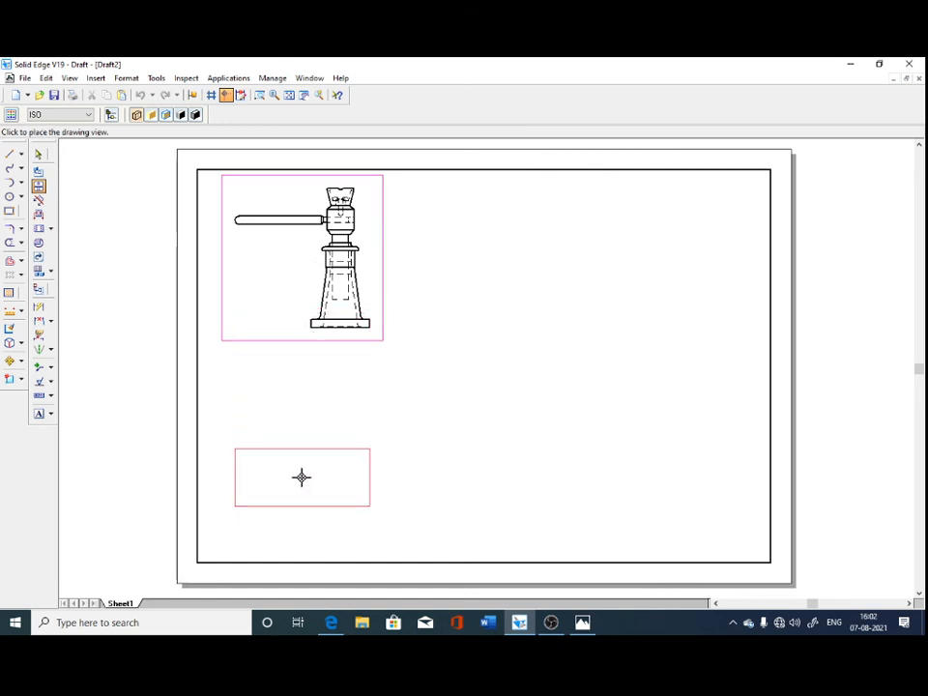
pyautogui.click(300, 477)
pyautogui.click(323, 294)
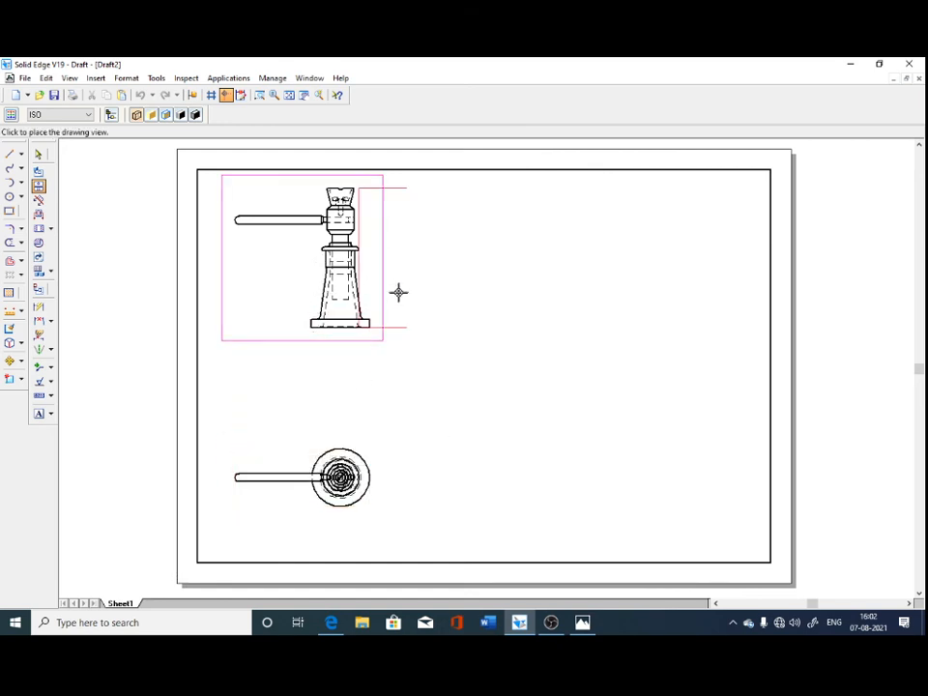
pyautogui.click(566, 275)
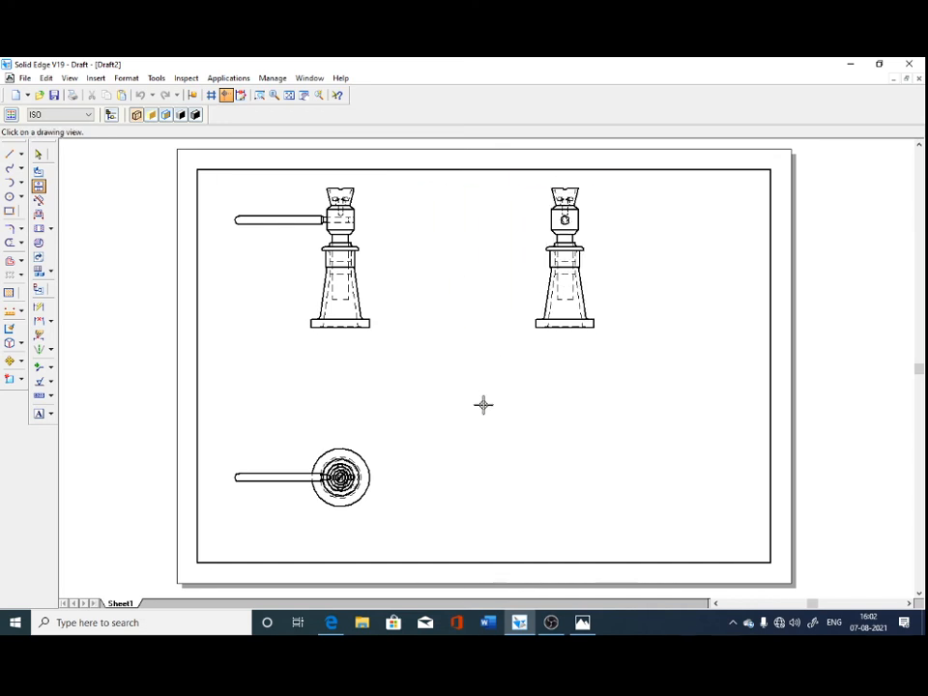
pyautogui.click(323, 277)
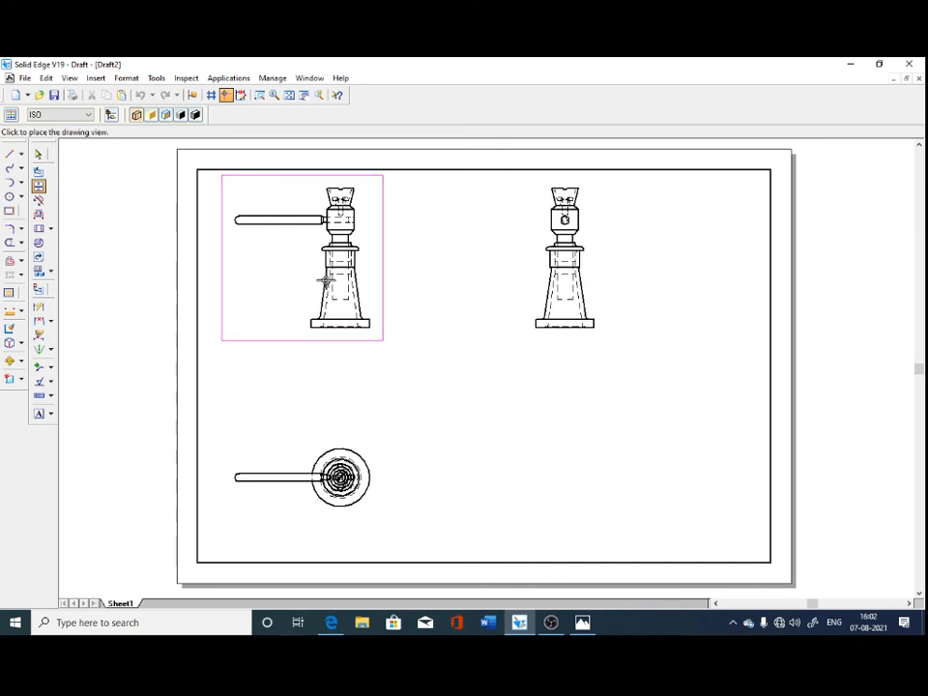
pyautogui.click(39, 154)
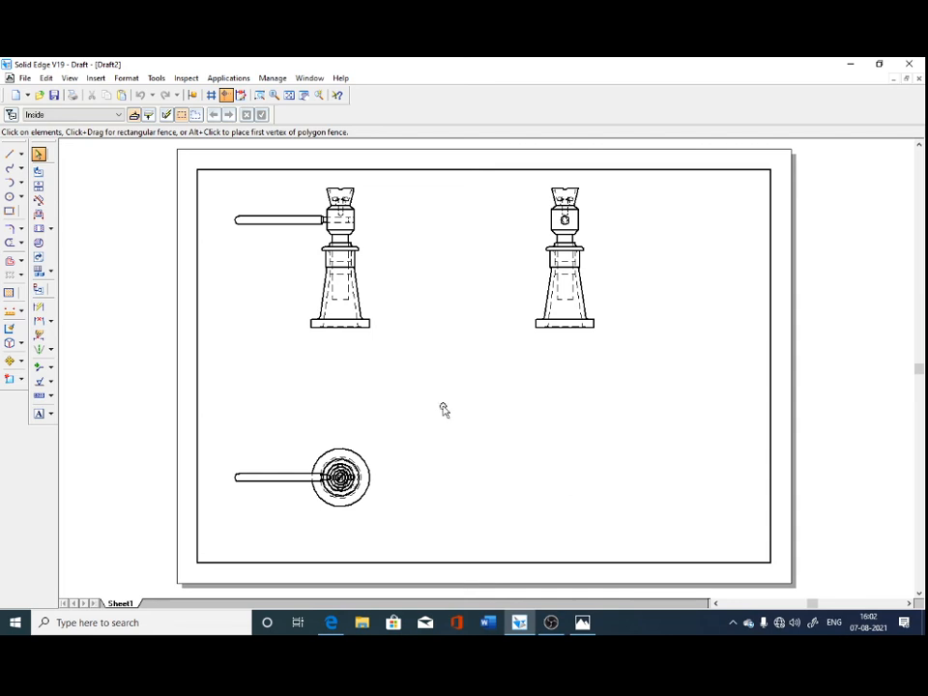
pyautogui.click(317, 491)
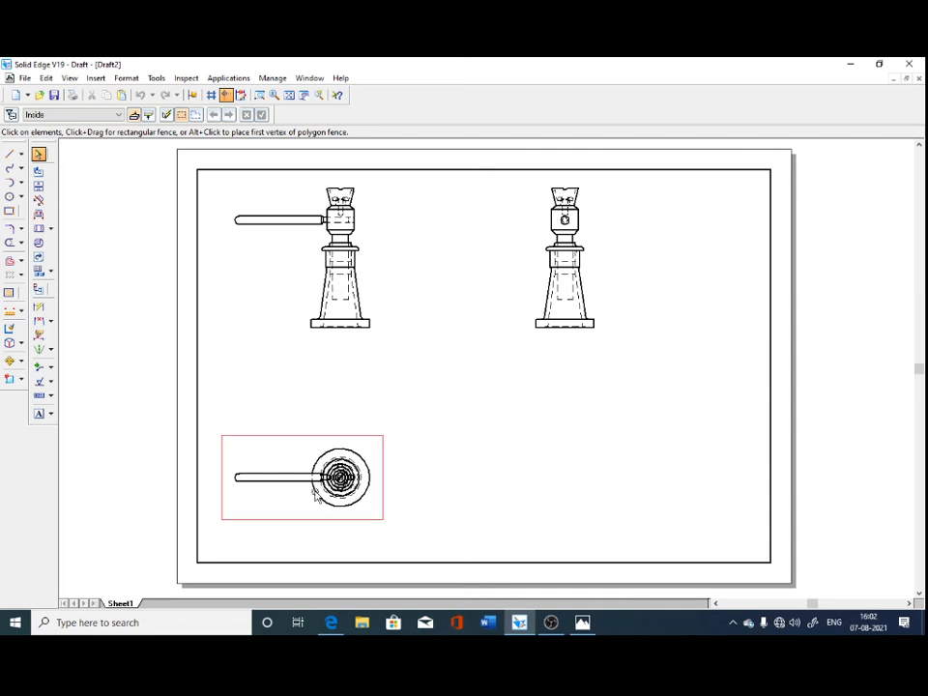
pyautogui.click(563, 302)
pyautogui.click(525, 400)
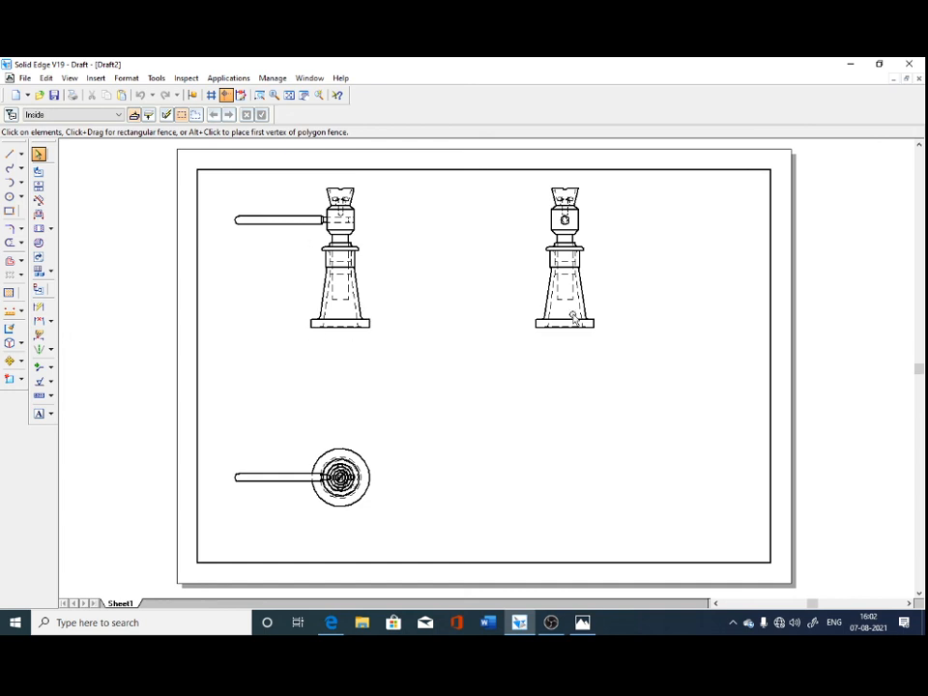
pyautogui.click(338, 328)
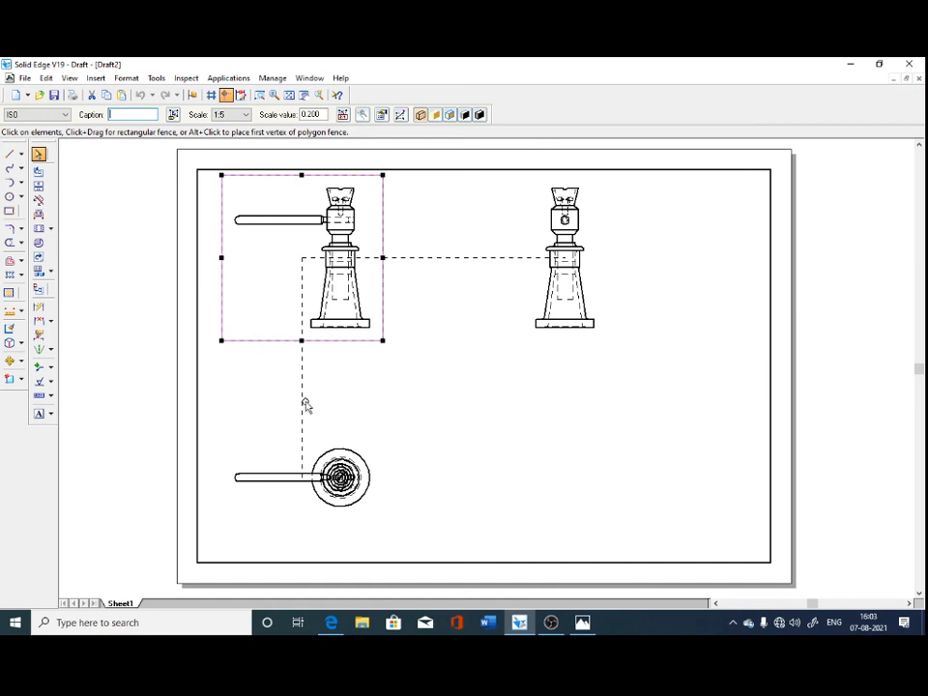
pyautogui.click(302, 262)
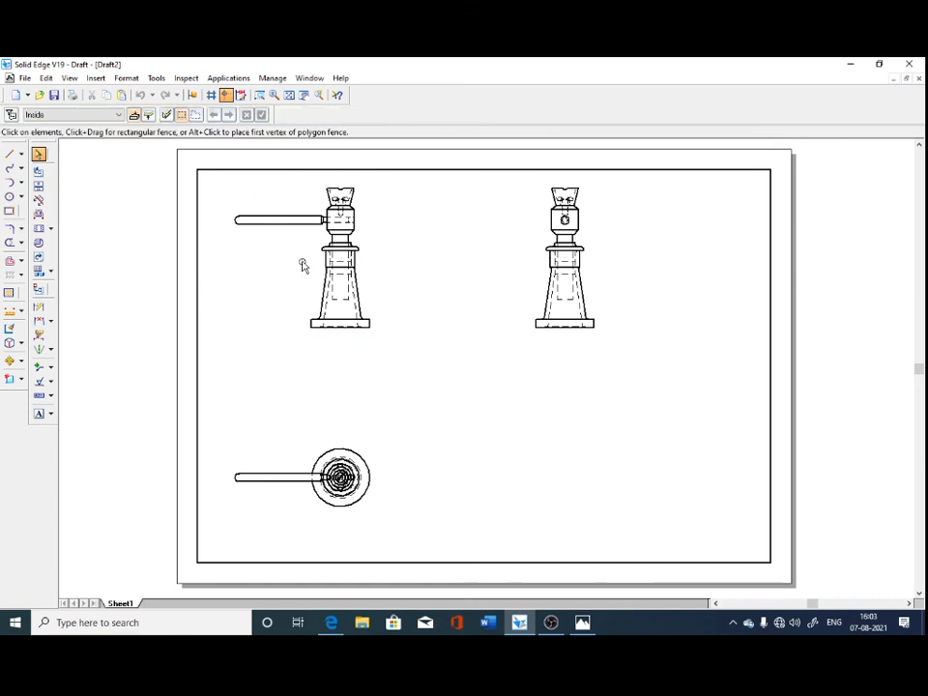
pyautogui.click(353, 247)
pyautogui.rightClick(354, 250)
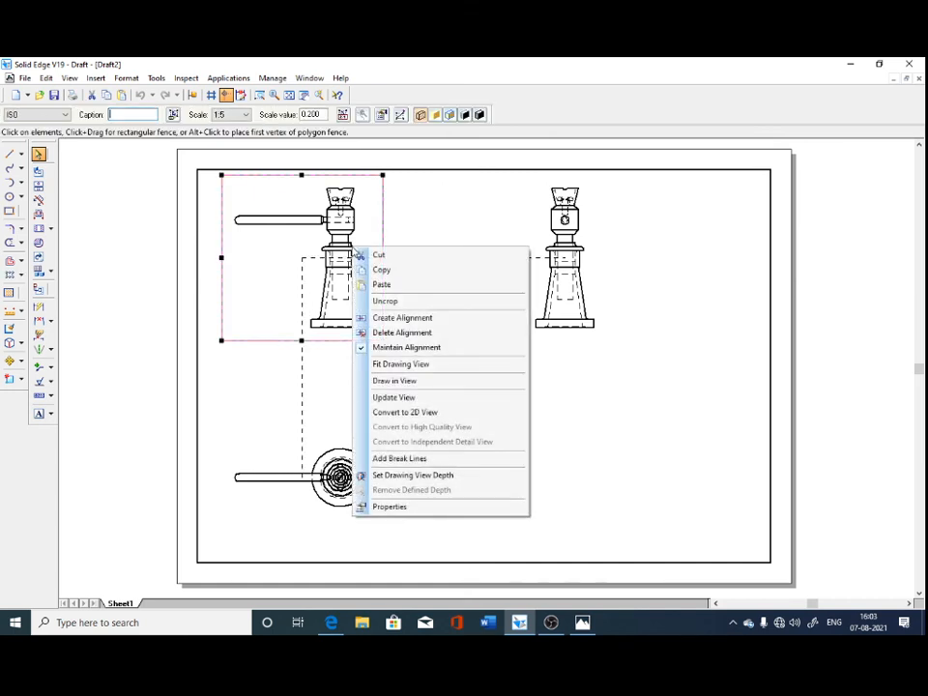
pyautogui.click(446, 332)
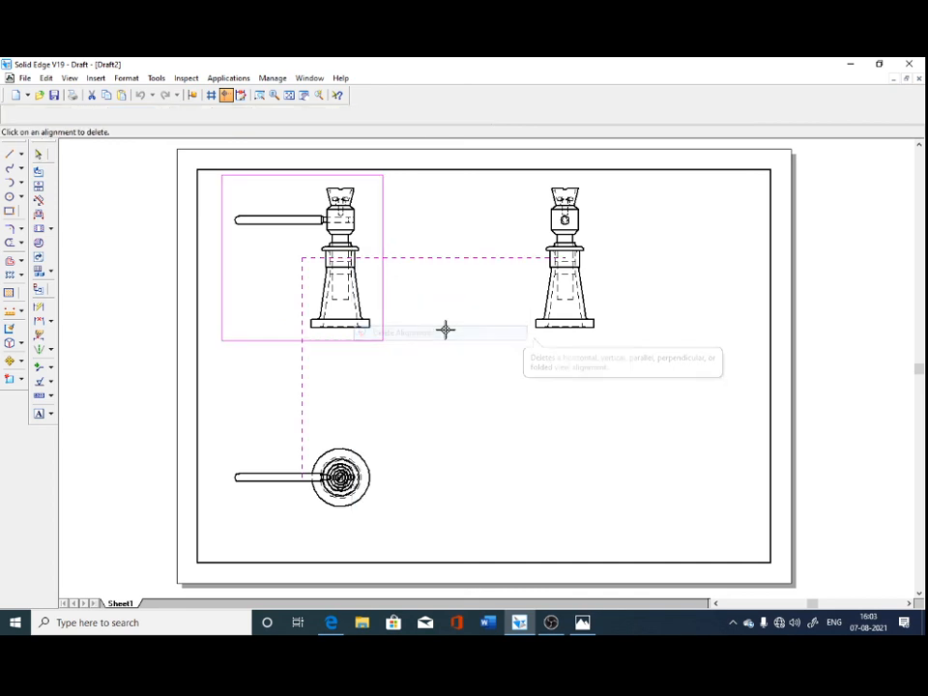
pyautogui.click(38, 155)
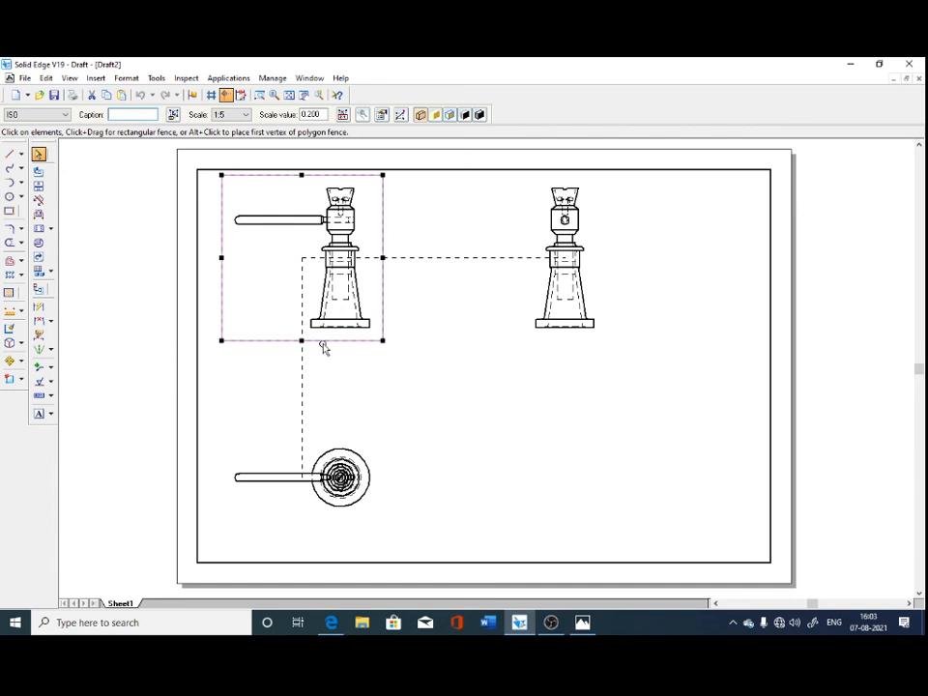
# Delete the front view of the screw jack, keeping the top and side views on the sheet.
pyautogui.press('Delete')
pyautogui.click(475, 361)
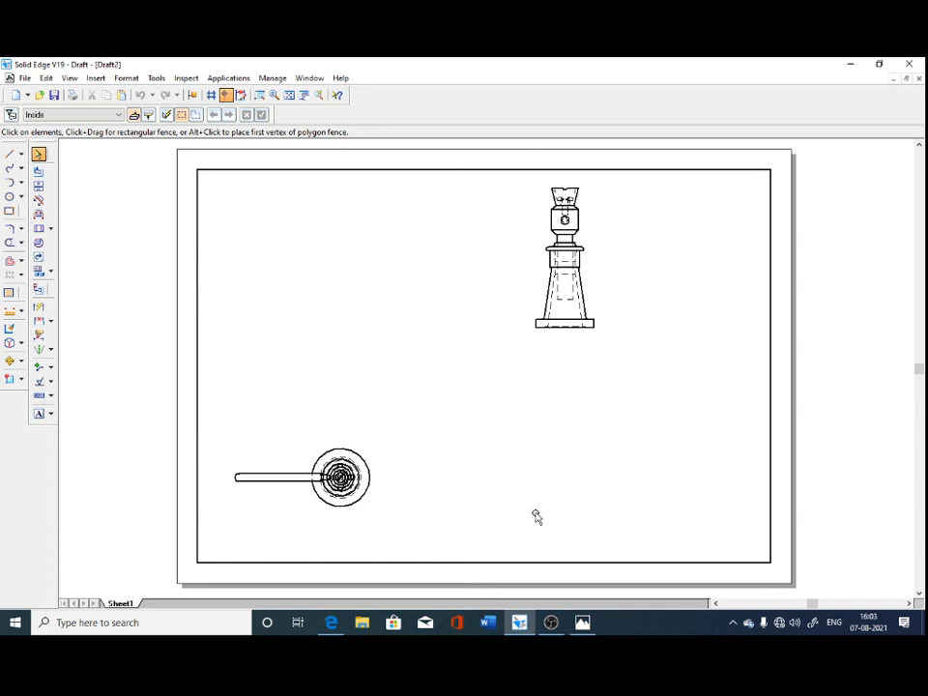
# Draw a horizontal cutting plane about 101 mm long through the center of the top view, with its arrows pointing toward the sheet's upper edge.
pyautogui.click(38, 215)
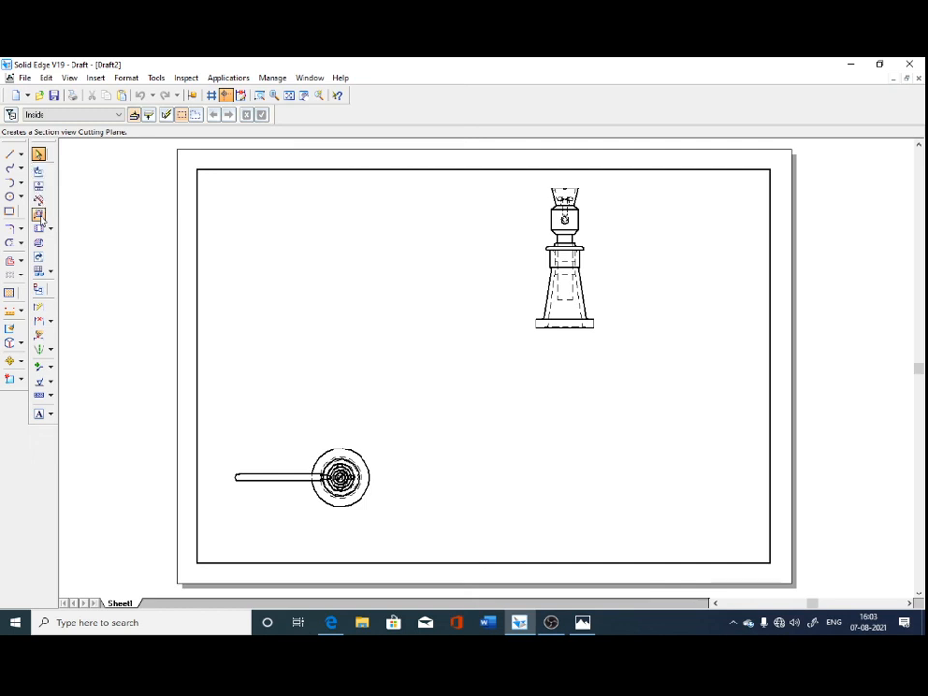
pyautogui.click(283, 473)
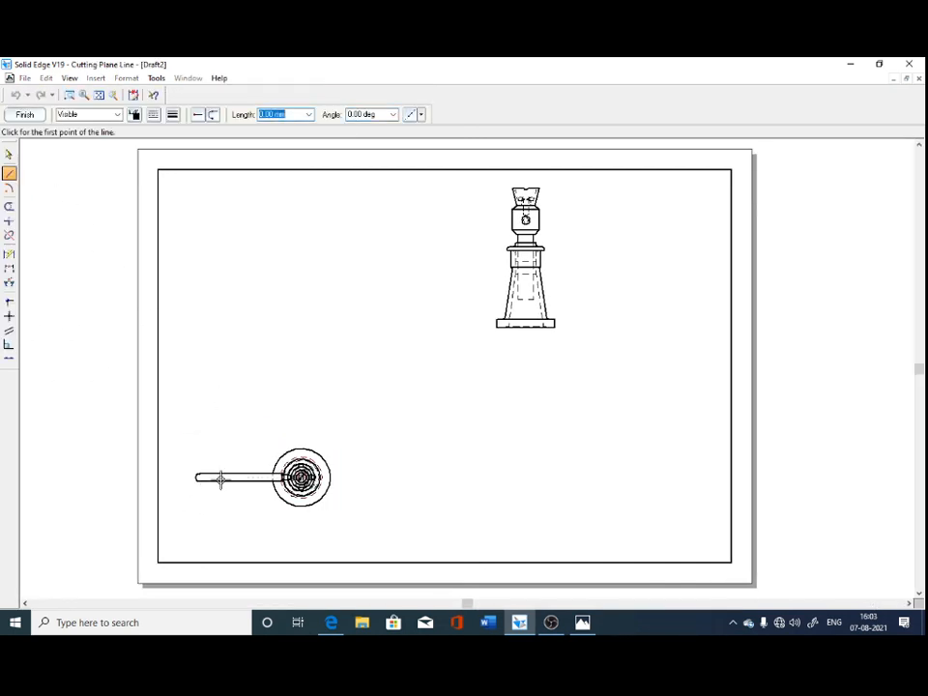
pyautogui.click(178, 476)
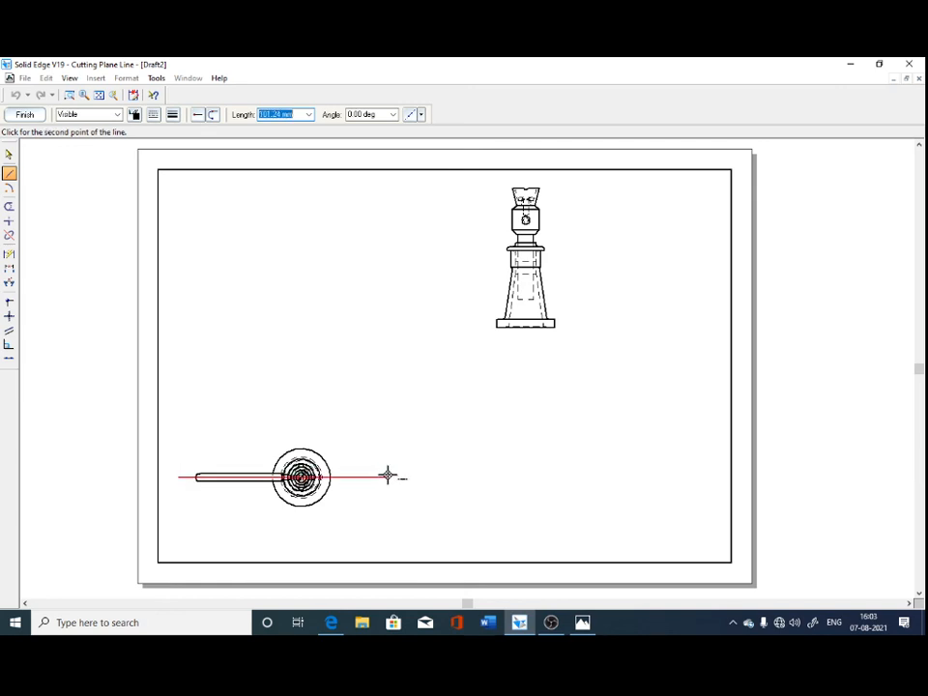
pyautogui.click(386, 474)
pyautogui.click(25, 115)
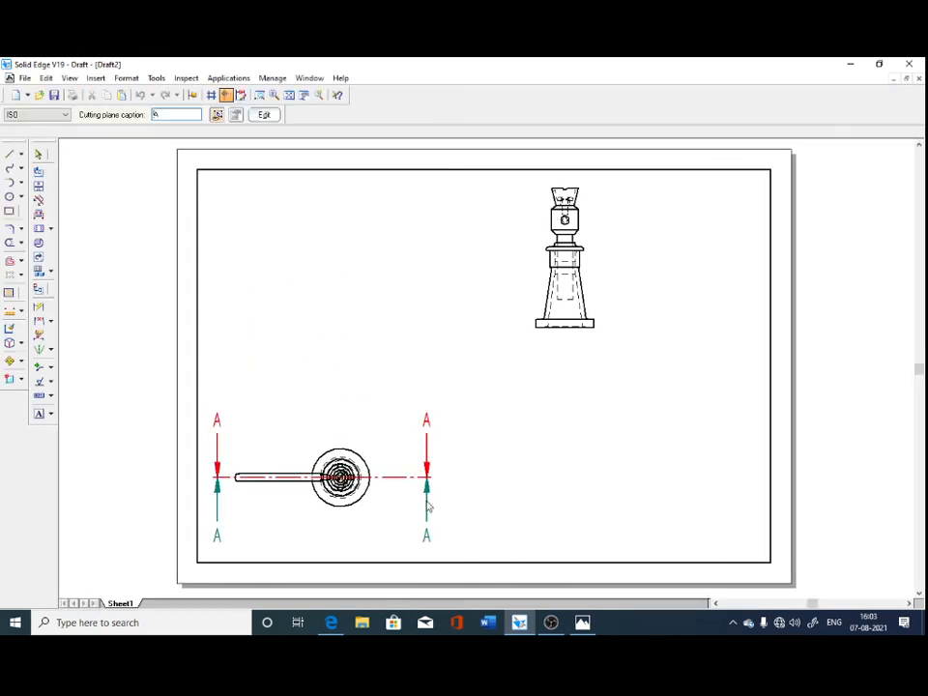
pyautogui.click(426, 416)
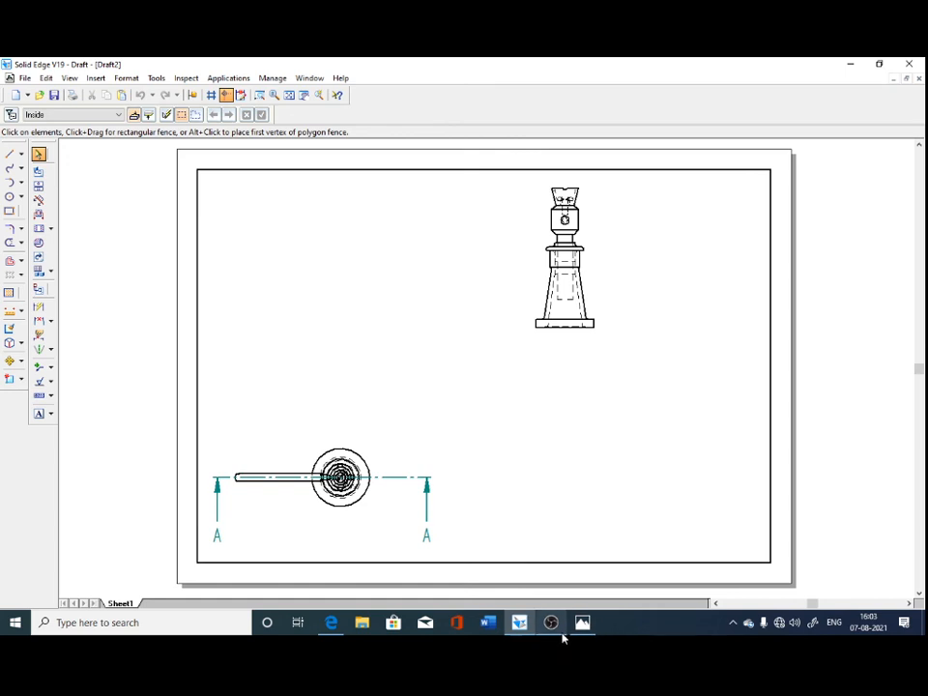
# Create a section view from cutting plane A-A and place it directly above the top view, in line with the side view.
pyautogui.click(38, 228)
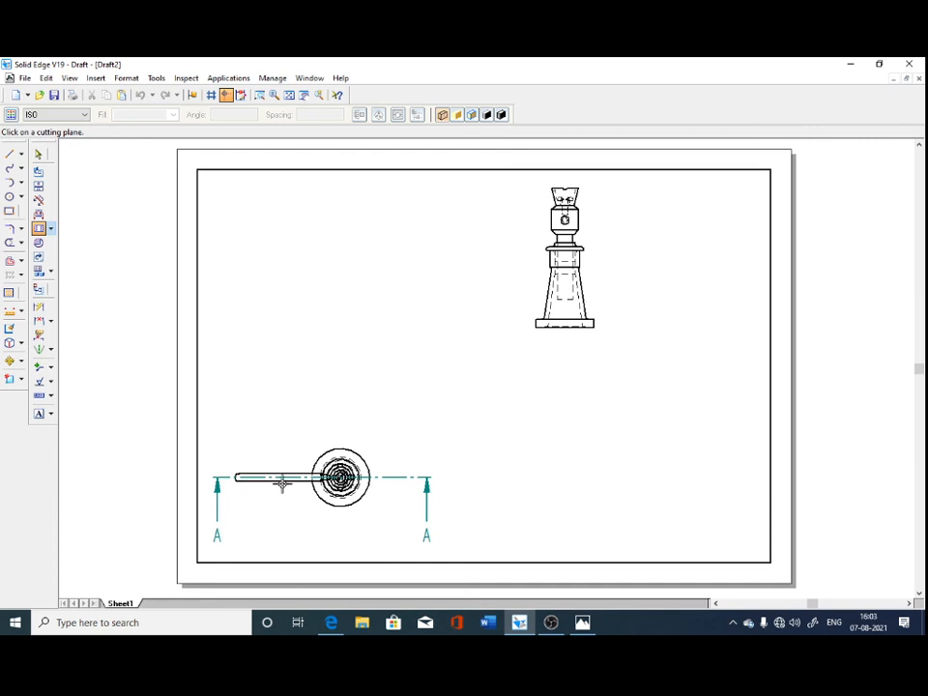
pyautogui.click(397, 478)
pyautogui.click(392, 261)
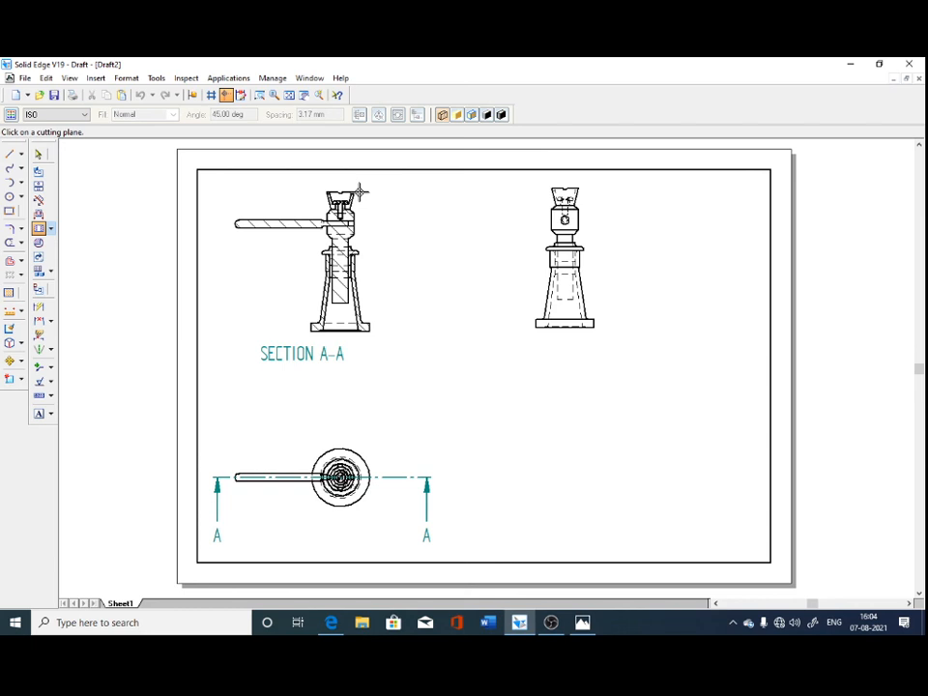
pyautogui.press('Escape')
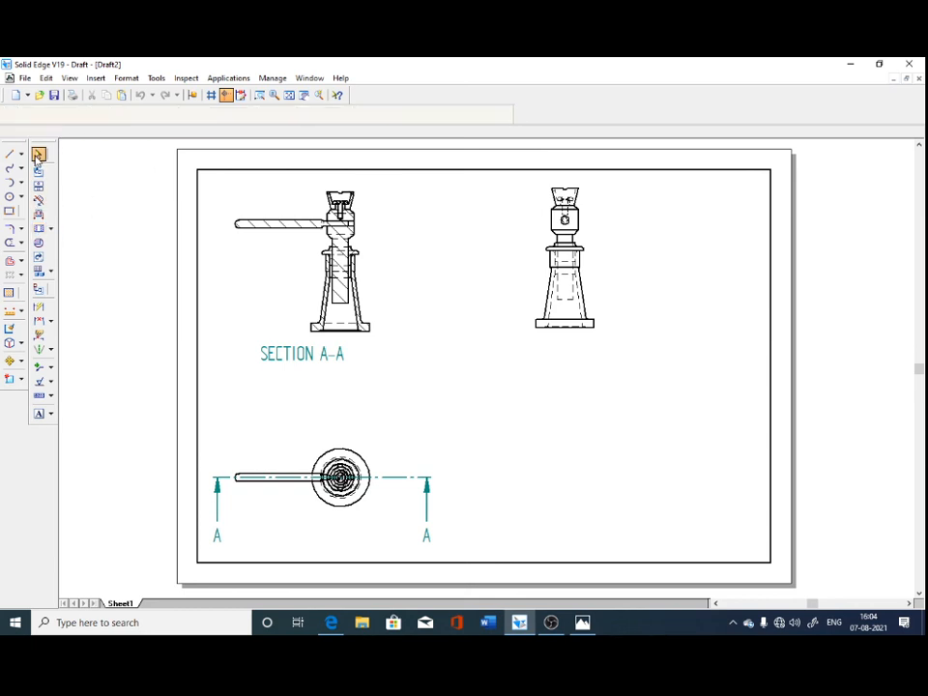
# Dimension the base circle's diameter in the top view and the height from the base's underside to the collar in the side view.
pyautogui.click(38, 306)
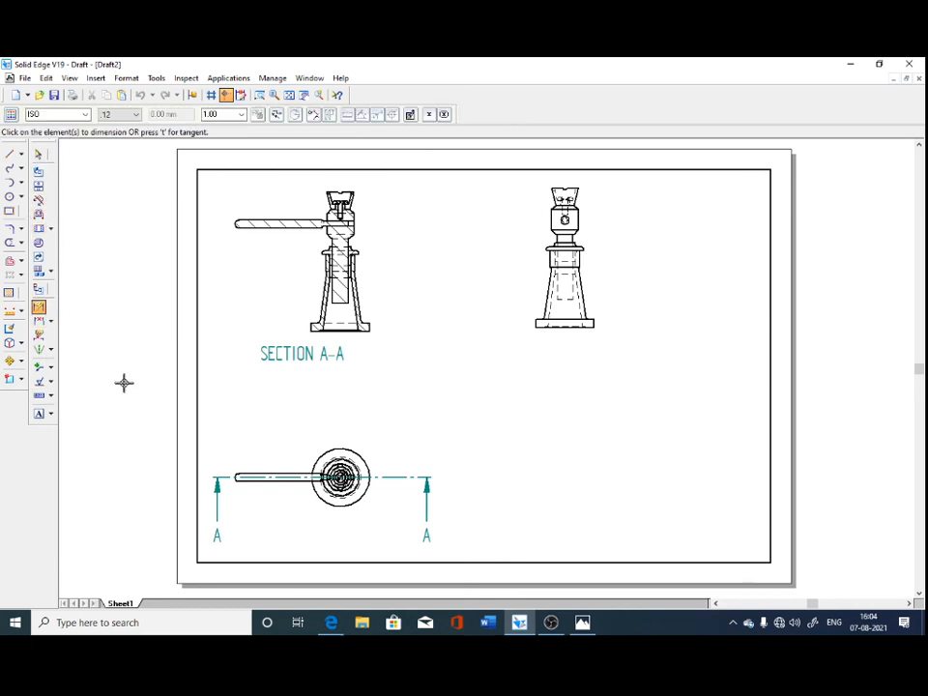
pyautogui.click(348, 447)
pyautogui.click(423, 425)
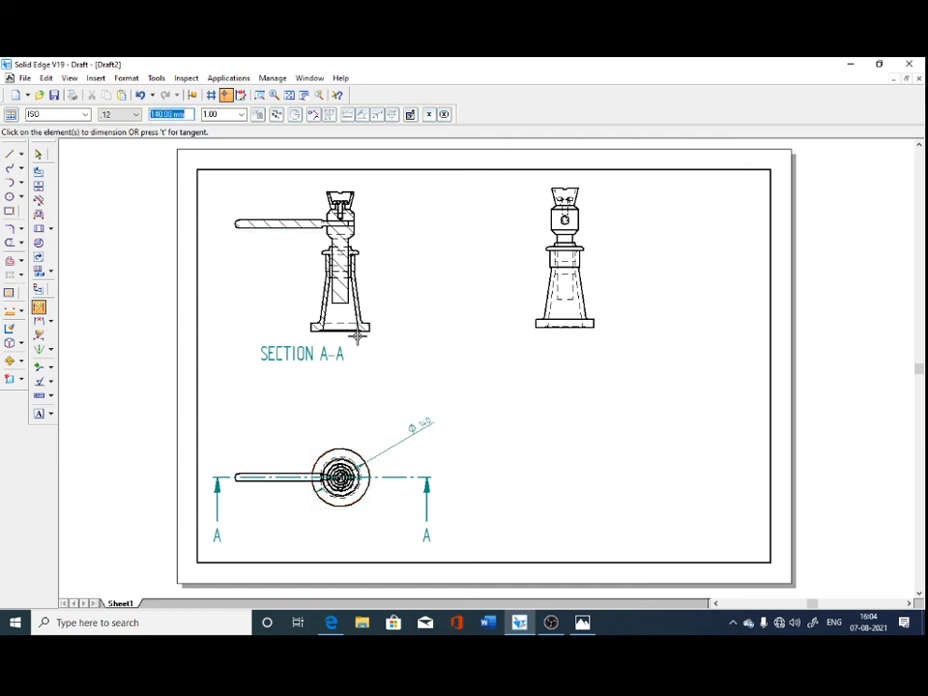
pyautogui.click(565, 327)
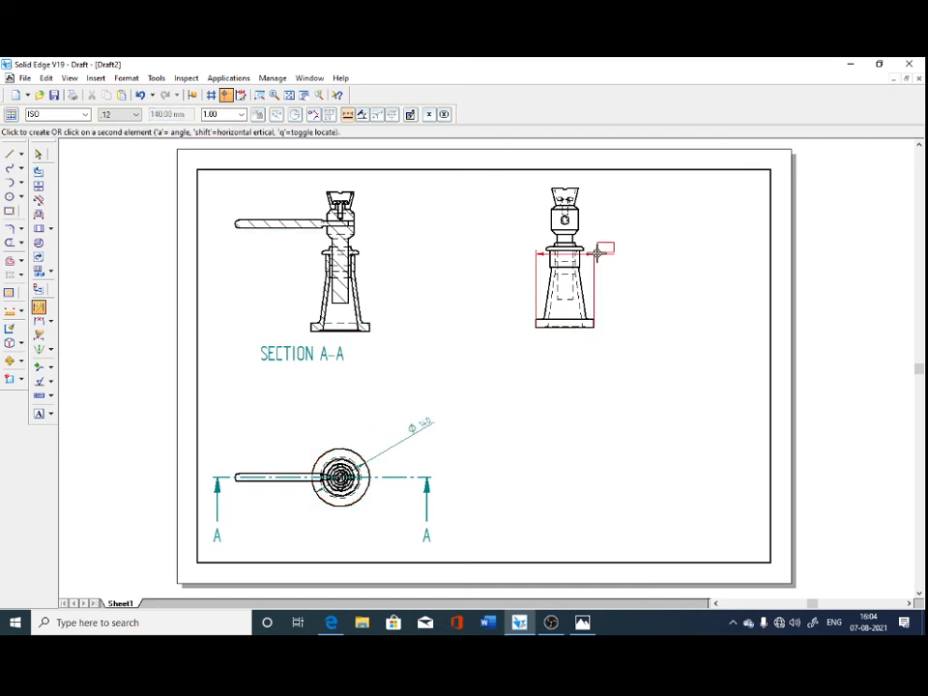
pyautogui.click(579, 249)
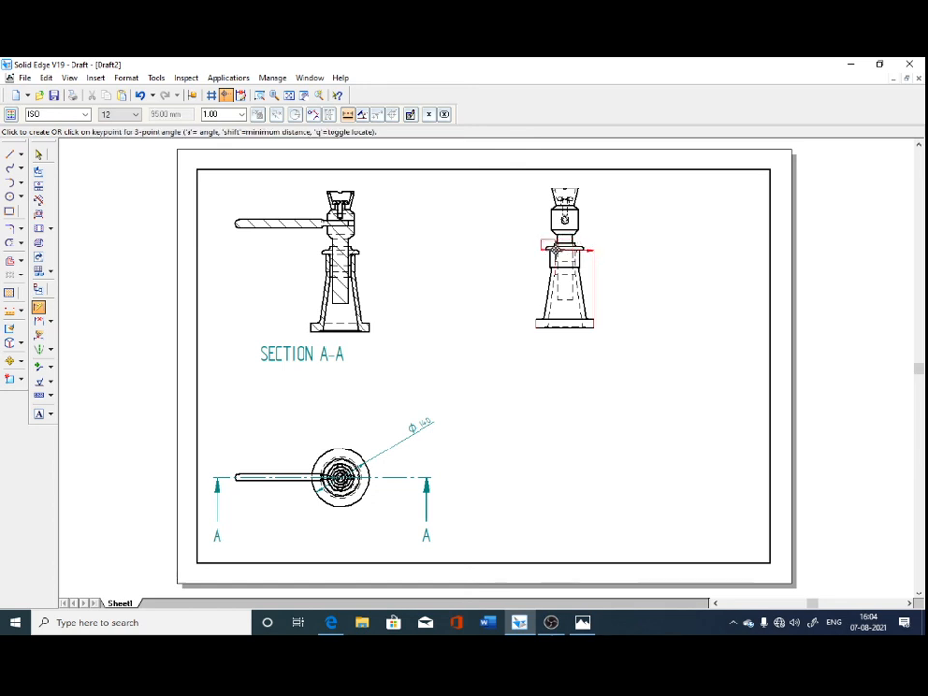
pyautogui.click(499, 269)
# Dimension the cup's width above the side view and the hidden screw shank's width below it.
pyautogui.click(582, 215)
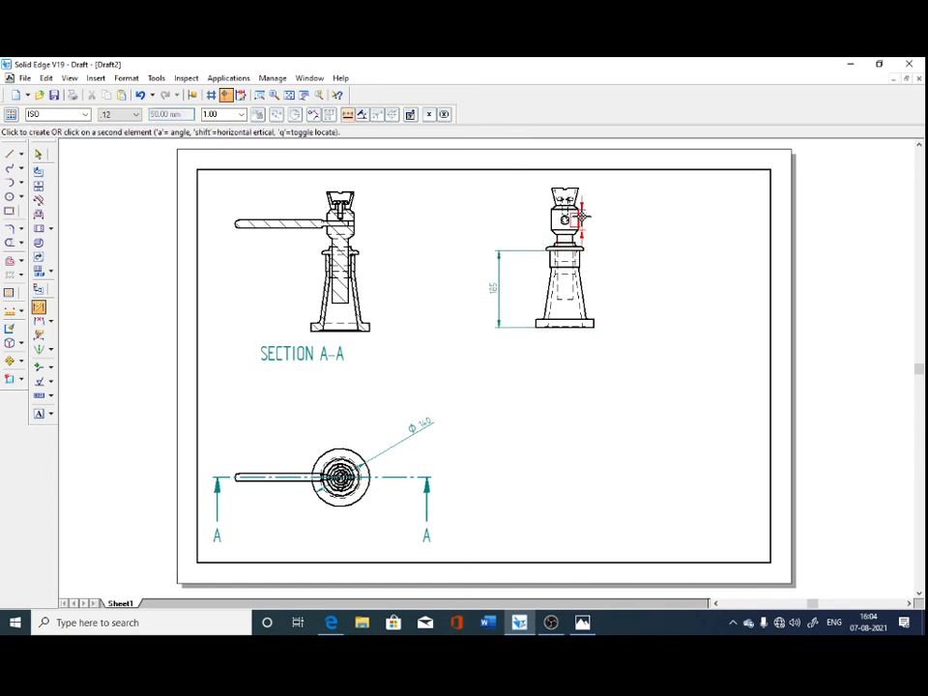
pyautogui.click(561, 189)
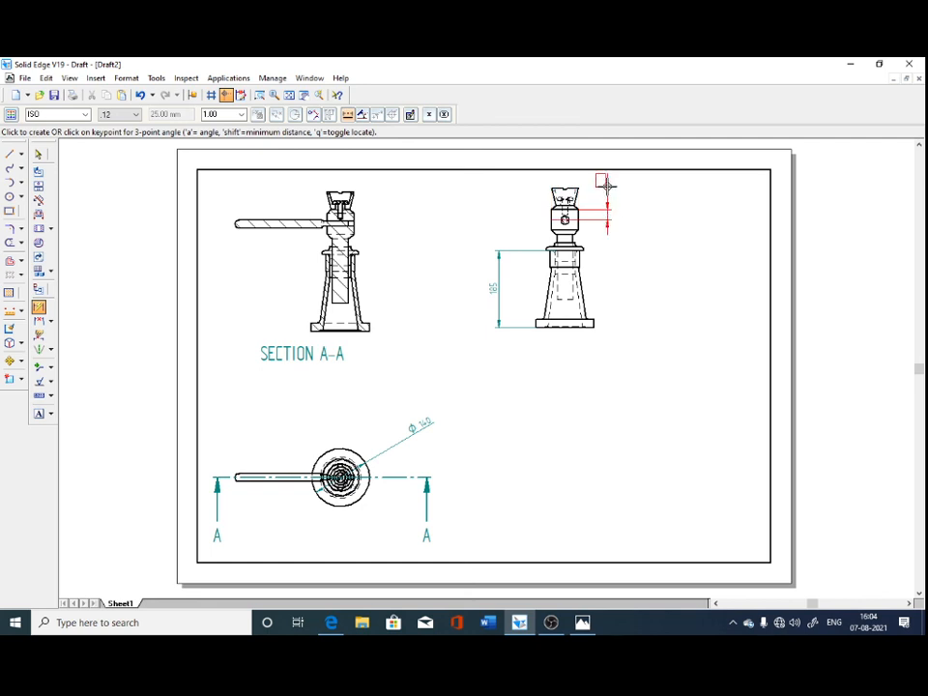
pyautogui.click(563, 180)
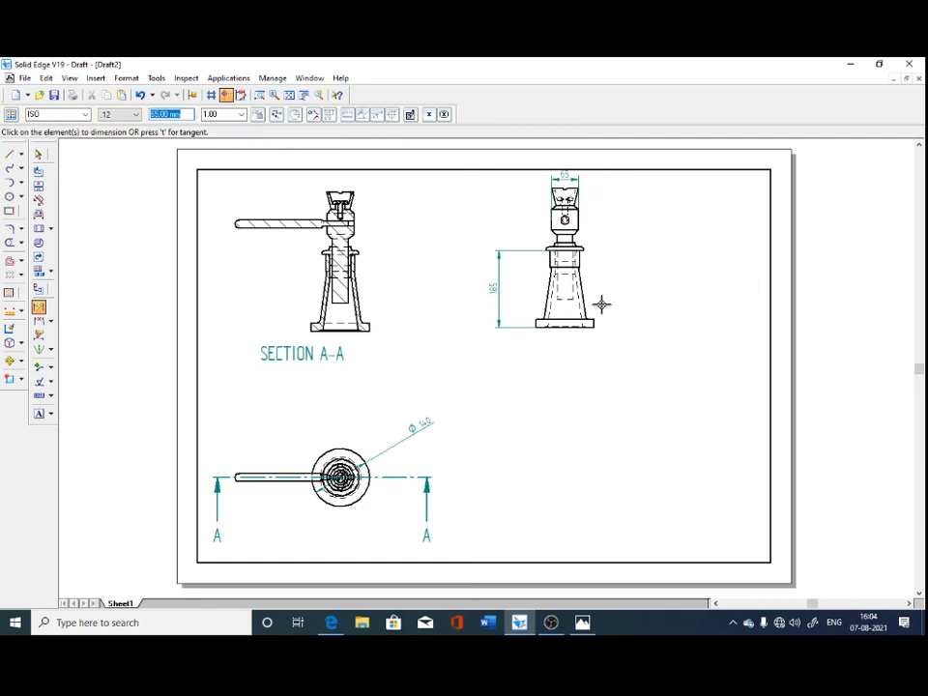
pyautogui.click(561, 309)
pyautogui.click(561, 336)
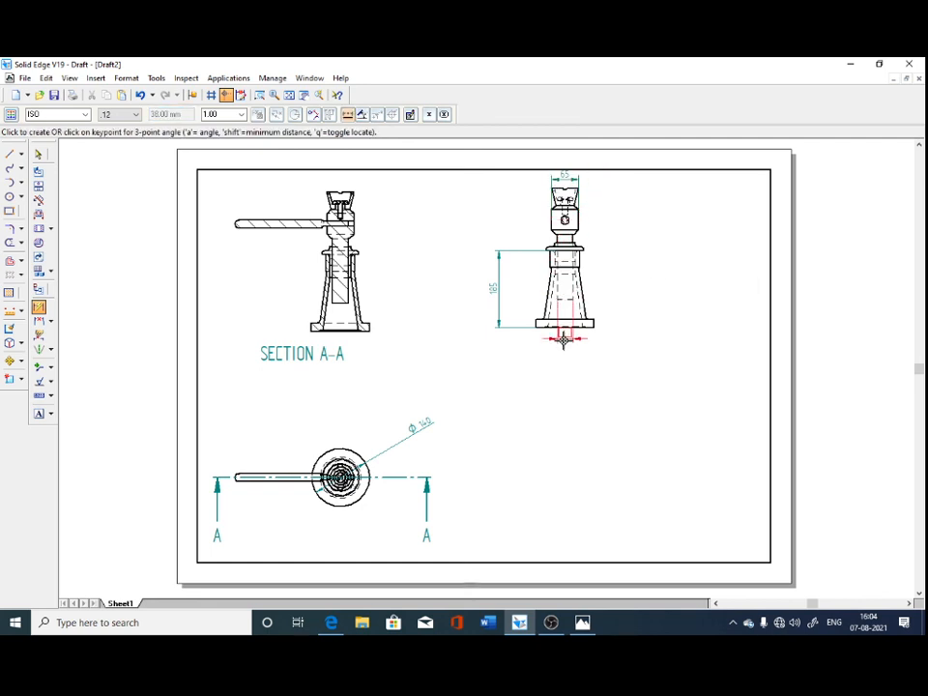
pyautogui.click(564, 353)
# Dimension the thickness of the base flange in the side view, placing the dimension to its right.
pyautogui.click(592, 327)
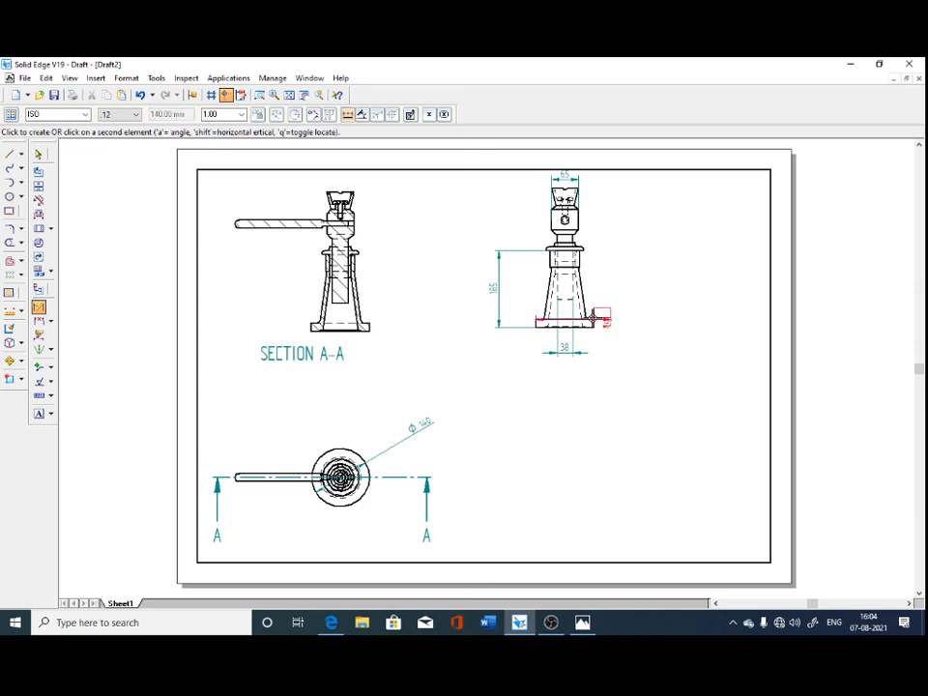
pyautogui.click(592, 319)
pyautogui.click(641, 341)
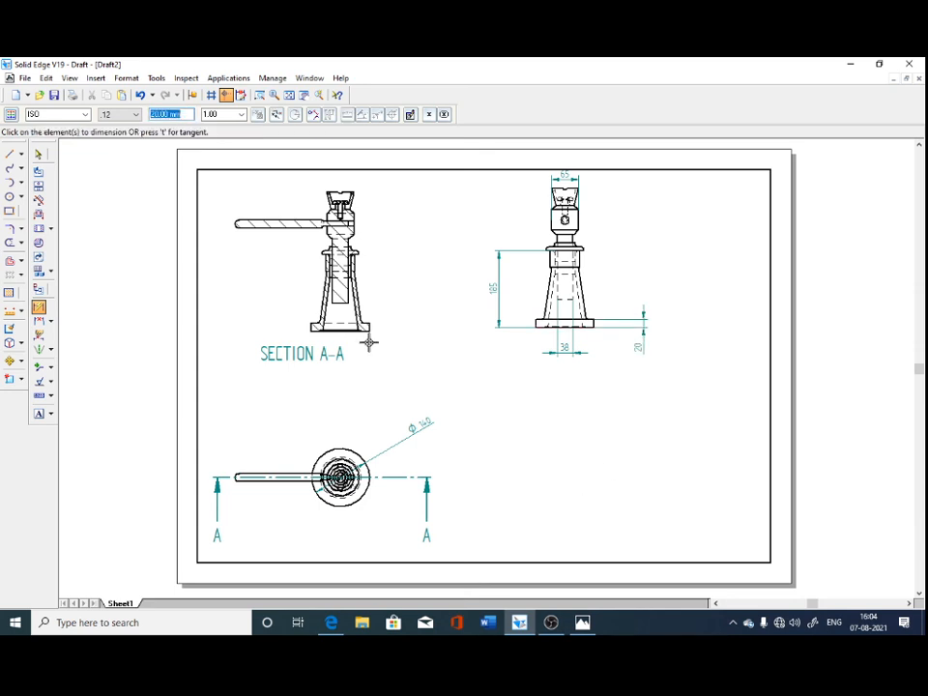
# Save the drawing as Screw Jack assembly.dft in the screw jack folder.
pyautogui.click(54, 95)
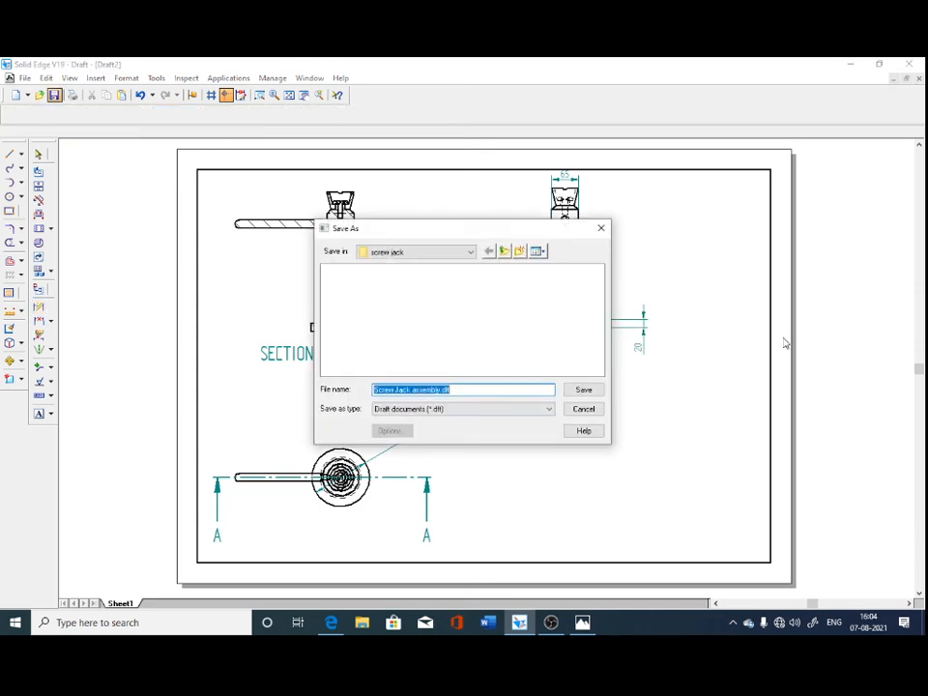
pyautogui.click(584, 388)
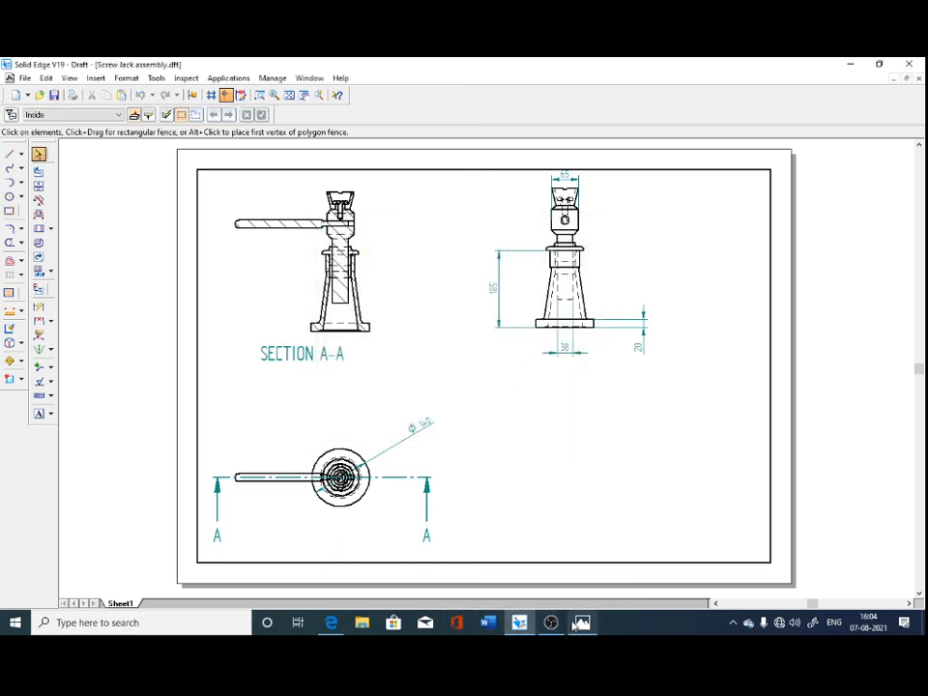